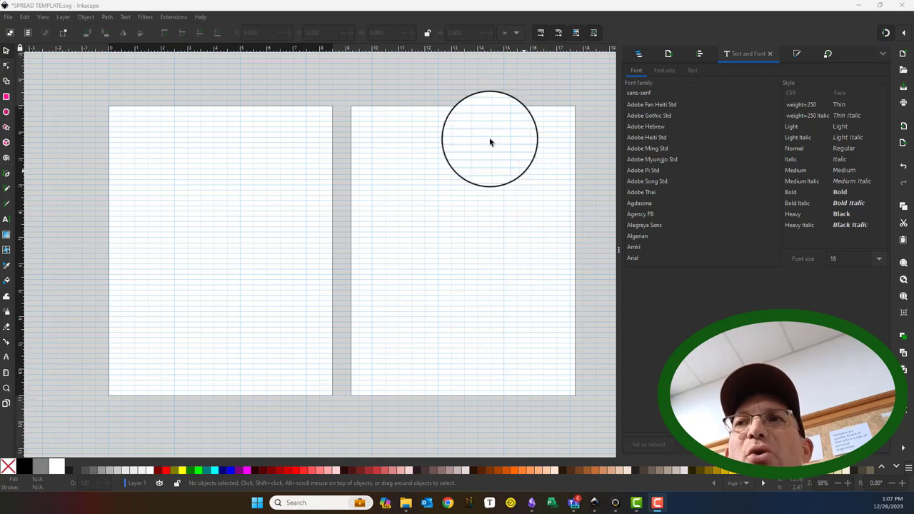
Step: Recenter the two blank pages and show the Layers and Objects list with its empty Layer 1
{"action": "left_click_drag", "start_coordinate": [335, 217], "coordinate": [318, 206]}
{"action": "left_click", "coordinate": [640, 53]}
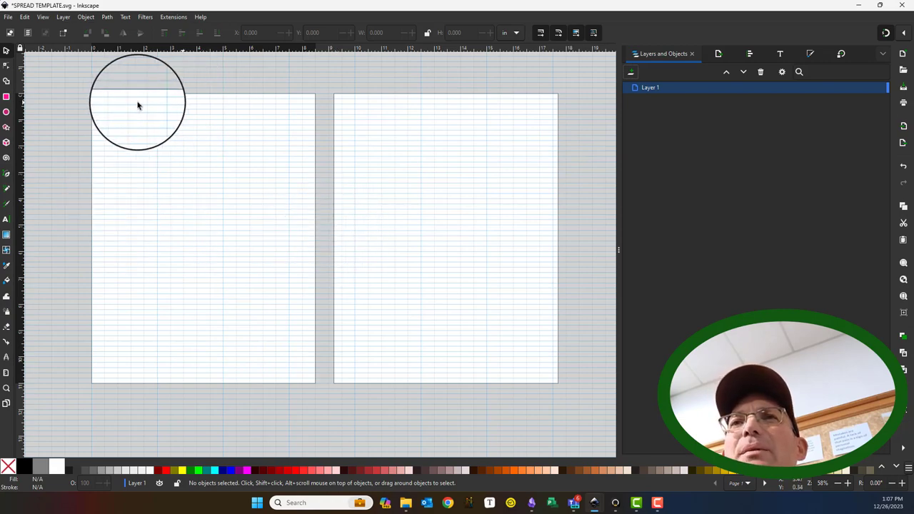
{"action": "scroll", "coordinate": [104, 98], "scroll_direction": "up", "scroll_amount": 4}
{"action": "scroll", "coordinate": [198, 159], "scroll_direction": "down", "scroll_amount": 2}
{"action": "scroll", "coordinate": [490, 271], "scroll_direction": "down", "scroll_amount": 3}
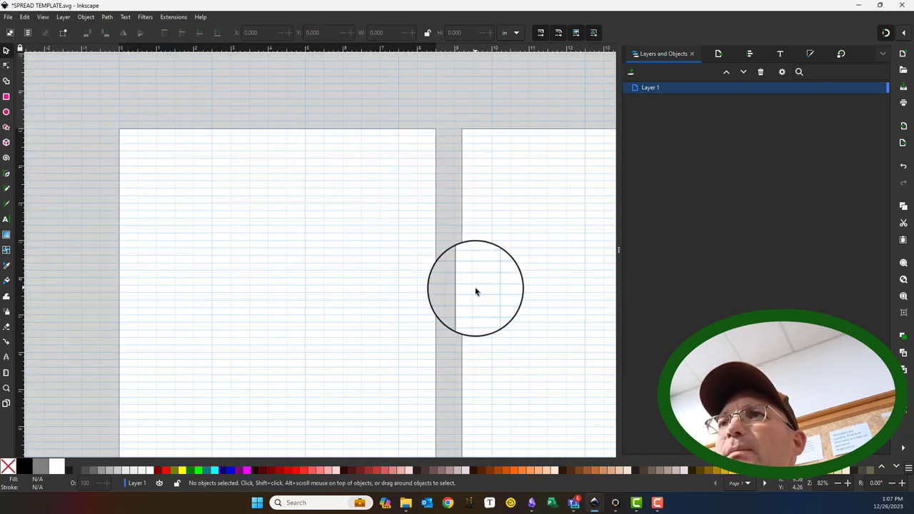
{"action": "scroll", "coordinate": [402, 208], "scroll_direction": "down", "scroll_amount": 2}
{"action": "scroll", "coordinate": [357, 205], "scroll_direction": "up", "scroll_amount": 1}
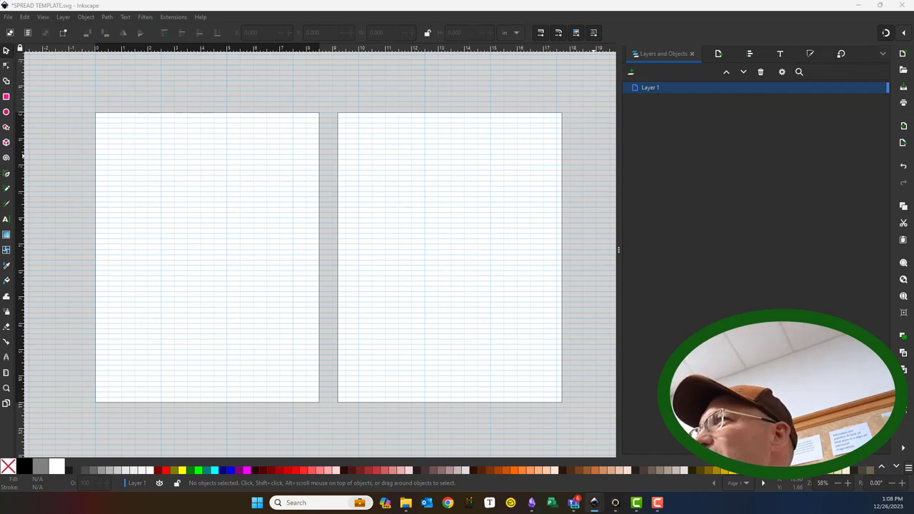
Step: Paste the copied red STARSHOT title onto the left page with Paste On Page
{"action": "left_click", "coordinate": [26, 18]}
{"action": "mouse_move", "coordinate": [55, 102]}
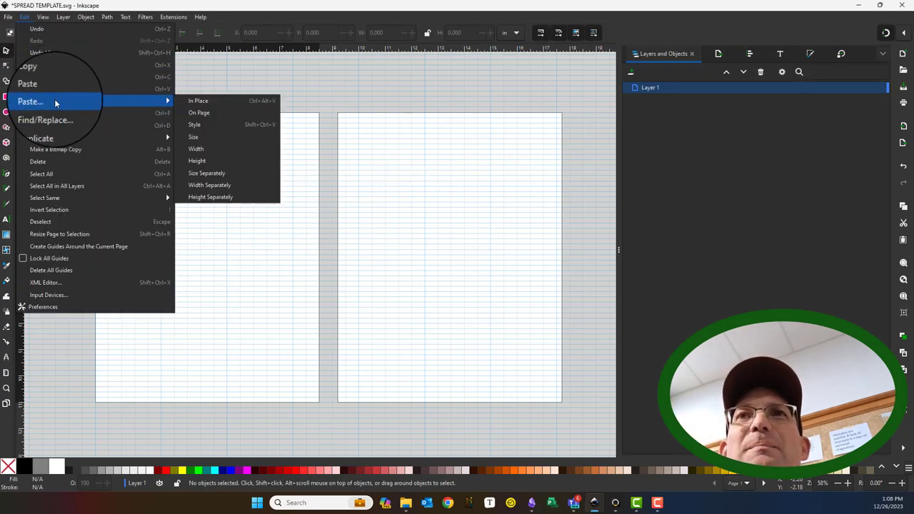
{"action": "left_click", "coordinate": [227, 112]}
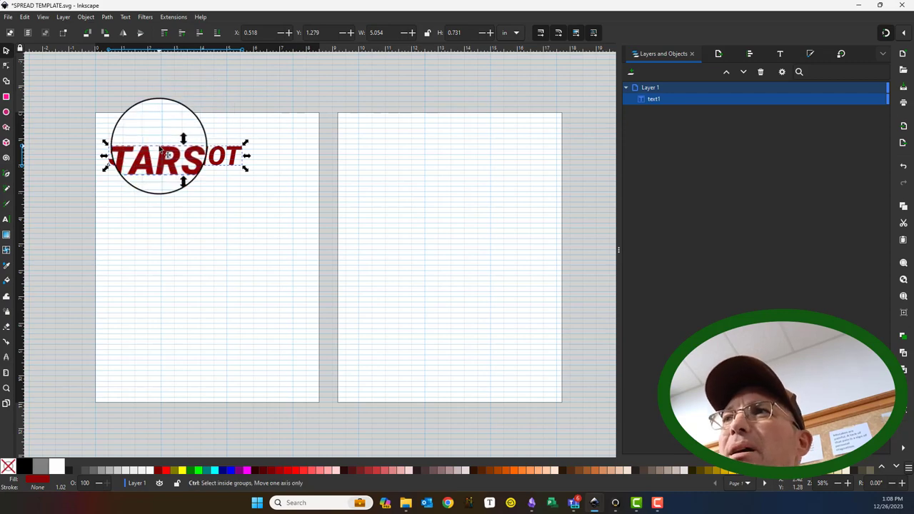
{"action": "scroll", "coordinate": [166, 155], "scroll_direction": "up", "scroll_amount": 4}
{"action": "scroll", "coordinate": [153, 173], "scroll_direction": "down", "scroll_amount": 2}
{"action": "scroll", "coordinate": [118, 180], "scroll_direction": "left", "scroll_amount": 3}
{"action": "scroll", "coordinate": [300, 163], "scroll_direction": "right", "scroll_amount": 2}
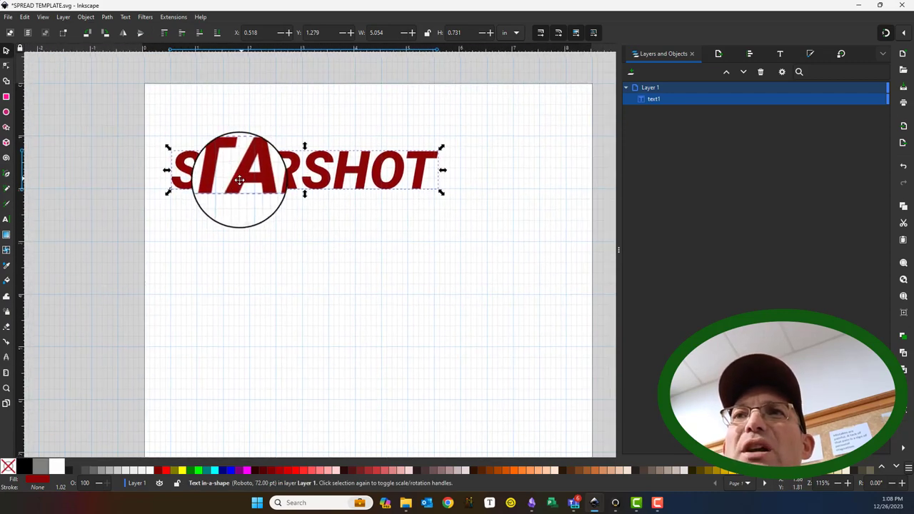
{"action": "scroll", "coordinate": [254, 193], "scroll_direction": "right", "scroll_amount": 2}
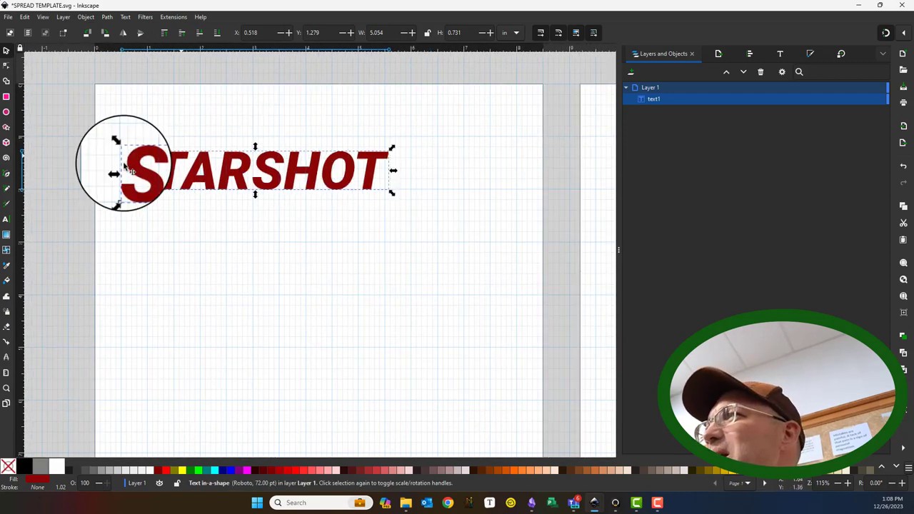
{"action": "scroll", "coordinate": [295, 166], "scroll_direction": "right", "scroll_amount": 2}
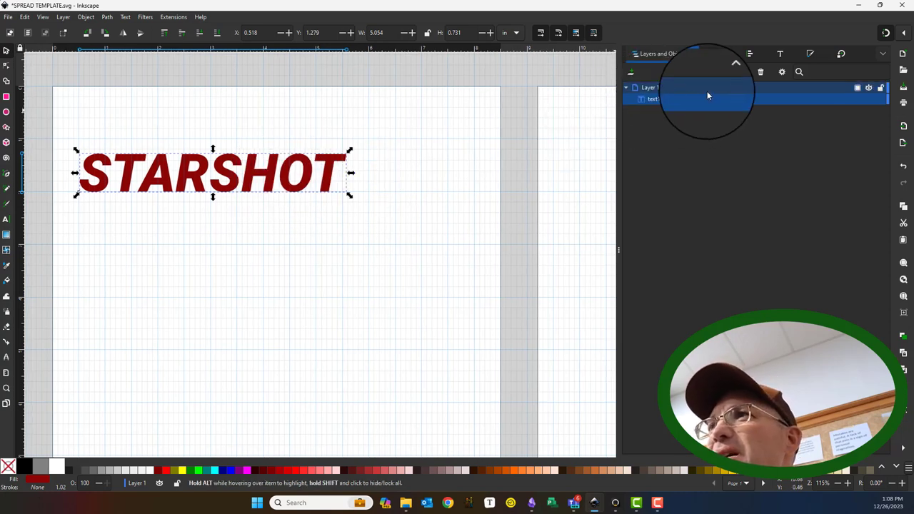
Step: Apply a smaller font size to STARSHOT and nudge it near the page's top-left
{"action": "left_click", "coordinate": [778, 55]}
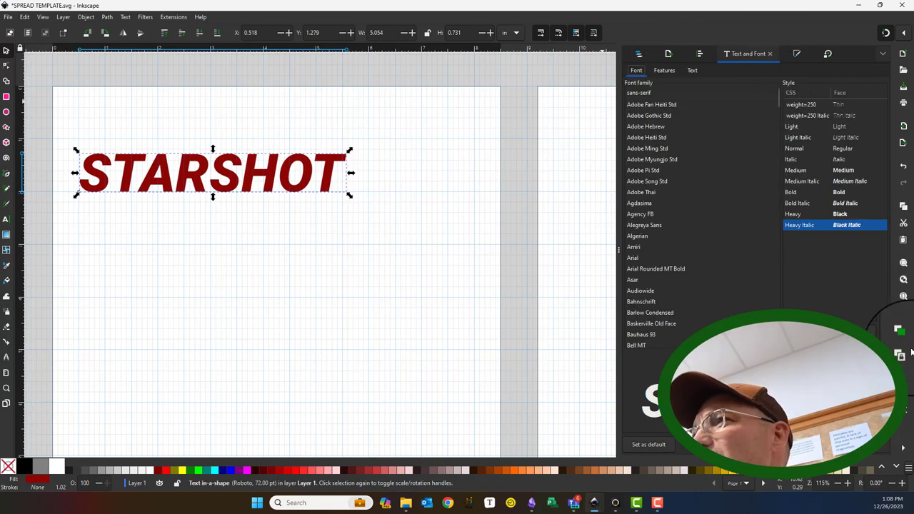
{"action": "left_click", "coordinate": [883, 342]}
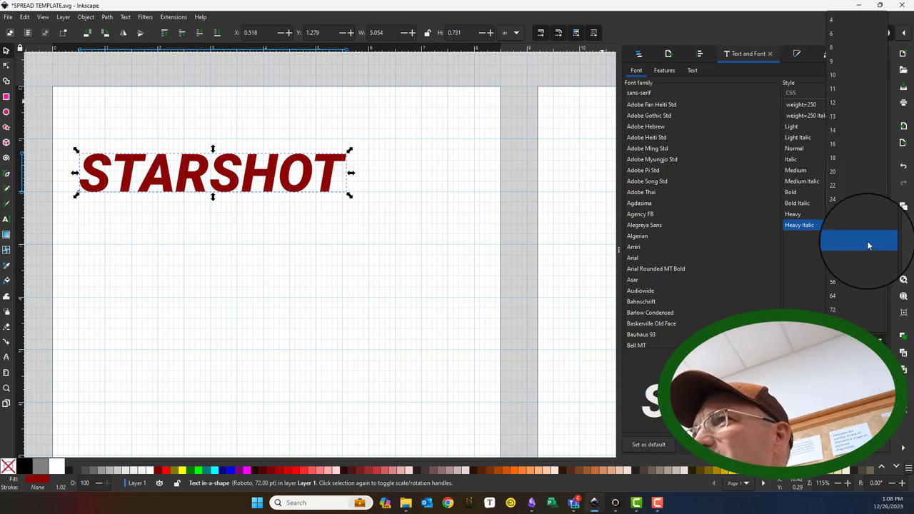
{"action": "left_click", "coordinate": [868, 257]}
{"action": "left_click", "coordinate": [860, 444]}
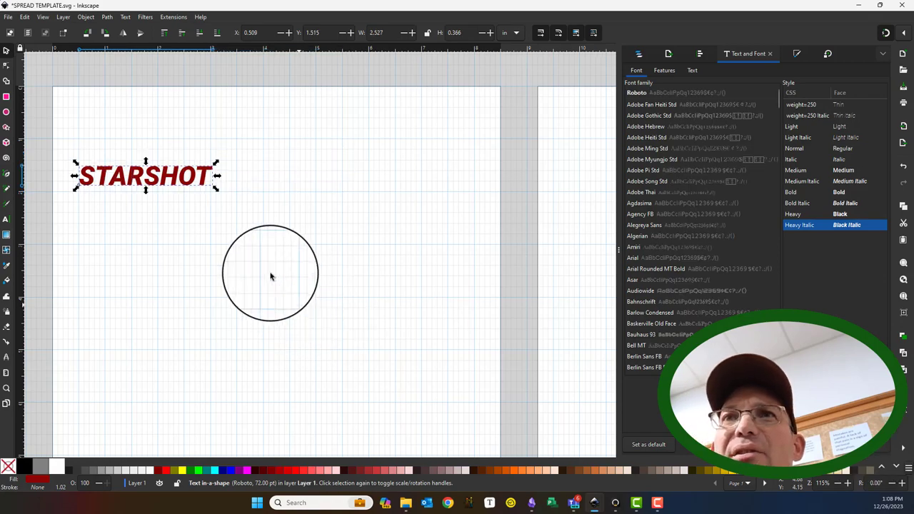
{"action": "scroll", "coordinate": [84, 185], "scroll_direction": "up", "scroll_amount": 3}
{"action": "mouse_move", "coordinate": [88, 187]}
{"action": "left_mouse_down"}
{"action": "mouse_move", "coordinate": [99, 186]}
{"action": "mouse_move", "coordinate": [97, 202]}
{"action": "left_mouse_up"}
{"action": "scroll", "coordinate": [241, 179], "scroll_direction": "down", "scroll_amount": 3}
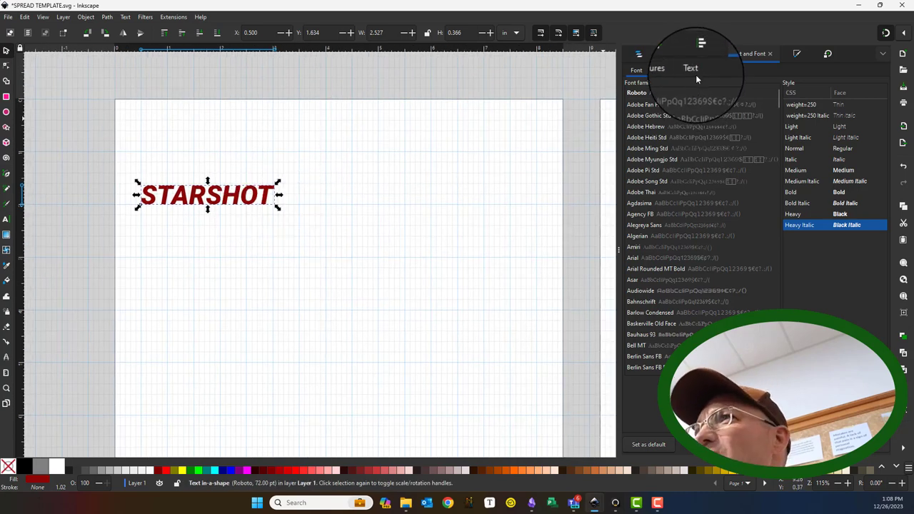
Step: Replace the title wording with 'File Management For Survey Organizations' copied from Notepad
{"action": "left_click", "coordinate": [692, 70]}
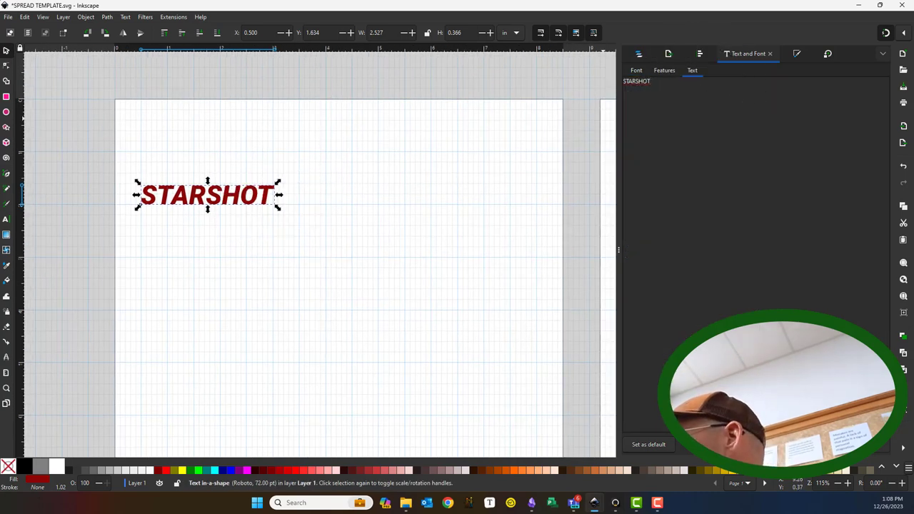
{"action": "left_click", "coordinate": [406, 503]}
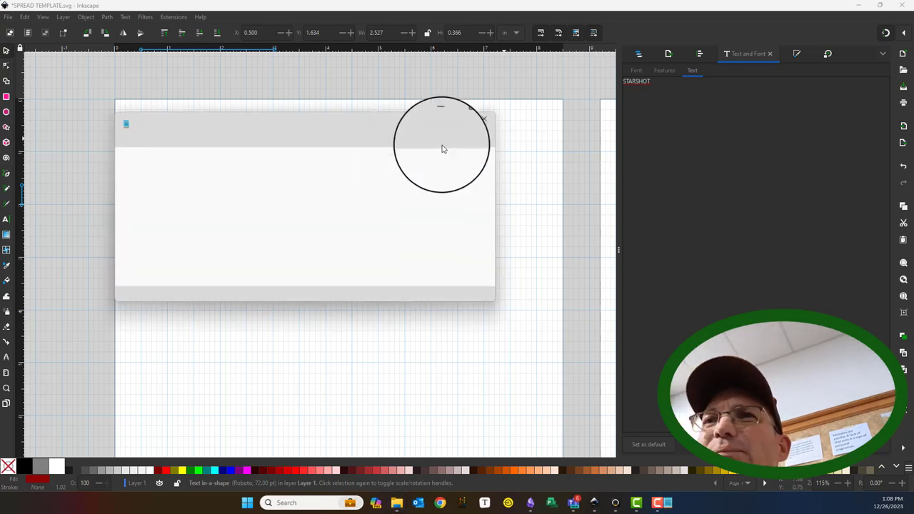
{"action": "left_click_drag", "start_coordinate": [434, 122], "coordinate": [913, 221]}
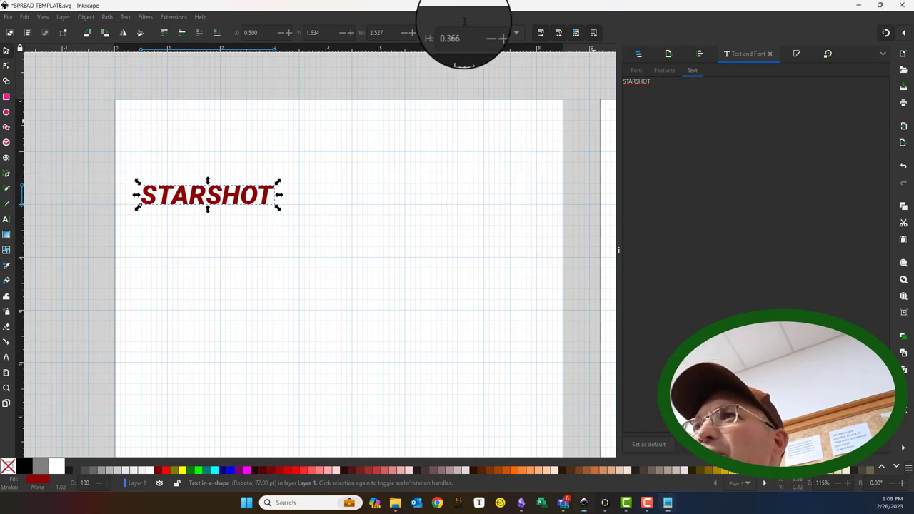
{"action": "left_click", "coordinate": [425, 10]}
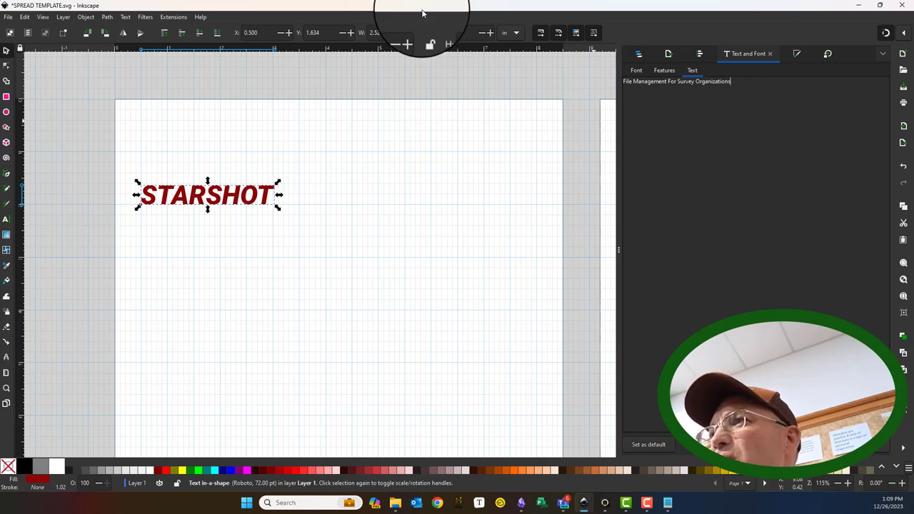
{"action": "left_click", "coordinate": [875, 444]}
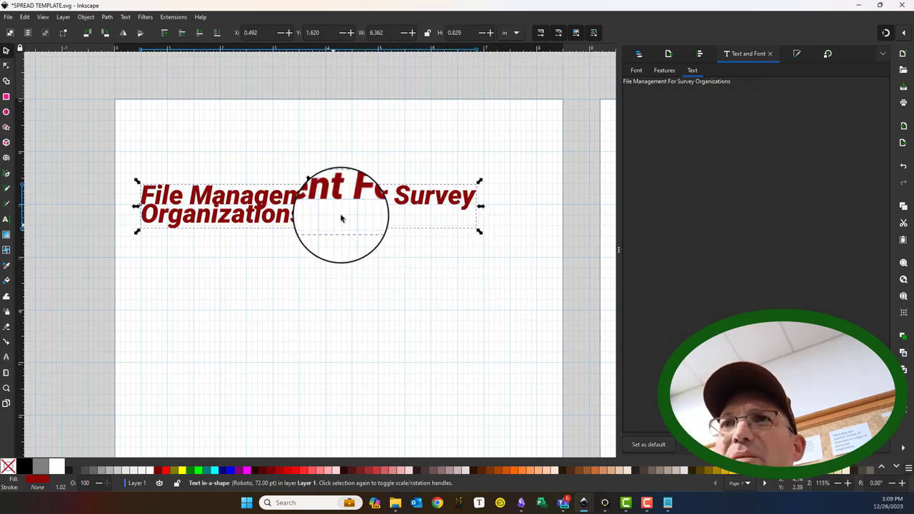
Step: Lower the title's font size so it fits one line, then nudge it down
{"action": "left_click", "coordinate": [636, 70]}
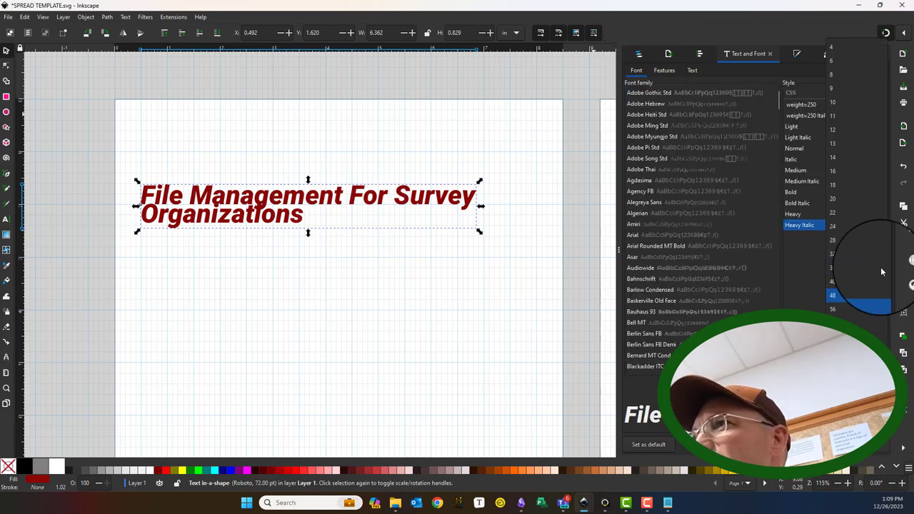
{"action": "left_click", "coordinate": [875, 226]}
{"action": "left_click", "coordinate": [884, 445]}
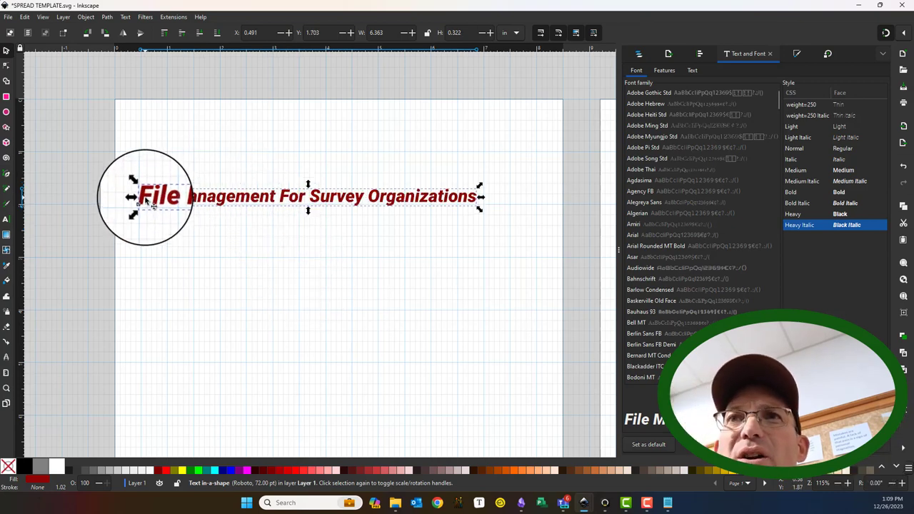
{"action": "left_click_drag", "start_coordinate": [147, 203], "coordinate": [147, 191]}
{"action": "scroll", "coordinate": [147, 203], "scroll_direction": "up", "scroll_amount": 3}
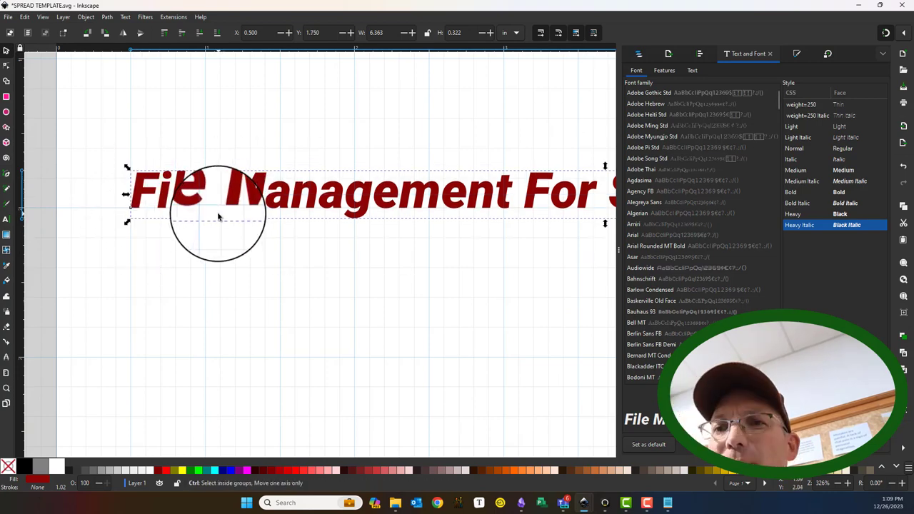
Step: Duplicate the title, move the copy straight below it, and give it a smaller font size
{"action": "key", "text": "ctrl+d"}
{"action": "left_click_drag", "start_coordinate": [163, 200], "coordinate": [163, 260]}
{"action": "scroll", "coordinate": [286, 261], "scroll_direction": "down", "scroll_amount": 2}
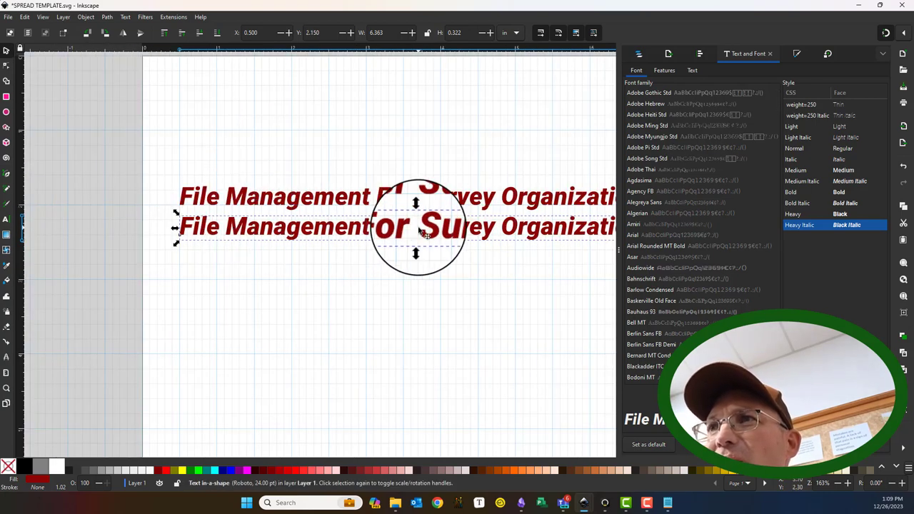
{"action": "scroll", "coordinate": [500, 239], "scroll_direction": "right", "scroll_amount": 4}
{"action": "scroll", "coordinate": [285, 217], "scroll_direction": "left", "scroll_amount": 2}
{"action": "scroll", "coordinate": [284, 218], "scroll_direction": "down", "scroll_amount": 1}
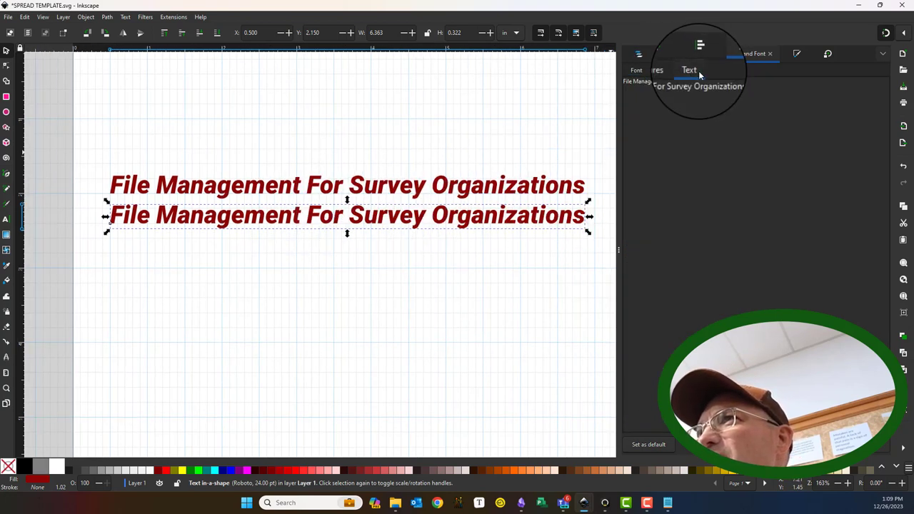
{"action": "left_click", "coordinate": [857, 230]}
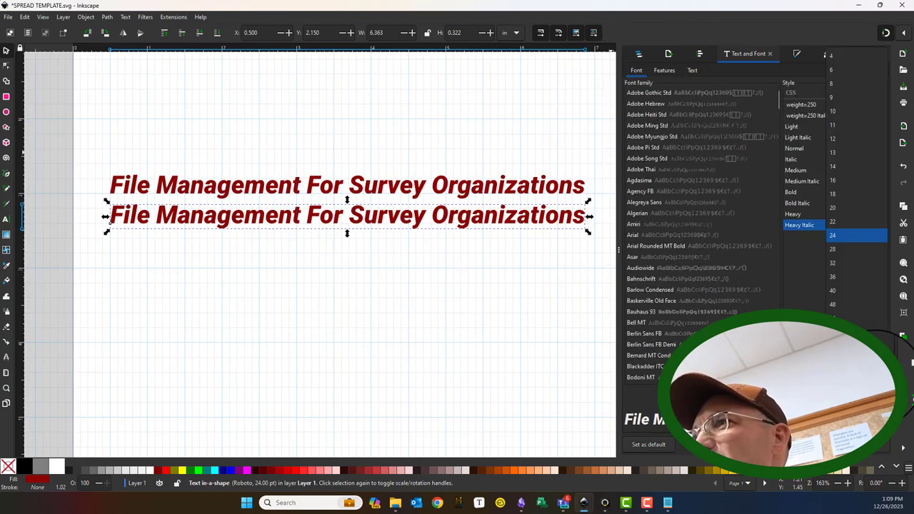
{"action": "left_click", "coordinate": [860, 208]}
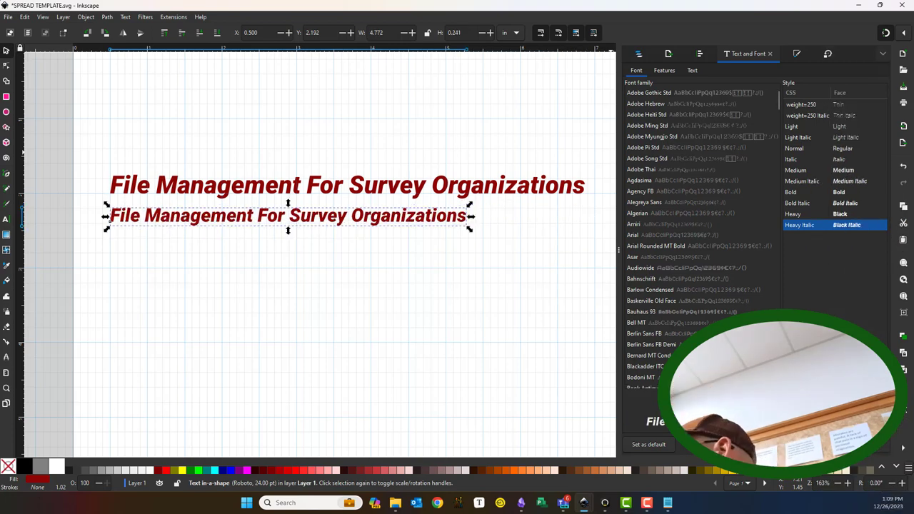
Step: Change the copy's wording to 'Best Practices For A Cloud First Approach' and nudge it under the title
{"action": "left_click", "coordinate": [692, 70]}
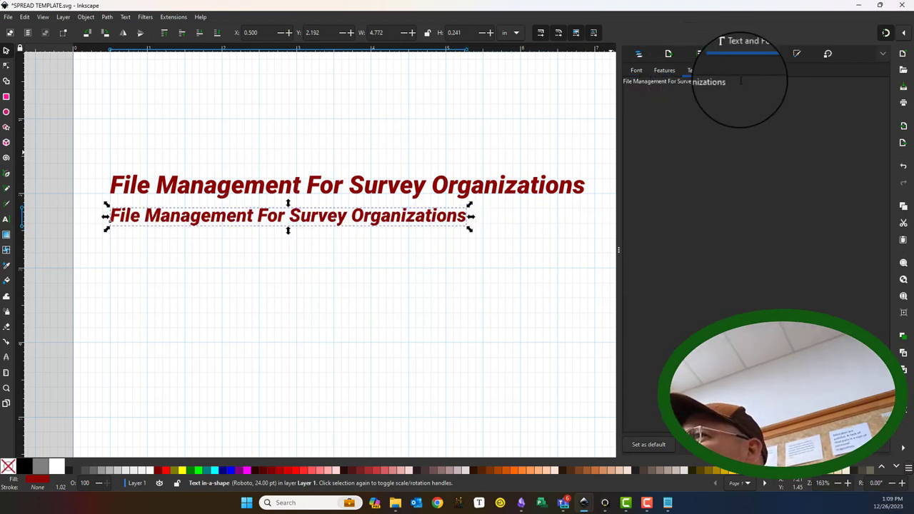
{"action": "key", "text": "ctrl+a"}
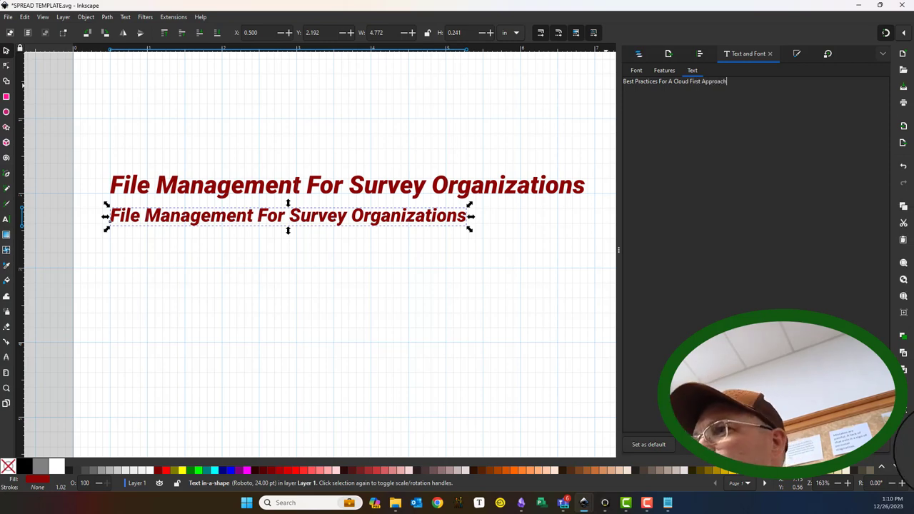
{"action": "left_click", "coordinate": [867, 444]}
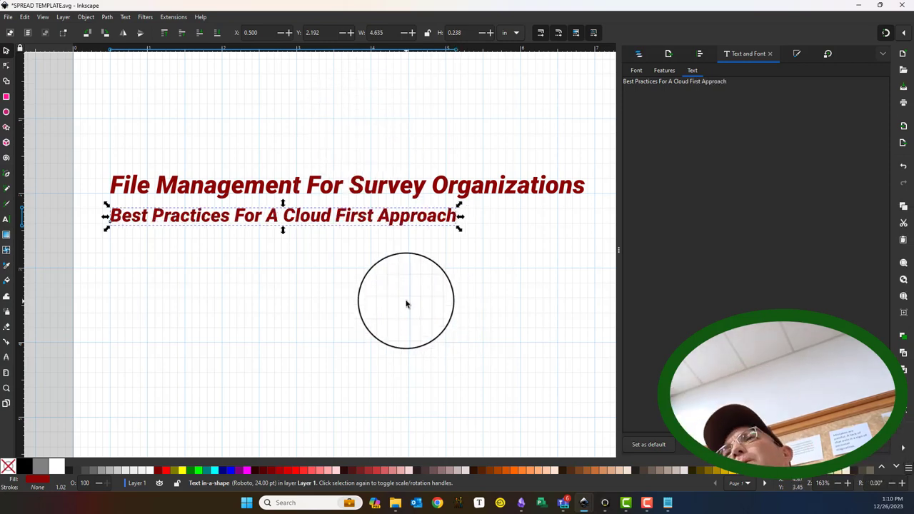
{"action": "key", "text": "Escape"}
{"action": "scroll", "coordinate": [393, 165], "scroll_direction": "down", "scroll_amount": 3, "text": "ctrl"}
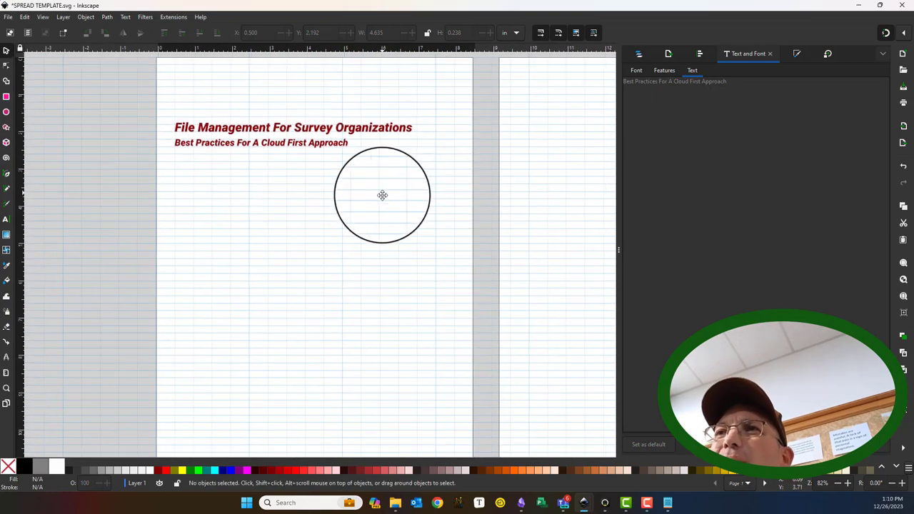
{"action": "scroll", "coordinate": [245, 114], "scroll_direction": "up", "scroll_amount": 4, "text": "ctrl"}
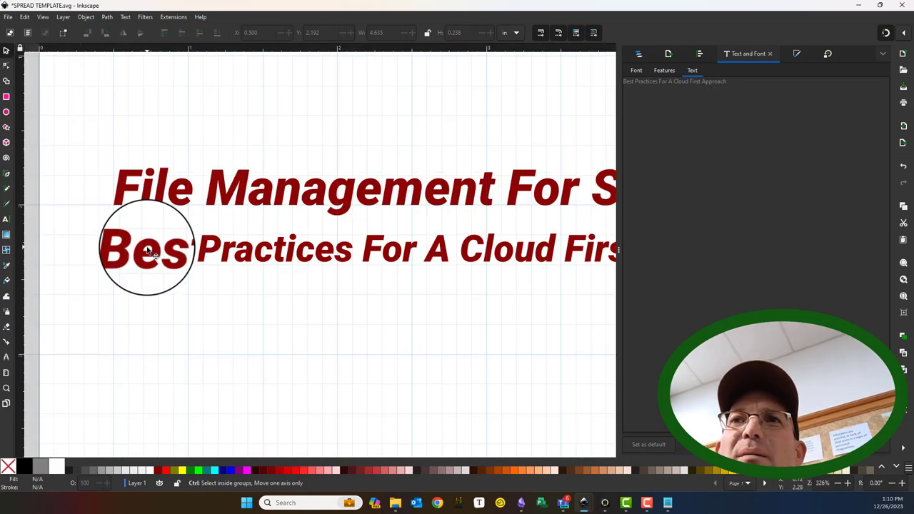
{"action": "left_click_drag", "start_coordinate": [129, 254], "coordinate": [131, 258]}
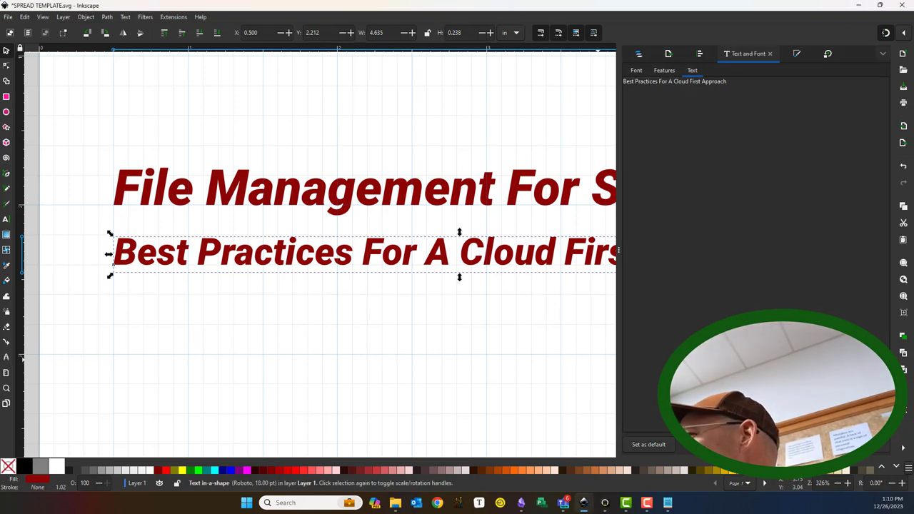
{"action": "key", "text": "alt+Tab"}
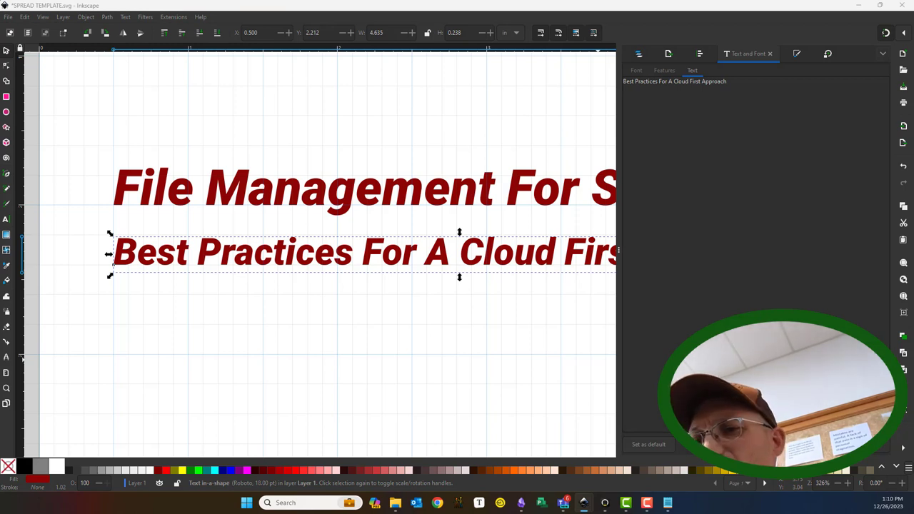
Step: Paste the Magazine text and apply its orange style to the subtitle with Paste Style
{"action": "key", "text": "ctrl+v"}
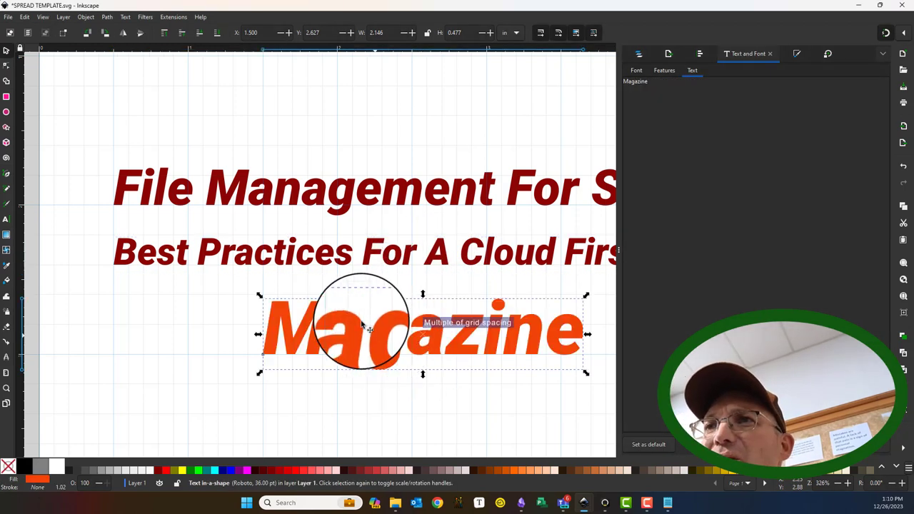
{"action": "left_click", "coordinate": [24, 17]}
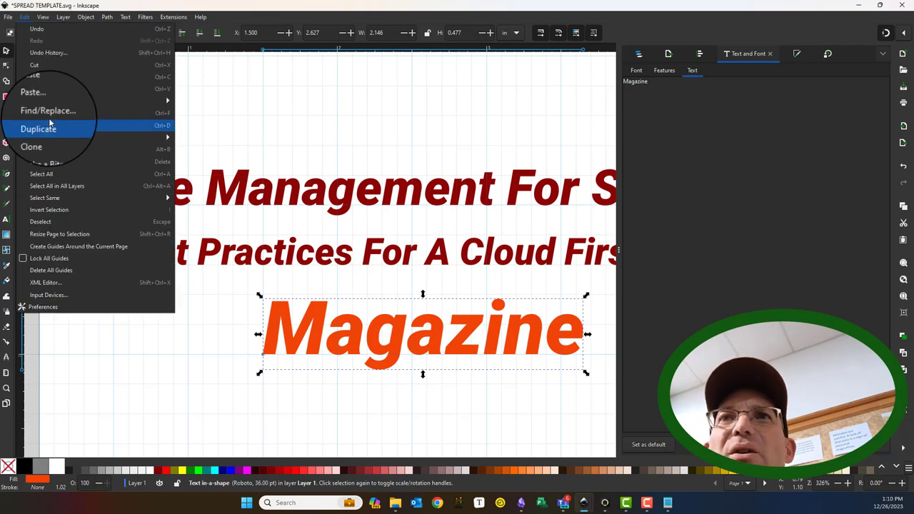
{"action": "left_click", "coordinate": [57, 76]}
{"action": "left_click", "coordinate": [286, 259]}
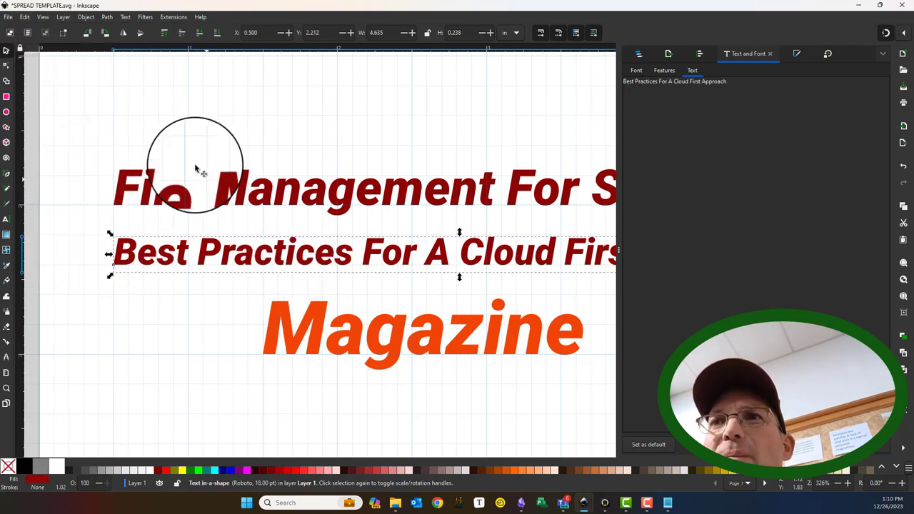
{"action": "left_click", "coordinate": [25, 17]}
{"action": "mouse_move", "coordinate": [72, 100]}
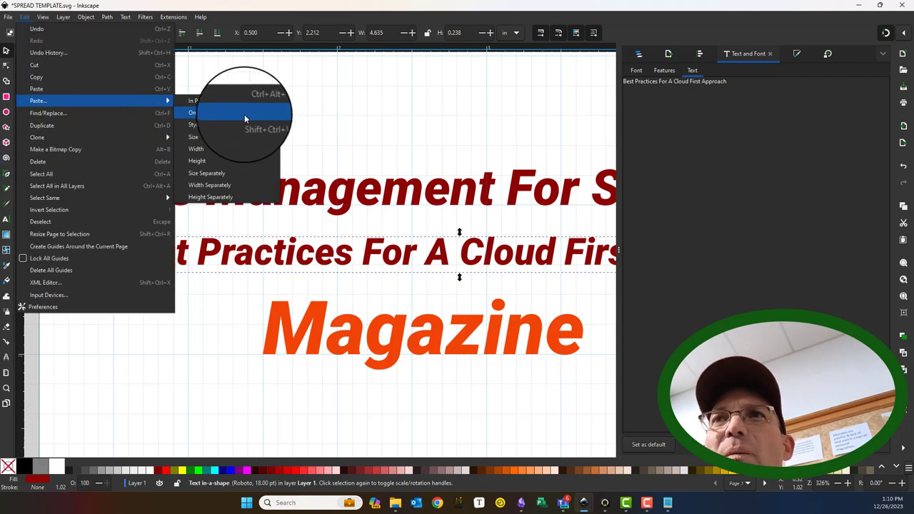
{"action": "left_click", "coordinate": [226, 126]}
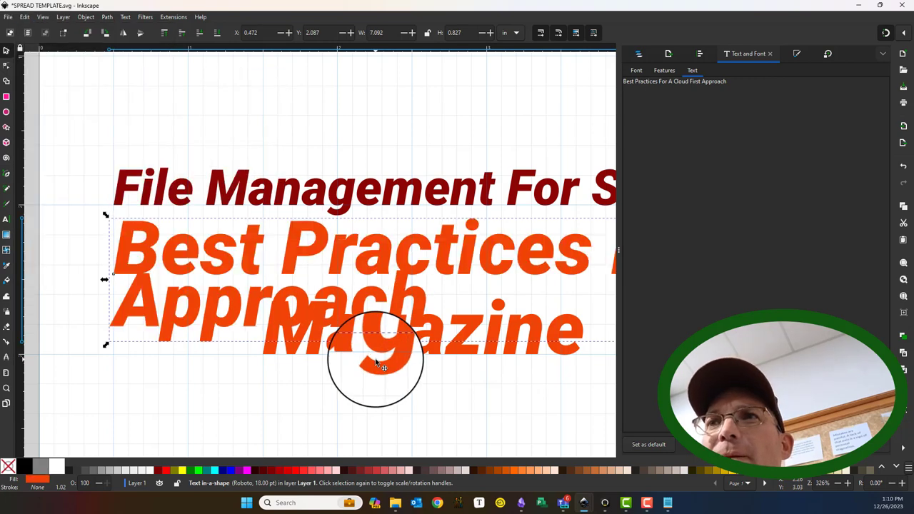
Step: Delete the extra Magazine text and lower the subtitle's font size
{"action": "left_click", "coordinate": [429, 328]}
{"action": "key", "text": "Delete"}
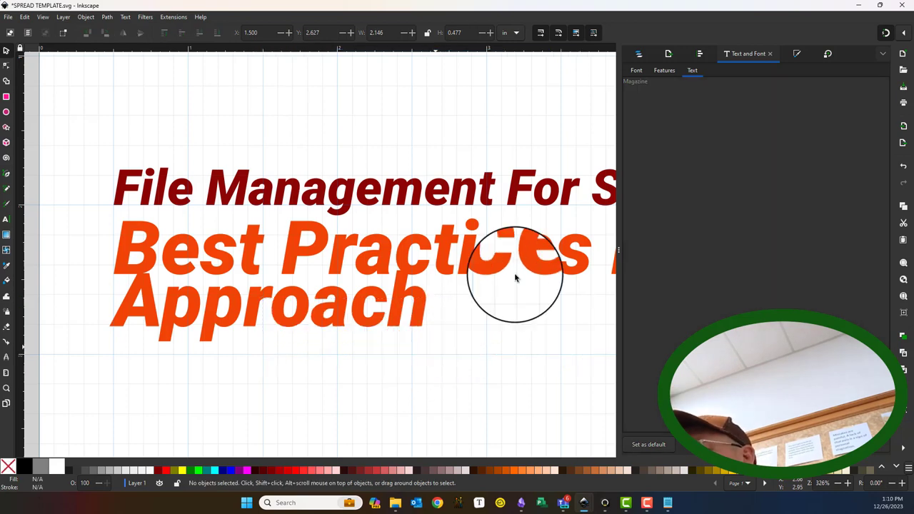
{"action": "left_click", "coordinate": [566, 244]}
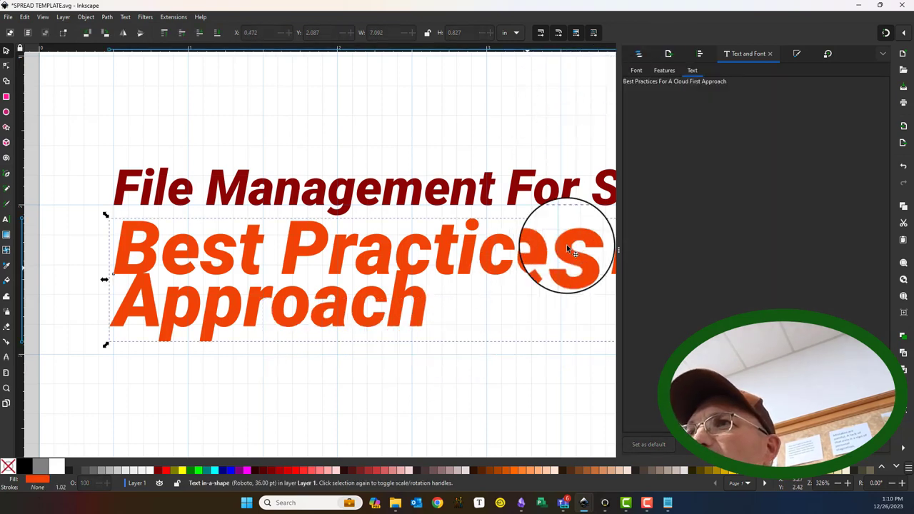
{"action": "left_click", "coordinate": [636, 70]}
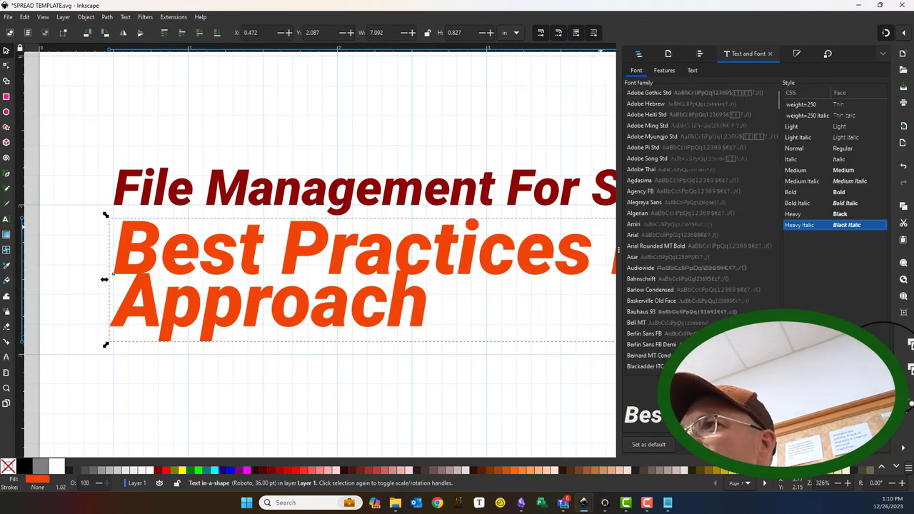
{"action": "scroll", "coordinate": [860, 193], "scroll_direction": "down", "scroll_amount": 1}
{"action": "key", "text": "Escape"}
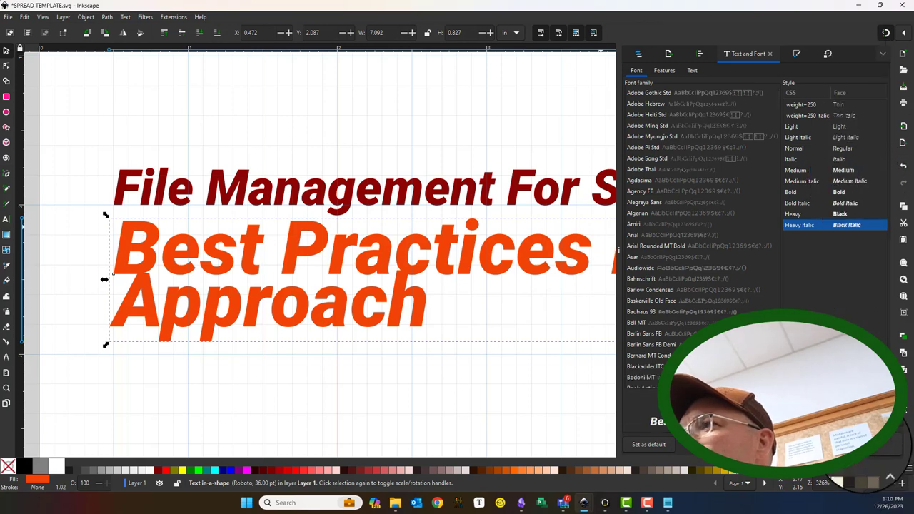
{"action": "scroll", "coordinate": [136, 252], "scroll_direction": "down", "scroll_amount": 3}
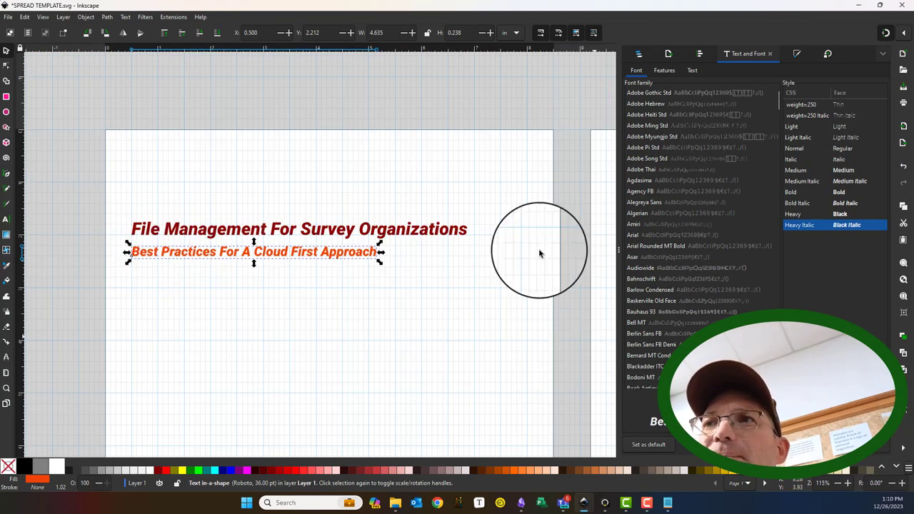
Step: Select the title and subtitle together and move them up to 0.750 in from the page top
{"action": "left_click", "coordinate": [288, 316]}
{"action": "scroll", "coordinate": [300, 247], "scroll_direction": "down", "scroll_amount": 3}
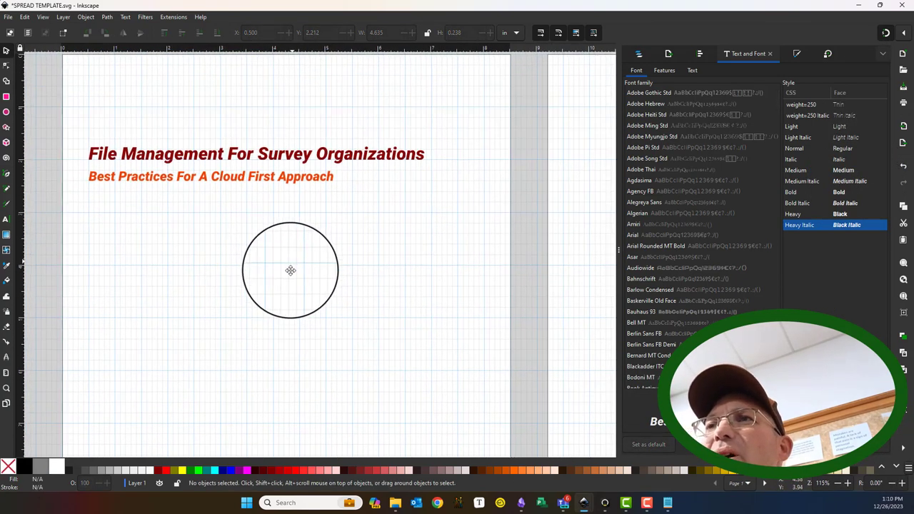
{"action": "scroll", "coordinate": [290, 273], "scroll_direction": "down", "scroll_amount": 2}
{"action": "scroll", "coordinate": [280, 278], "scroll_direction": "down", "scroll_amount": 3}
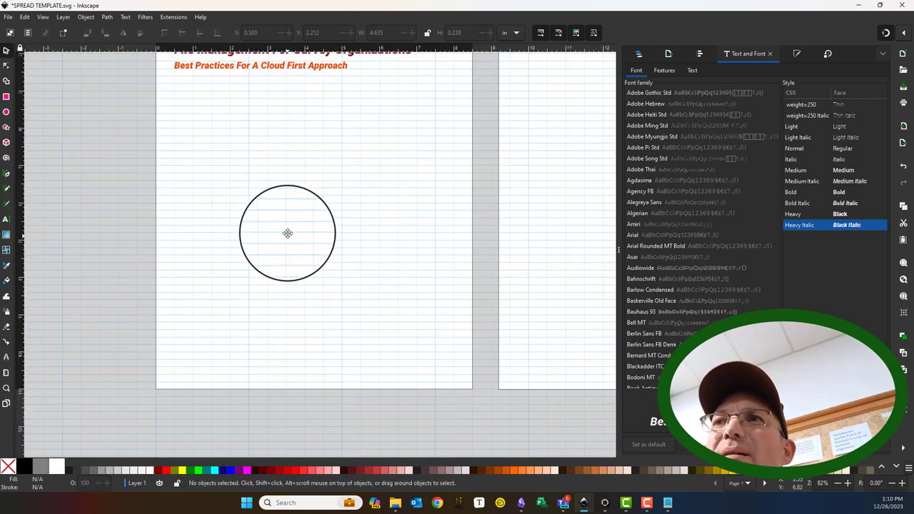
{"action": "scroll", "coordinate": [287, 232], "scroll_direction": "up", "scroll_amount": 3}
{"action": "scroll", "coordinate": [198, 106], "scroll_direction": "up", "scroll_amount": 4}
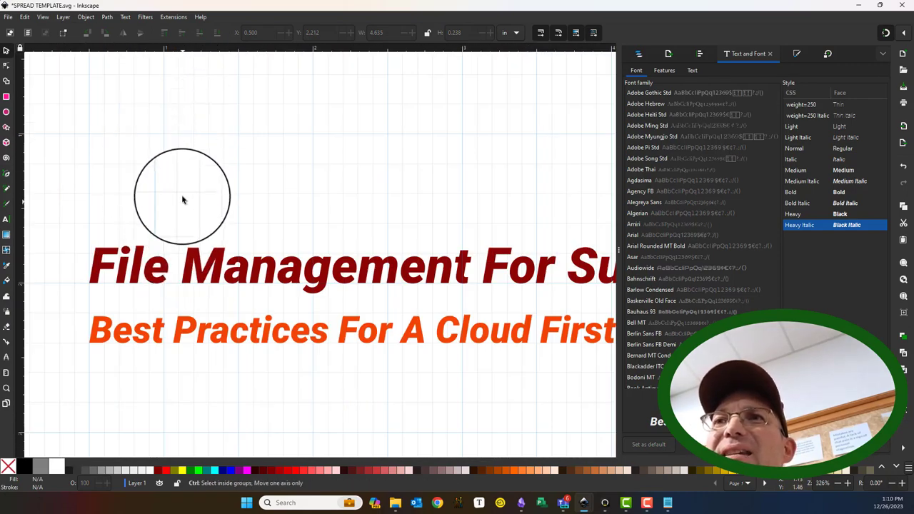
{"action": "scroll", "coordinate": [414, 255], "scroll_direction": "down", "scroll_amount": 6}
{"action": "scroll", "coordinate": [214, 271], "scroll_direction": "left", "scroll_amount": 2}
{"action": "left_click_drag", "start_coordinate": [70, 199], "coordinate": [460, 269]}
{"action": "scroll", "coordinate": [110, 224], "scroll_direction": "up", "scroll_amount": 2}
{"action": "left_click_drag", "start_coordinate": [146, 241], "coordinate": [133, 140]}
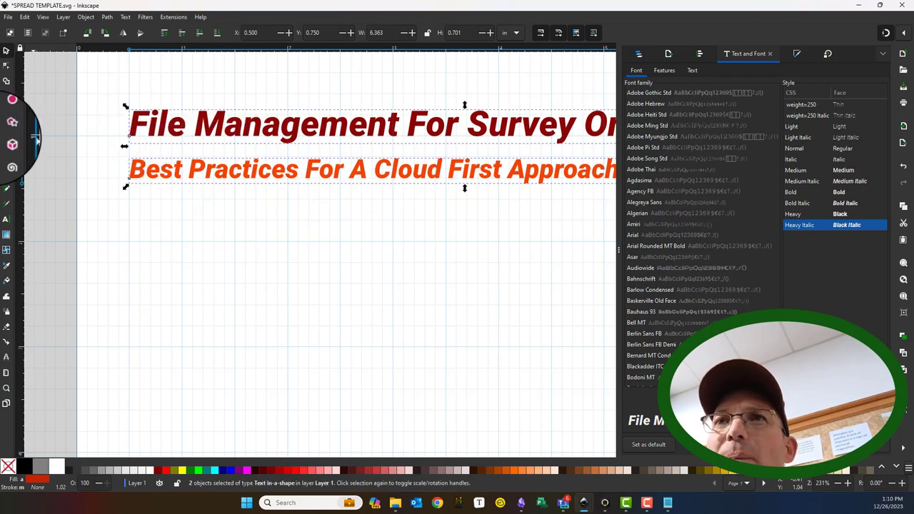
{"action": "left_click", "coordinate": [52, 156]}
{"action": "scroll", "coordinate": [51, 156], "scroll_direction": "down", "scroll_amount": 3}
{"action": "scroll", "coordinate": [143, 209], "scroll_direction": "down", "scroll_amount": 1}
{"action": "scroll", "coordinate": [143, 209], "scroll_direction": "left", "scroll_amount": 4}
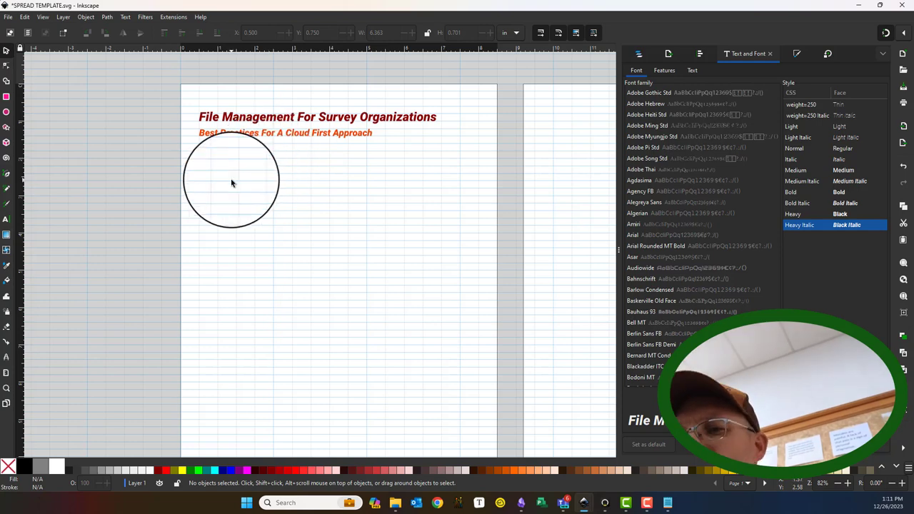
Step: Paste the 'First Quarter - 2024' text under the subtitle at a smaller font size
{"action": "scroll", "coordinate": [293, 150], "scroll_direction": "up", "scroll_amount": 2}
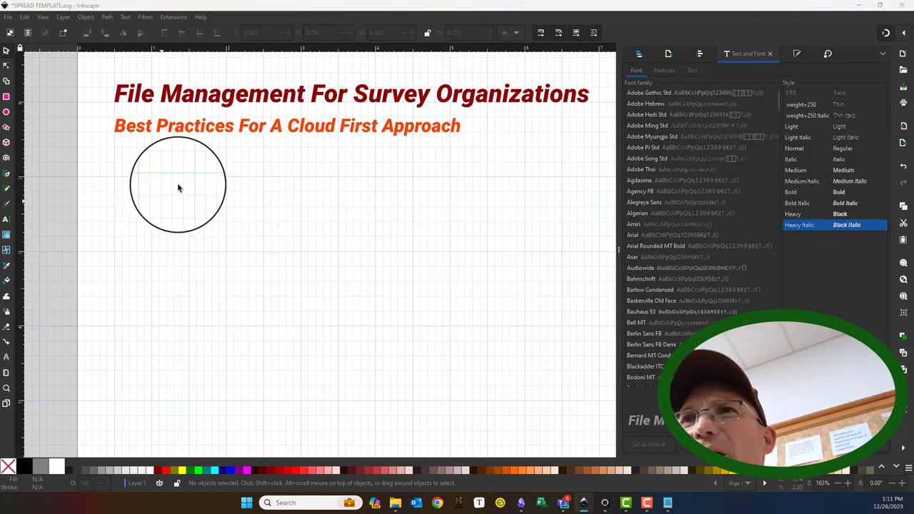
{"action": "key", "text": "ctrl+v"}
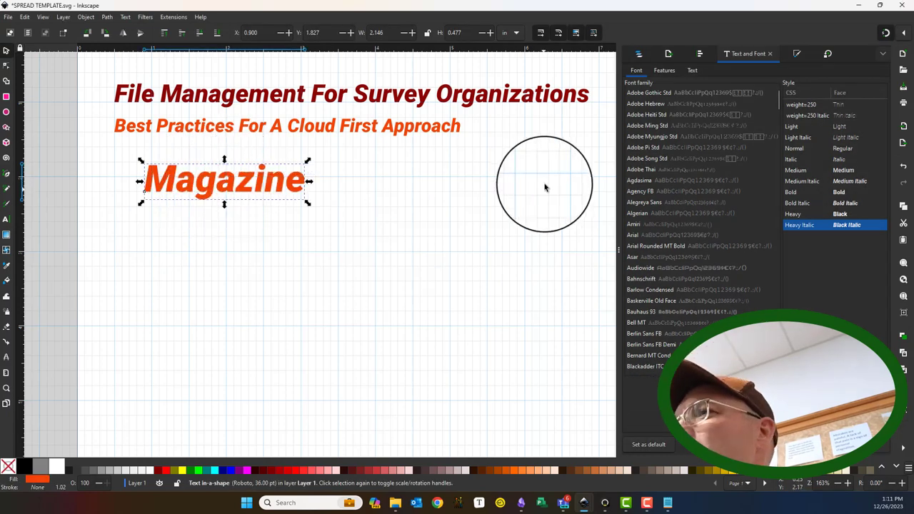
{"action": "left_click", "coordinate": [904, 166]}
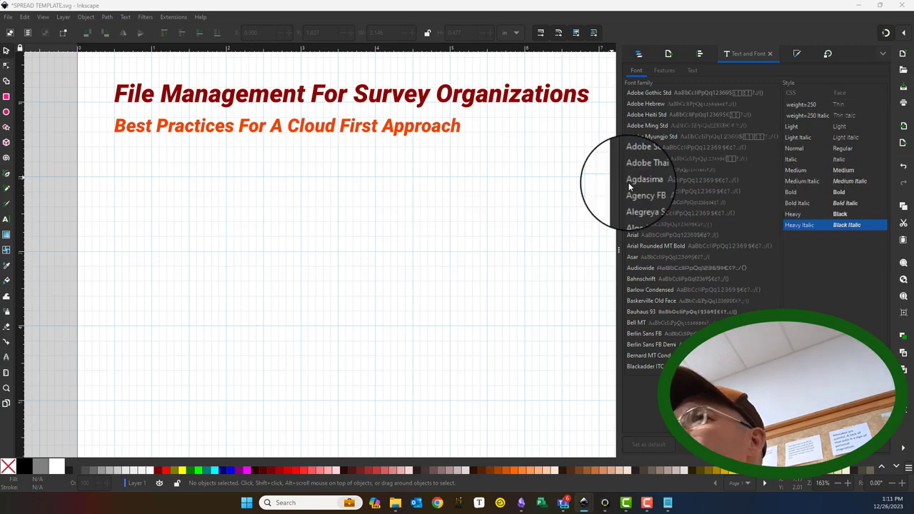
{"action": "key", "text": "ctrl+v"}
{"action": "left_click_drag", "start_coordinate": [225, 207], "coordinate": [125, 166]}
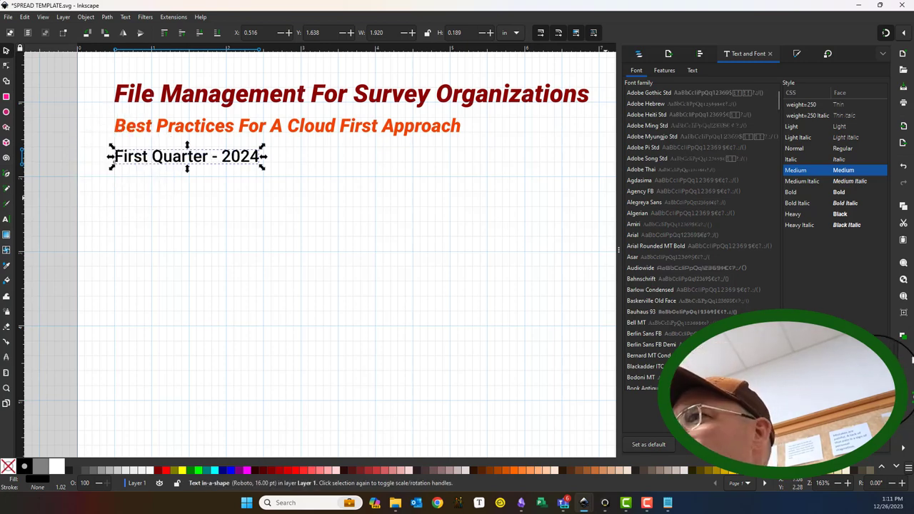
{"action": "left_click", "coordinate": [874, 453]}
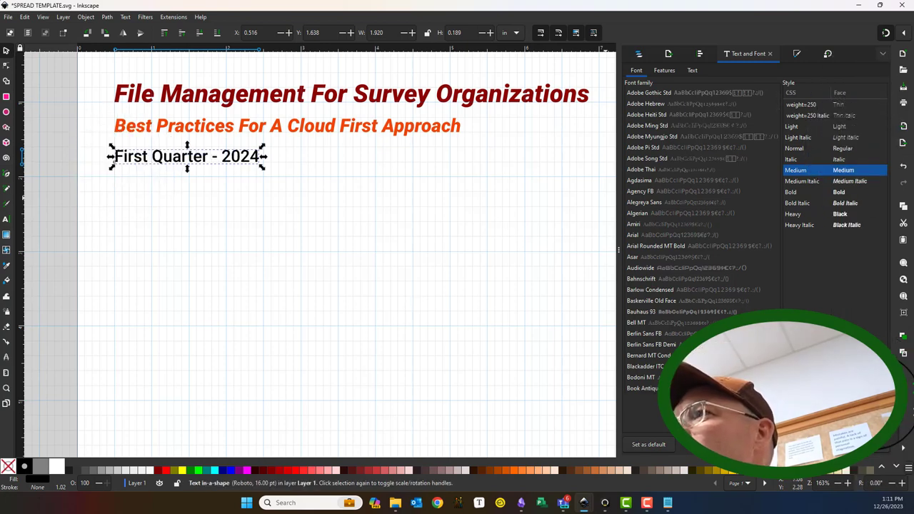
{"action": "left_click", "coordinate": [874, 444]}
{"action": "scroll", "coordinate": [135, 153], "scroll_direction": "up", "scroll_amount": 3}
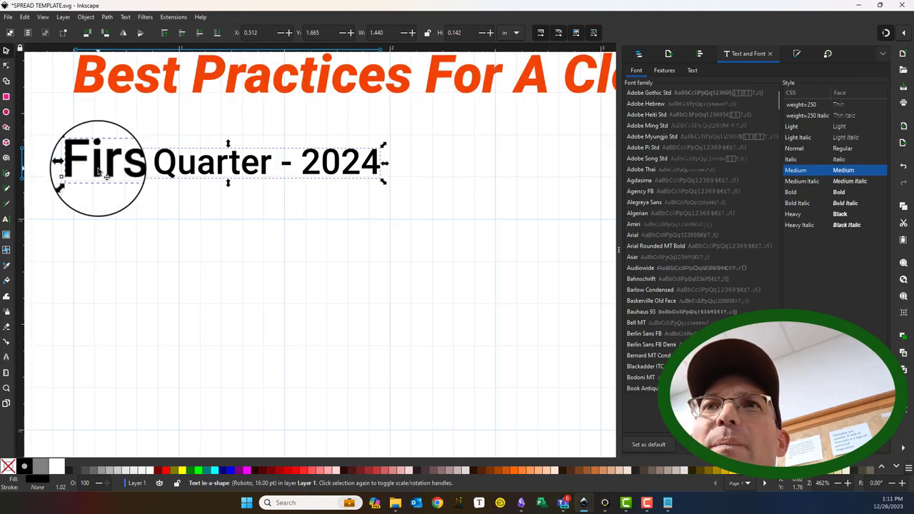
{"action": "left_click_drag", "start_coordinate": [100, 171], "coordinate": [88, 114]}
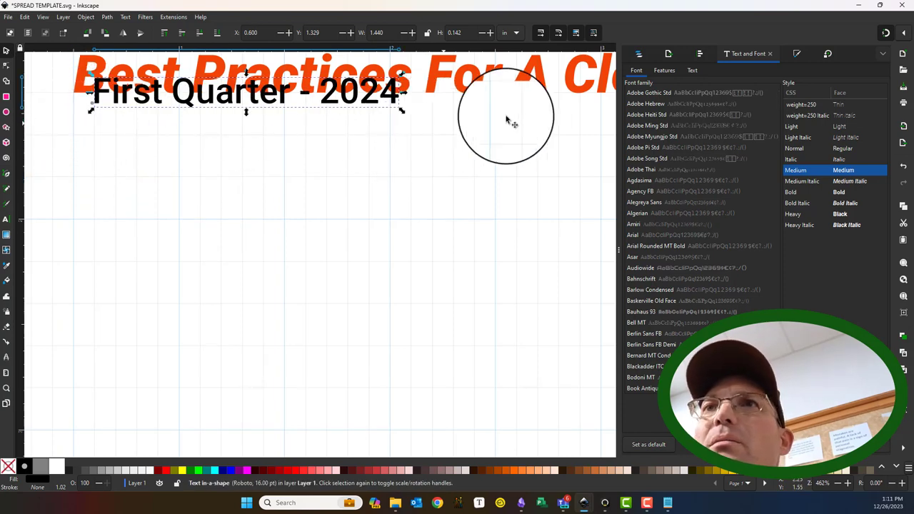
Step: Turn off bounding-box snapping and line the text up just below the subtitle
{"action": "left_click", "coordinate": [904, 33]}
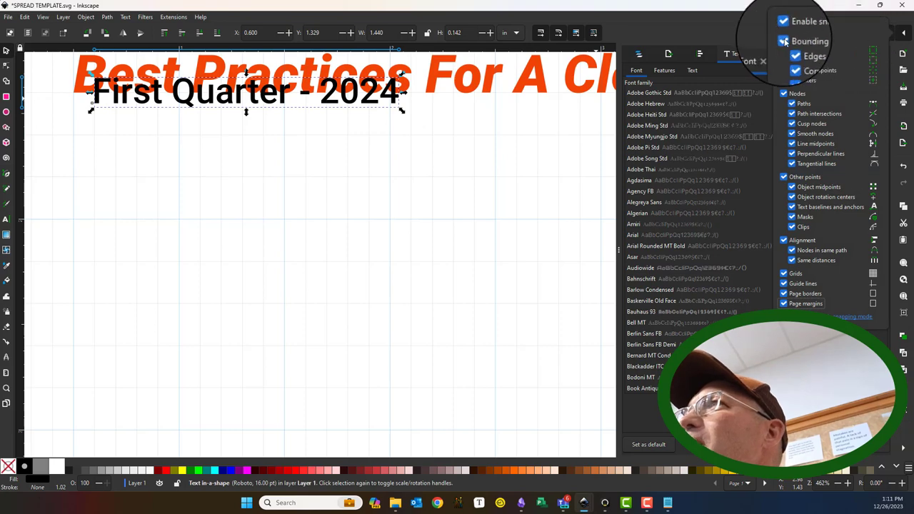
{"action": "left_click", "coordinate": [786, 41]}
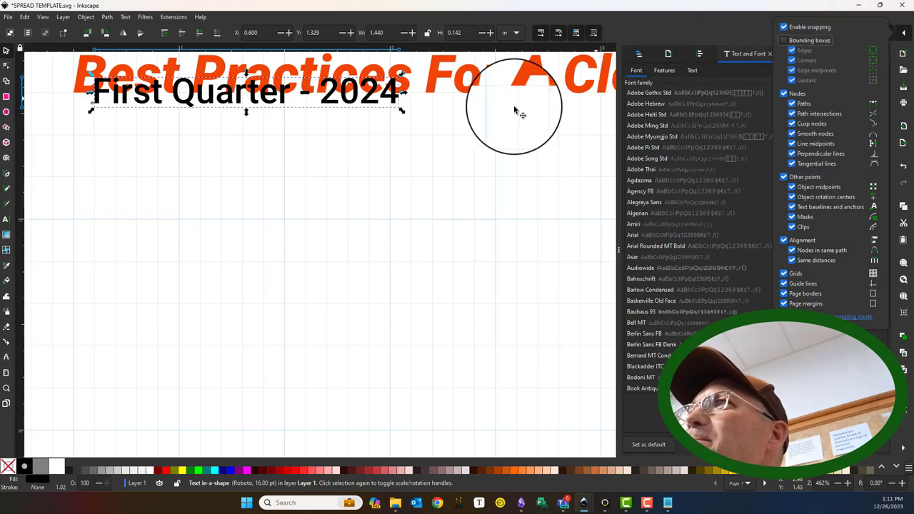
{"action": "left_click", "coordinate": [102, 81]}
{"action": "left_click_drag", "start_coordinate": [117, 95], "coordinate": [109, 128]}
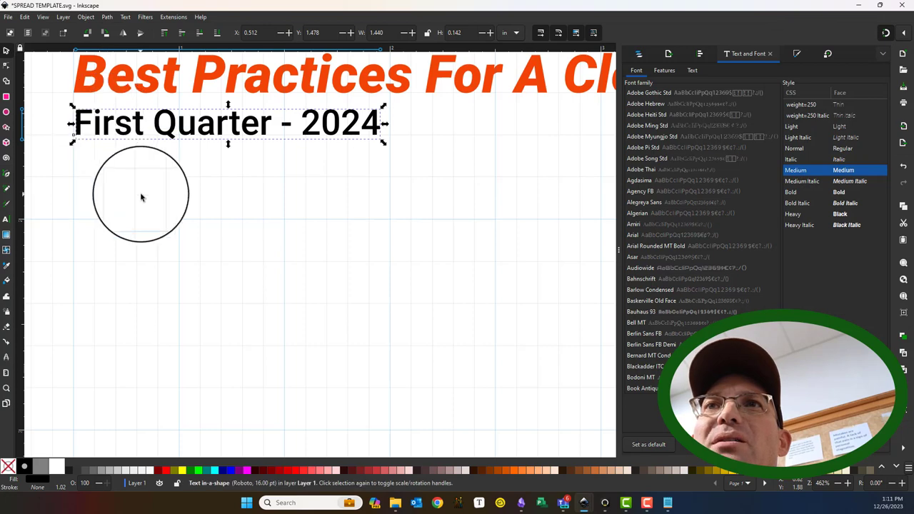
Step: Replace the text's wording with the author's byline
{"action": "left_click", "coordinate": [690, 71]}
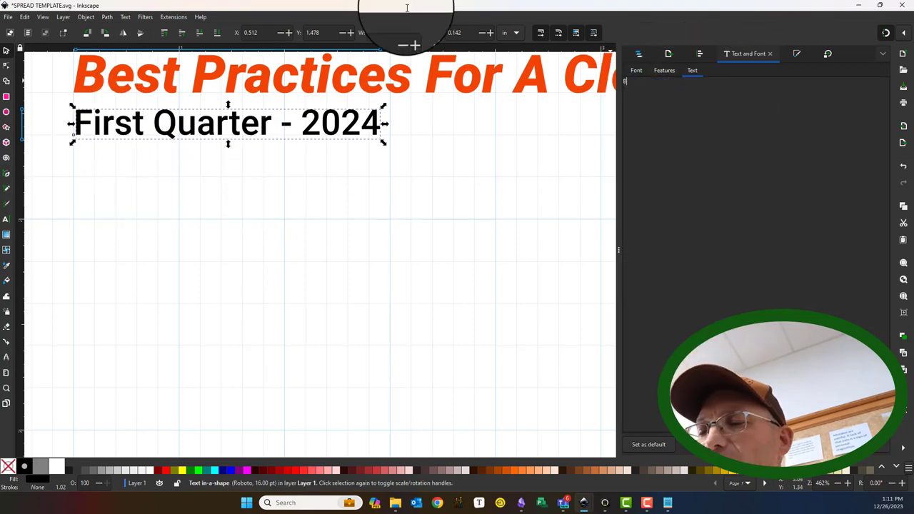
{"action": "left_click", "coordinate": [875, 444]}
{"action": "left_click", "coordinate": [376, 251]}
{"action": "scroll", "coordinate": [376, 251], "scroll_direction": "down", "scroll_amount": 5, "text": "ctrl"}
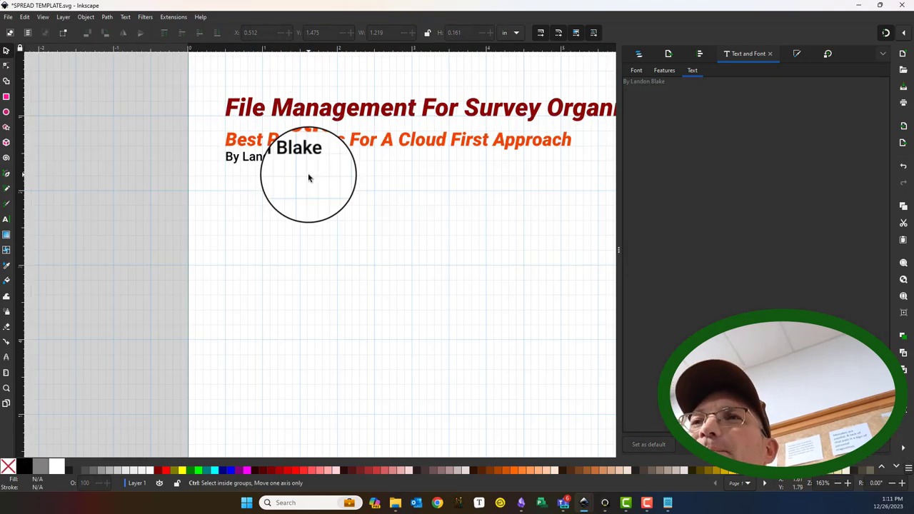
{"action": "scroll", "coordinate": [351, 214], "scroll_direction": "down", "scroll_amount": 1}
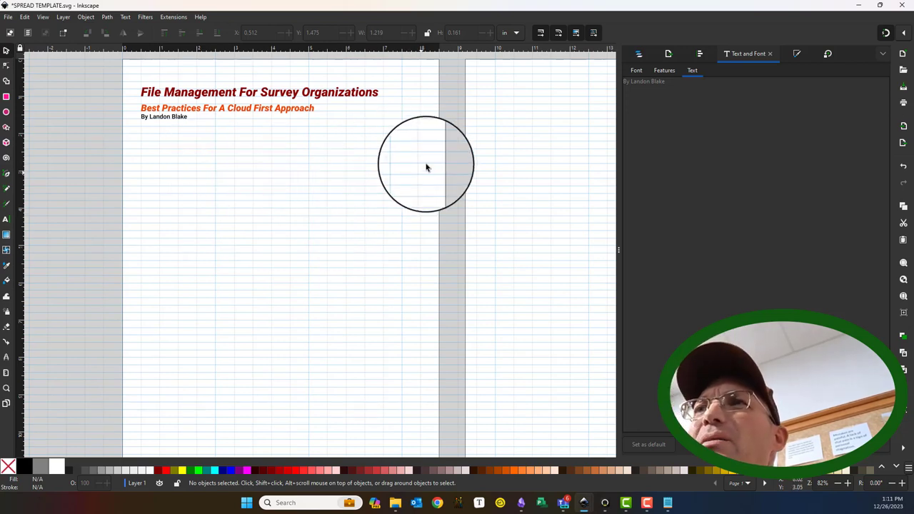
{"action": "scroll", "coordinate": [429, 182], "scroll_direction": "down", "scroll_amount": 1}
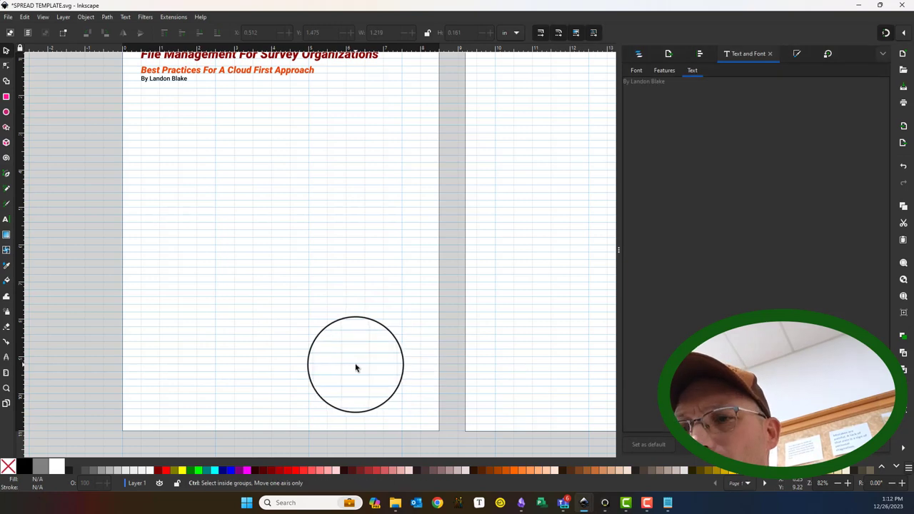
{"action": "type", "text": "First Quarter - 2024"}
{"action": "key", "text": "Delete"}
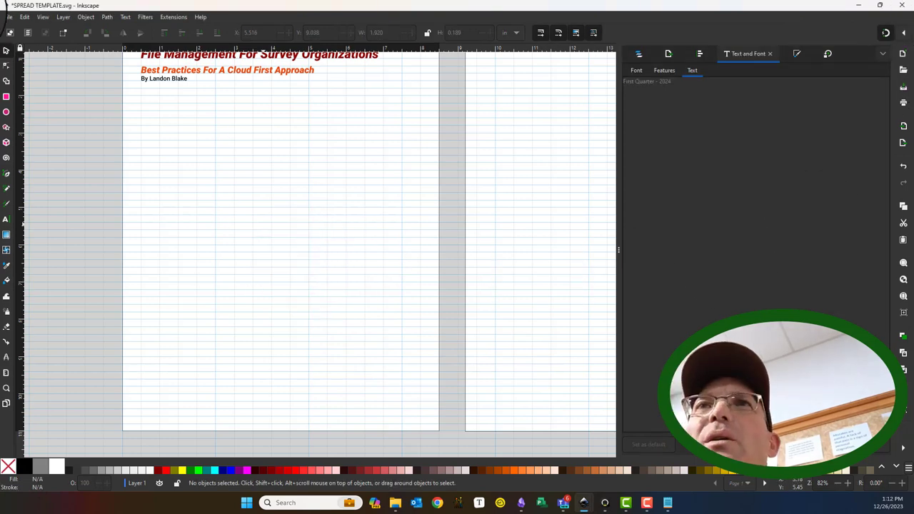
Step: Paste the CVC logo in place and move it slightly lower on the page
{"action": "left_click", "coordinate": [25, 16]}
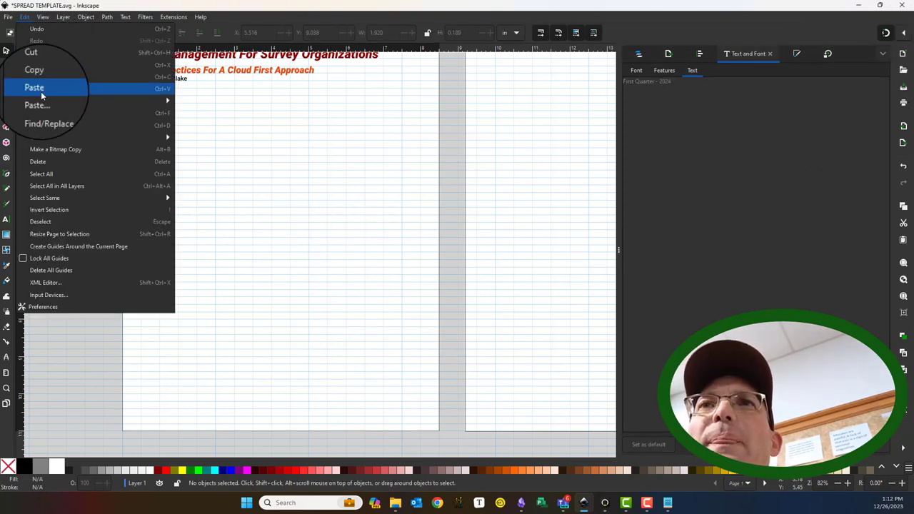
{"action": "mouse_move", "coordinate": [42, 102]}
{"action": "left_click", "coordinate": [202, 101]}
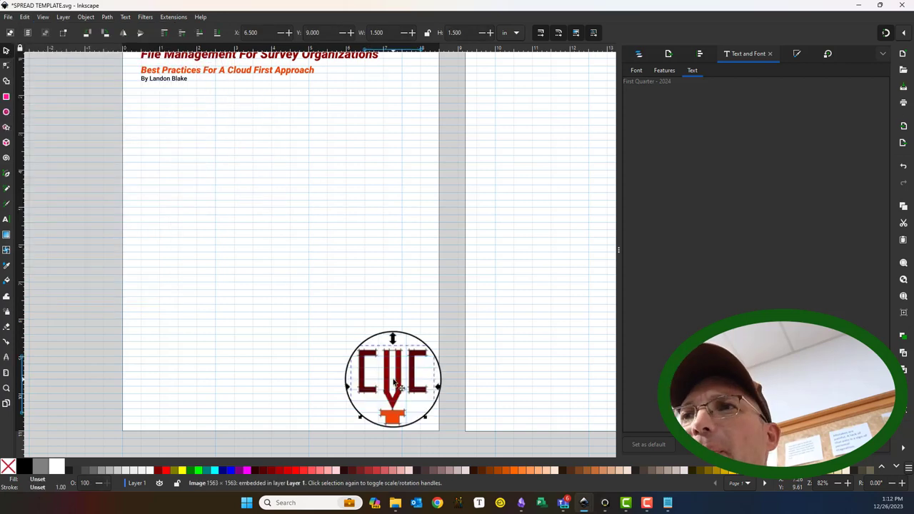
{"action": "scroll", "coordinate": [413, 421], "scroll_direction": "up", "scroll_amount": 1}
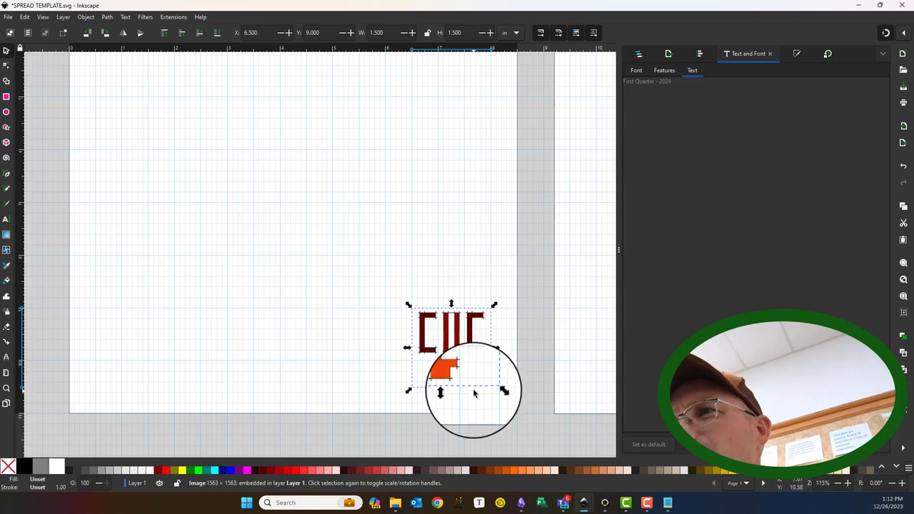
{"action": "mouse_move", "coordinate": [459, 370]}
{"action": "left_mouse_down"}
{"action": "mouse_move", "coordinate": [460, 379]}
{"action": "mouse_move", "coordinate": [486, 379]}
{"action": "mouse_move", "coordinate": [475, 387]}
{"action": "mouse_move", "coordinate": [467, 370]}
{"action": "left_mouse_up"}
Step: Scale the logo down to 0.500 in square near the page's bottom-right corner
{"action": "scroll", "coordinate": [486, 379], "scroll_direction": "up", "scroll_amount": 2}
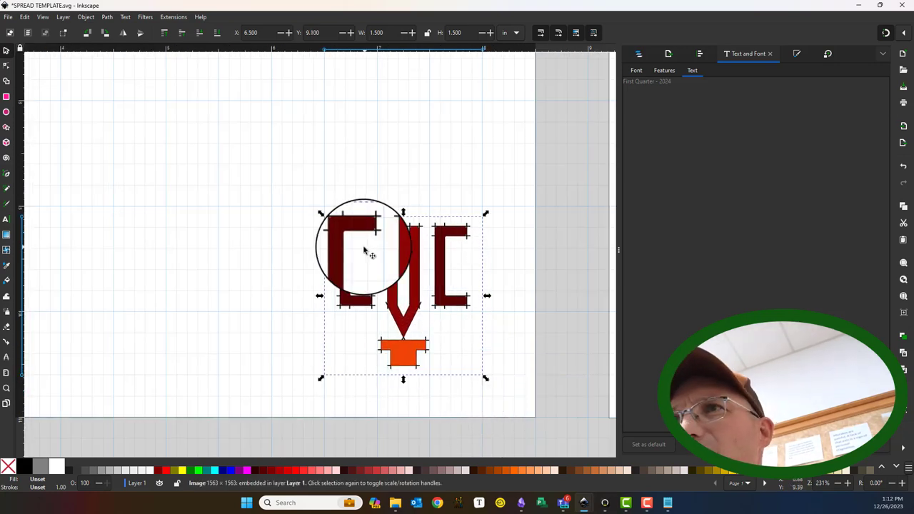
{"action": "left_click_drag", "start_coordinate": [321, 212], "coordinate": [381, 321]}
{"action": "left_click", "coordinate": [453, 278]}
{"action": "scroll", "coordinate": [453, 278], "scroll_direction": "down", "scroll_amount": 2, "text": "ctrl"}
{"action": "left_click_drag", "start_coordinate": [304, 302], "coordinate": [350, 362]}
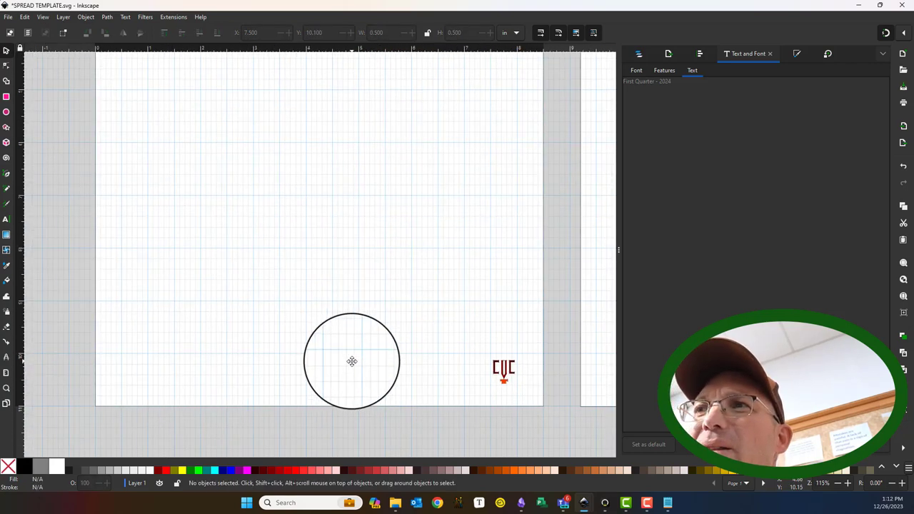
{"action": "scroll", "coordinate": [341, 233], "scroll_direction": "up", "scroll_amount": 1}
{"action": "left_click_drag", "start_coordinate": [341, 232], "coordinate": [339, 260]}
{"action": "scroll", "coordinate": [321, 286], "scroll_direction": "down", "scroll_amount": 10}
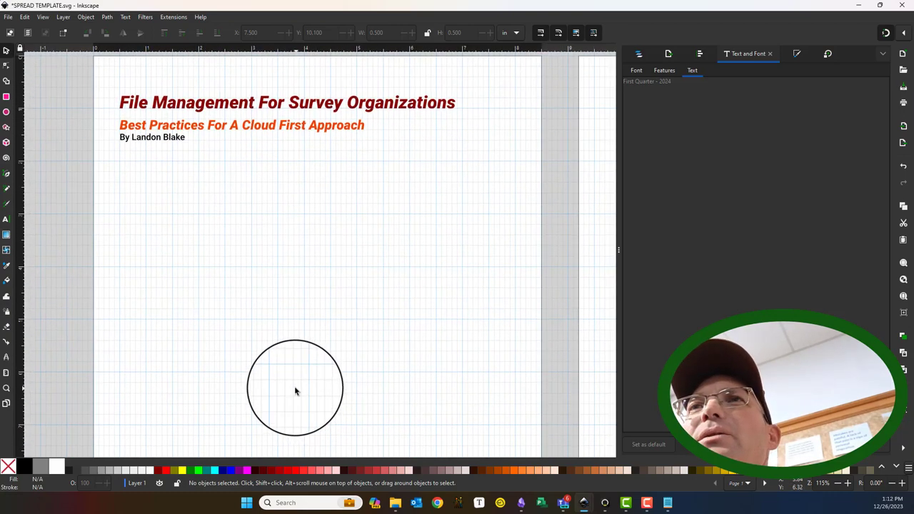
Step: Move the byline copy to the bottom-left corner and change its text to 4
{"action": "left_click_drag", "start_coordinate": [158, 141], "coordinate": [139, 427]}
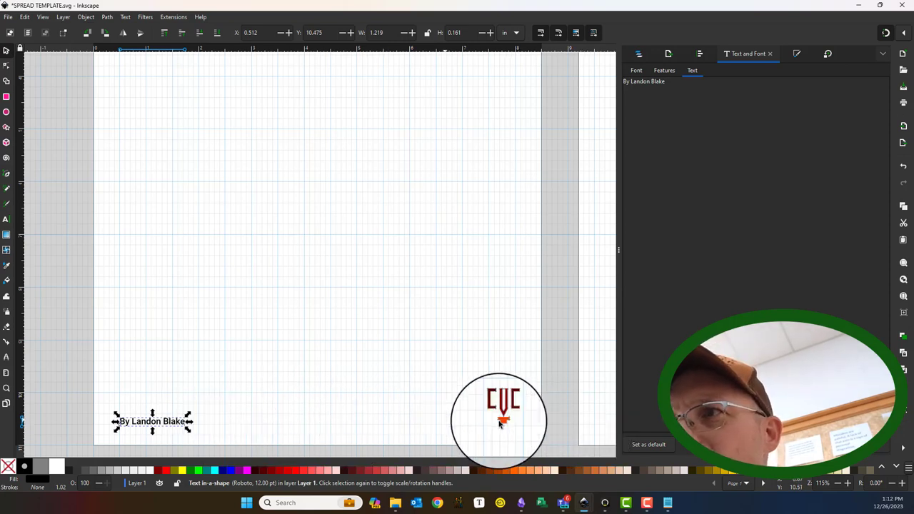
{"action": "triple_click", "coordinate": [632, 82]}
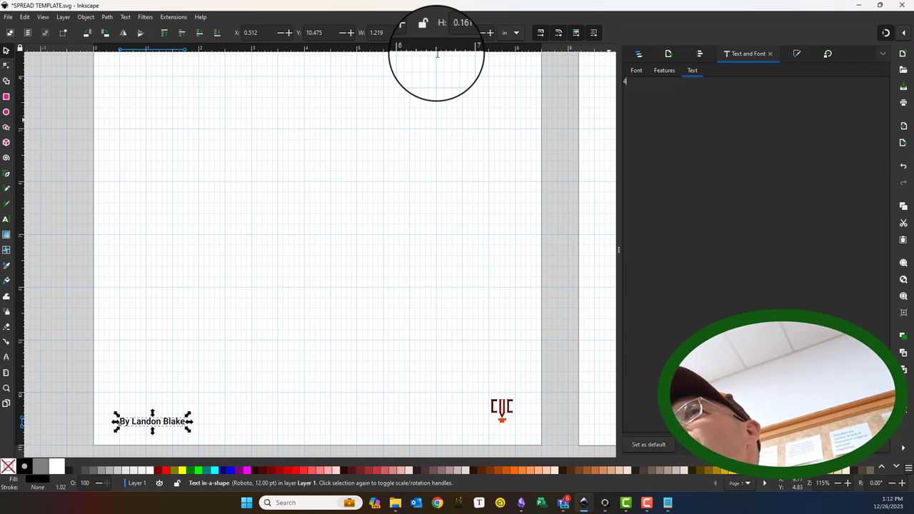
{"action": "left_click", "coordinate": [861, 444]}
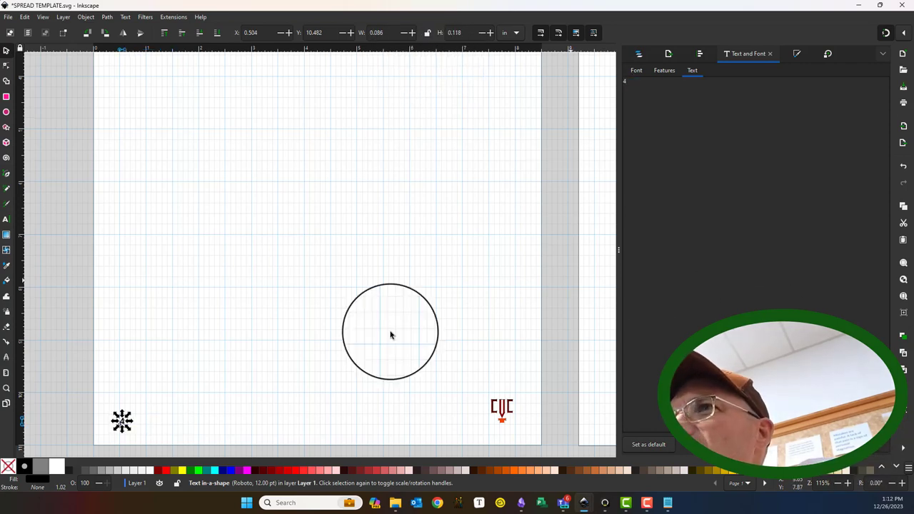
{"action": "left_click", "coordinate": [150, 429]}
Step: Pan around the bottom of the left page to check the page number and logo
{"action": "left_click_drag", "start_coordinate": [275, 371], "coordinate": [232, 368]}
{"action": "scroll", "coordinate": [414, 352], "scroll_direction": "down", "scroll_amount": 3}
{"action": "scroll", "coordinate": [369, 302], "scroll_direction": "up", "scroll_amount": 2}
{"action": "scroll", "coordinate": [386, 343], "scroll_direction": "down", "scroll_amount": 4}
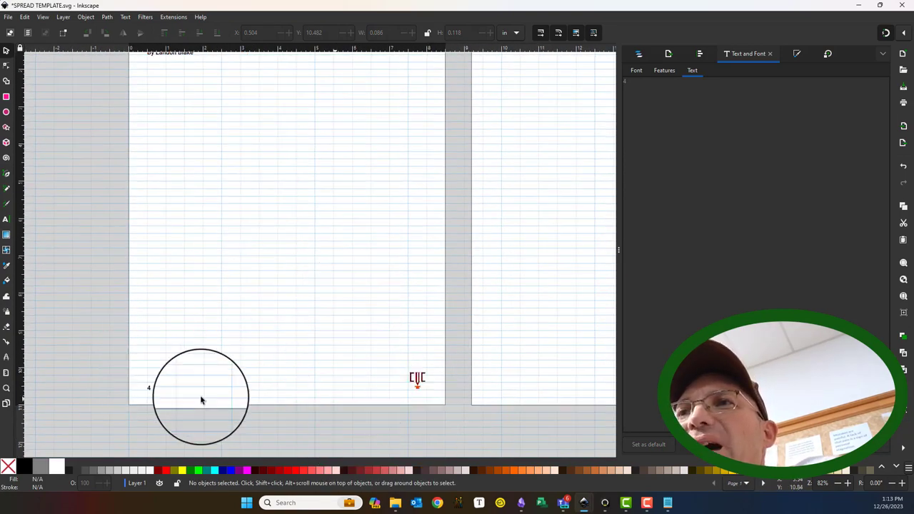
{"action": "scroll", "coordinate": [151, 396], "scroll_direction": "up", "scroll_amount": 4}
{"action": "scroll", "coordinate": [171, 366], "scroll_direction": "down", "scroll_amount": 4}
{"action": "left_click_drag", "start_coordinate": [171, 366], "coordinate": [310, 395]}
{"action": "scroll", "coordinate": [364, 369], "scroll_direction": "right", "scroll_amount": 2}
{"action": "scroll", "coordinate": [376, 416], "scroll_direction": "down", "scroll_amount": 2}
{"action": "scroll", "coordinate": [311, 396], "scroll_direction": "down", "scroll_amount": 1}
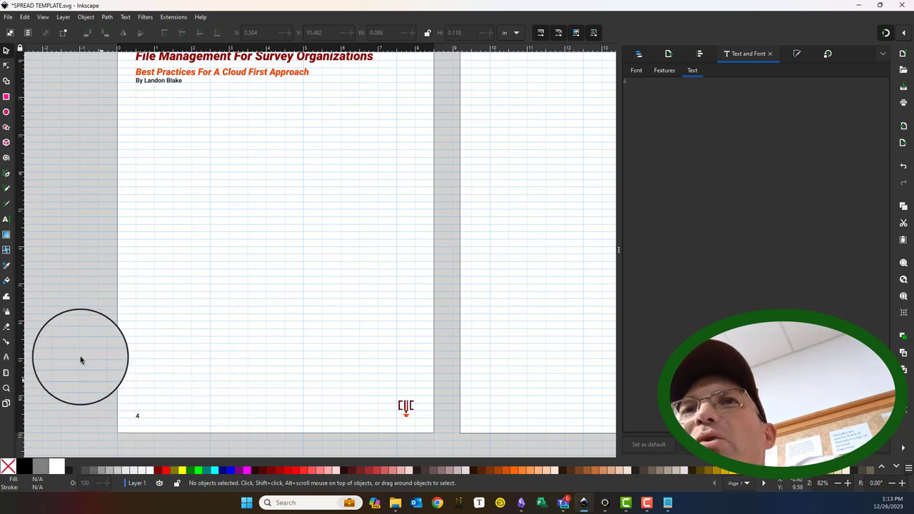
Step: In Document Properties, set the grid units to inches and the vertical spacing to 0.10
{"action": "left_click", "coordinate": [14, 20]}
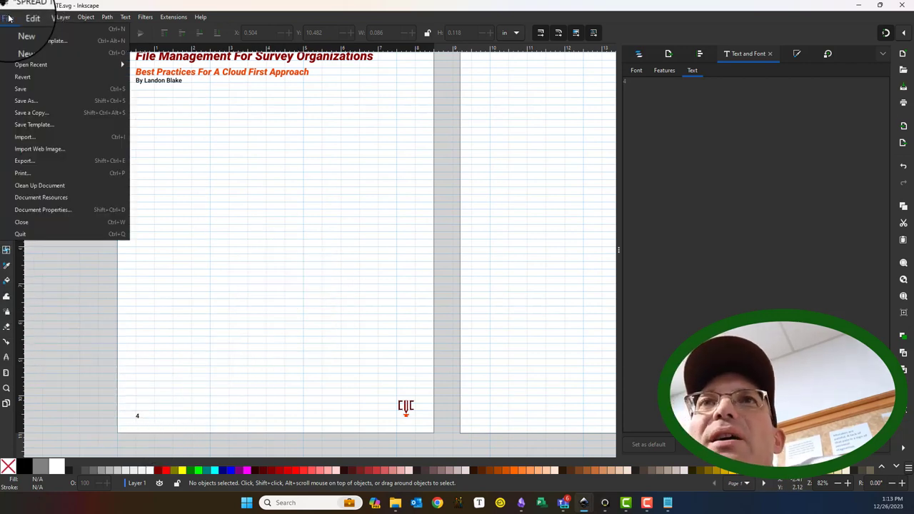
{"action": "mouse_move", "coordinate": [26, 16]}
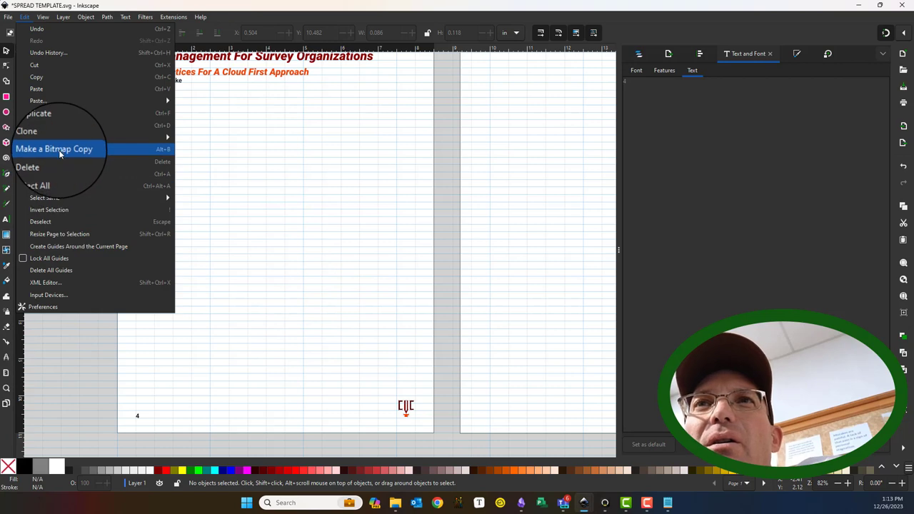
{"action": "left_click", "coordinate": [8, 17]}
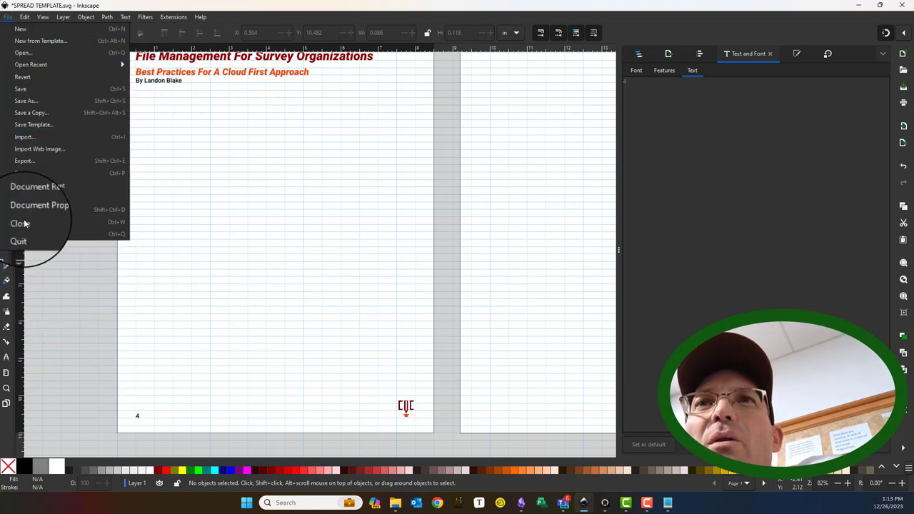
{"action": "left_click", "coordinate": [29, 210]}
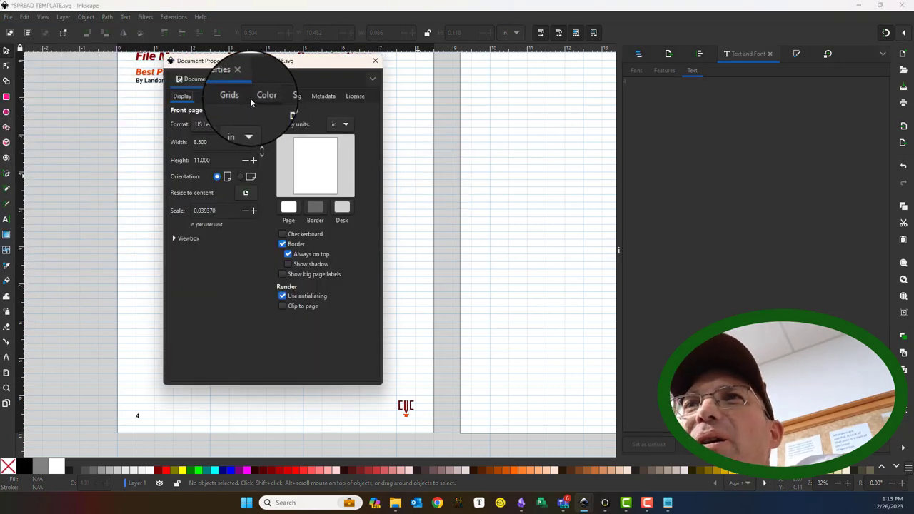
{"action": "left_click", "coordinate": [237, 98]}
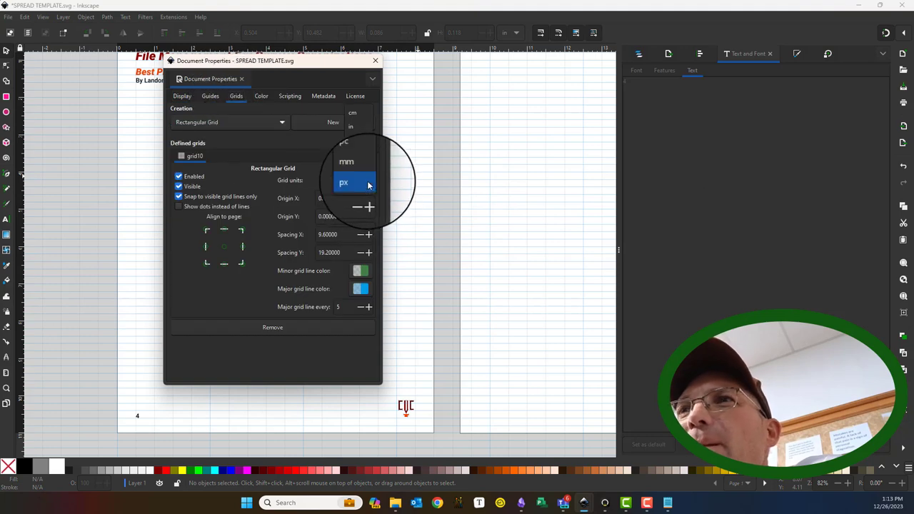
{"action": "left_click", "coordinate": [351, 126]}
{"action": "left_click", "coordinate": [332, 252]}
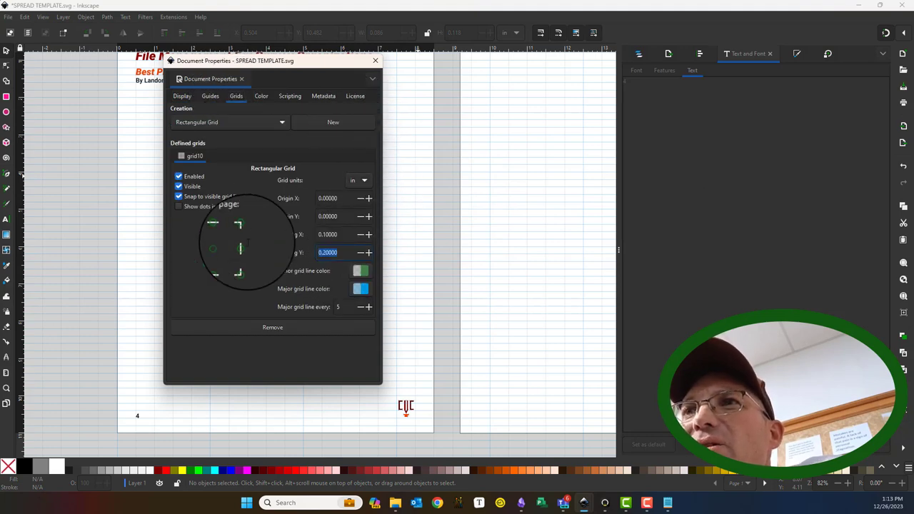
{"action": "type", "text": "0.10"}
{"action": "key", "text": "Return"}
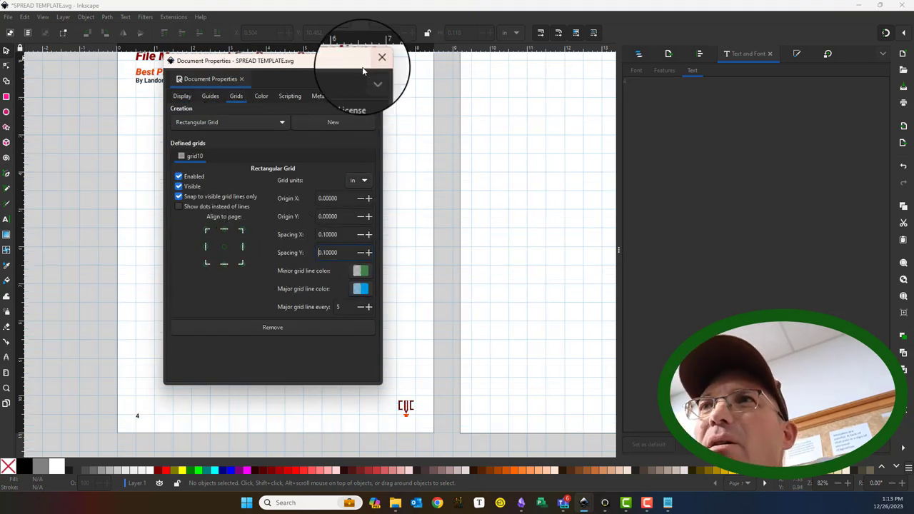
{"action": "left_click", "coordinate": [380, 58]}
Step: Draw an orange bar along the bottom of the first page, starting from the page number 4
{"action": "scroll", "coordinate": [237, 340], "scroll_direction": "up", "scroll_amount": 1}
{"action": "left_click_drag", "start_coordinate": [161, 434], "coordinate": [239, 228]}
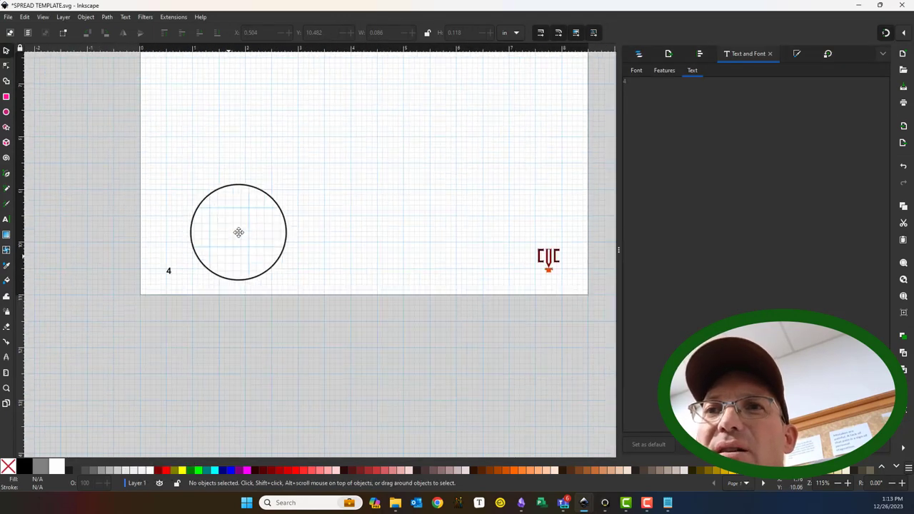
{"action": "scroll", "coordinate": [224, 247], "scroll_direction": "up", "scroll_amount": 1}
{"action": "scroll", "coordinate": [224, 247], "scroll_direction": "up", "scroll_amount": 1}
{"action": "scroll", "coordinate": [301, 254], "scroll_direction": "up", "scroll_amount": 1}
{"action": "scroll", "coordinate": [301, 253], "scroll_direction": "right", "scroll_amount": 1}
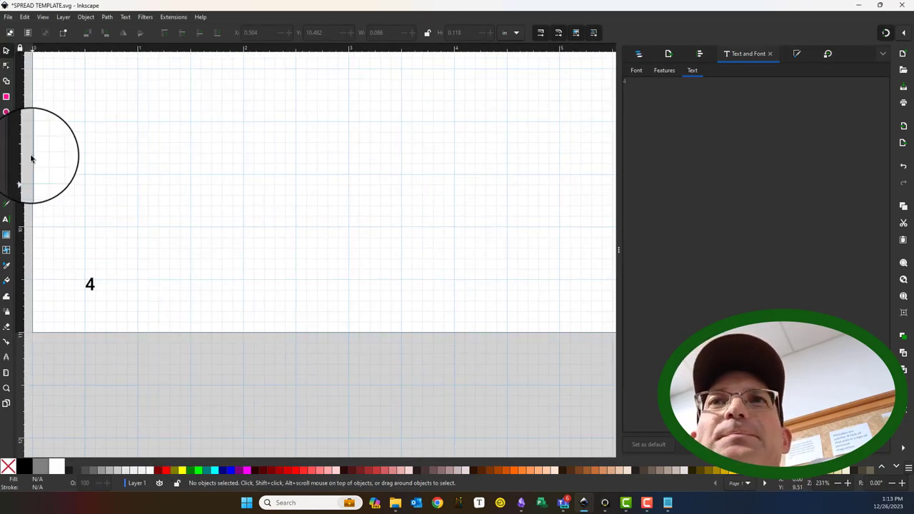
{"action": "left_click", "coordinate": [7, 97]}
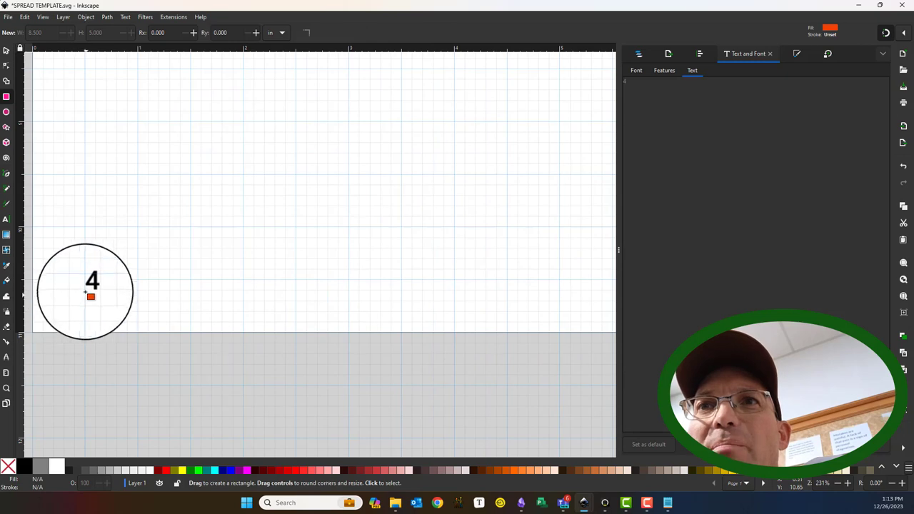
{"action": "left_click_drag", "start_coordinate": [85, 279], "coordinate": [552, 226]}
{"action": "scroll", "coordinate": [554, 230], "scroll_direction": "right", "scroll_amount": 5}
{"action": "scroll", "coordinate": [379, 276], "scroll_direction": "down", "scroll_amount": 3}
Step: Stretch the orange bar wider to the right and make it thinner
{"action": "left_click", "coordinate": [5, 49]}
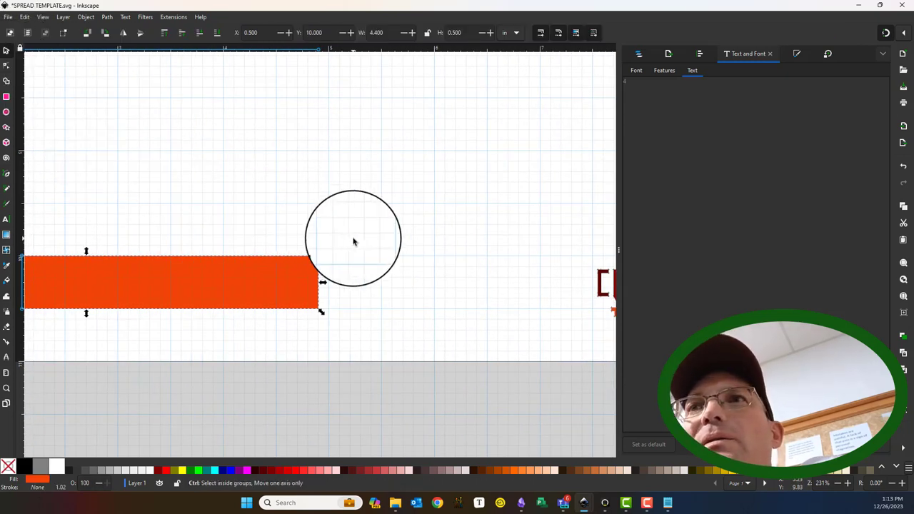
{"action": "scroll", "coordinate": [355, 240], "scroll_direction": "down", "scroll_amount": 3}
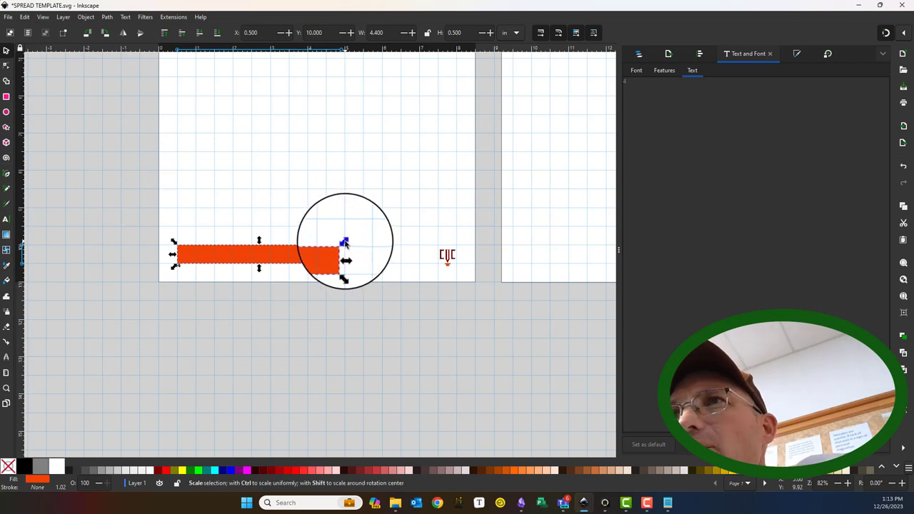
{"action": "left_click_drag", "start_coordinate": [351, 245], "coordinate": [461, 234]}
{"action": "scroll", "coordinate": [459, 241], "scroll_direction": "up", "scroll_amount": 3}
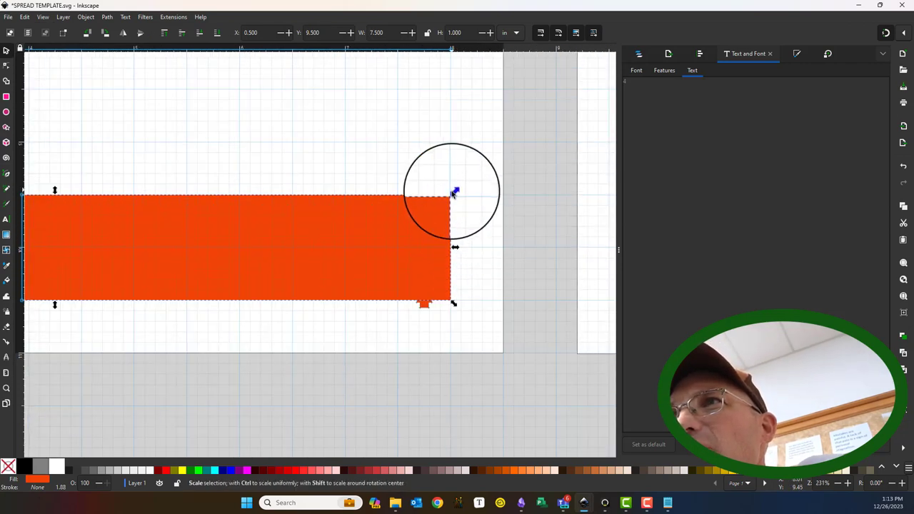
{"action": "left_click_drag", "start_coordinate": [452, 193], "coordinate": [451, 227]}
Step: Move the CVC logo onto the bar's right end and raise it to the top
{"action": "left_click", "coordinate": [424, 314]}
{"action": "left_click", "coordinate": [425, 312]}
{"action": "left_click_drag", "start_coordinate": [424, 312], "coordinate": [430, 293]}
{"action": "left_click", "coordinate": [165, 32]}
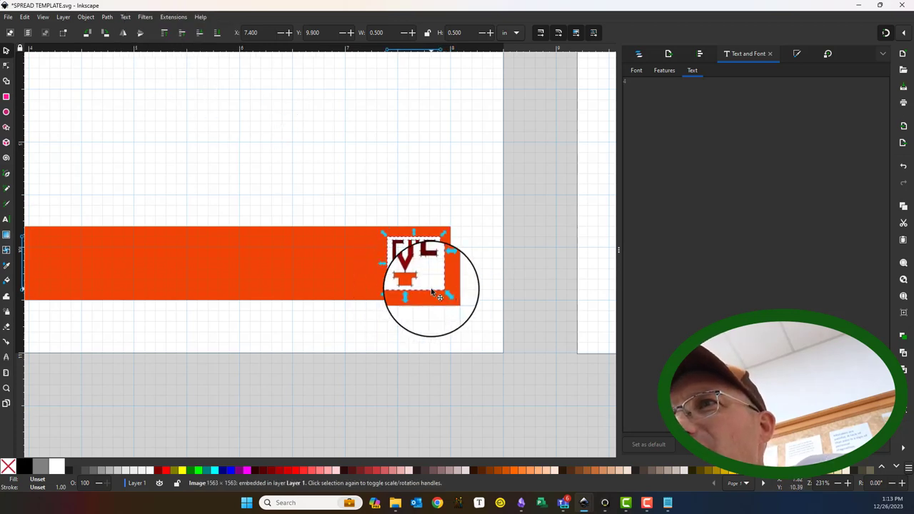
{"action": "left_click", "coordinate": [422, 349]}
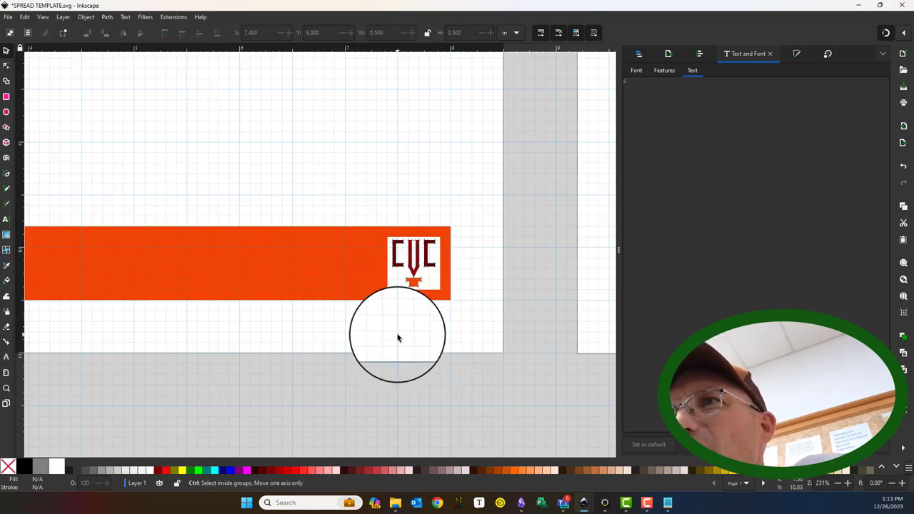
Step: Move the page number 4 onto the left end of the orange bar
{"action": "scroll", "coordinate": [398, 336], "scroll_direction": "down", "scroll_amount": 2}
{"action": "scroll", "coordinate": [493, 307], "scroll_direction": "left", "scroll_amount": 8}
{"action": "left_click_drag", "start_coordinate": [292, 265], "coordinate": [338, 301]}
{"action": "scroll", "coordinate": [338, 301], "scroll_direction": "up", "scroll_amount": 3}
{"action": "left_click_drag", "start_coordinate": [278, 268], "coordinate": [304, 231]}
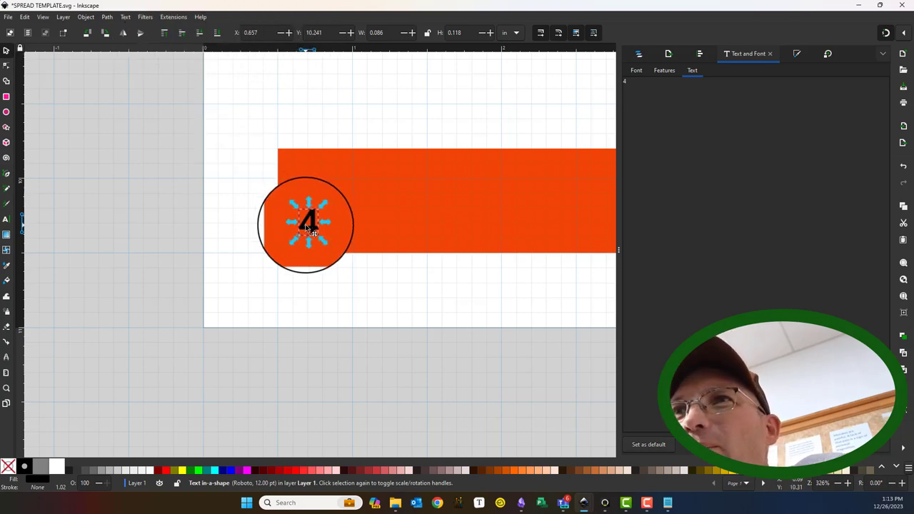
{"action": "left_click_drag", "start_coordinate": [305, 226], "coordinate": [299, 231]}
{"action": "scroll", "coordinate": [335, 292], "scroll_direction": "down", "scroll_amount": 4}
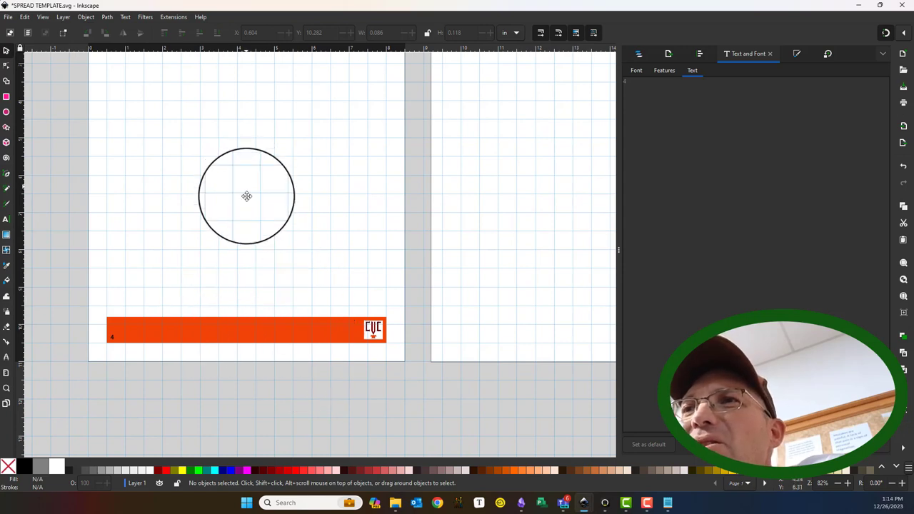
{"action": "scroll", "coordinate": [249, 214], "scroll_direction": "up", "scroll_amount": 3}
{"action": "scroll", "coordinate": [323, 272], "scroll_direction": "down", "scroll_amount": 1}
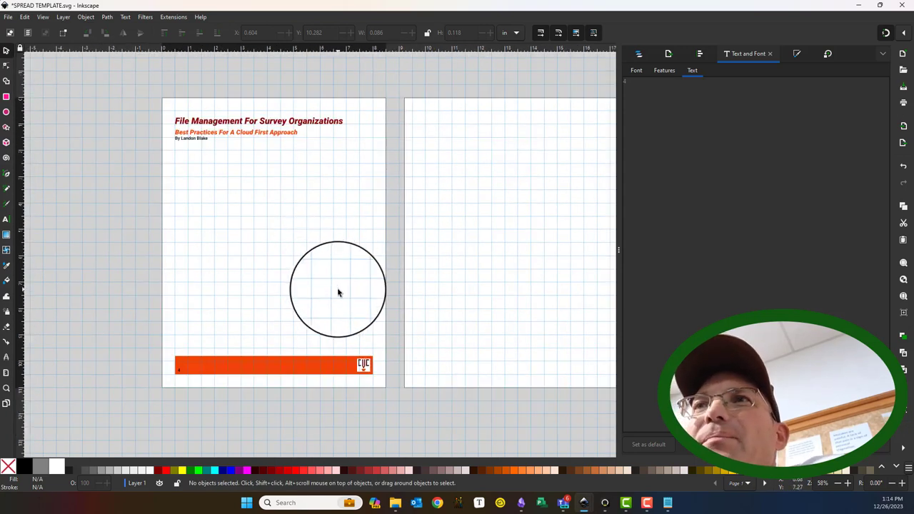
{"action": "scroll", "coordinate": [350, 297], "scroll_direction": "up", "scroll_amount": 1}
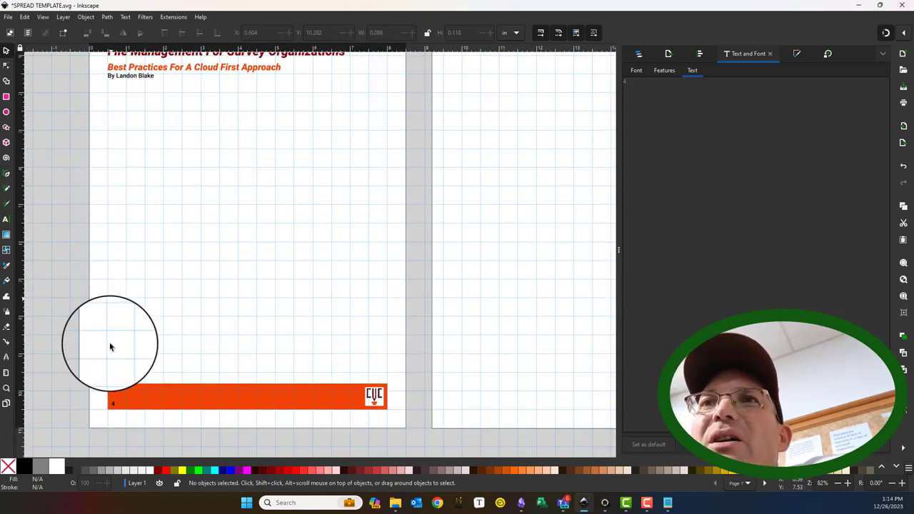
Step: Duplicate the byline to the upper right and retype it as 'Category: Featured Article'
{"action": "scroll", "coordinate": [351, 306], "scroll_direction": "down", "scroll_amount": 1}
{"action": "scroll", "coordinate": [351, 307], "scroll_direction": "up", "scroll_amount": 5}
{"action": "scroll", "coordinate": [290, 214], "scroll_direction": "down", "scroll_amount": 4}
{"action": "scroll", "coordinate": [278, 194], "scroll_direction": "down", "scroll_amount": 1}
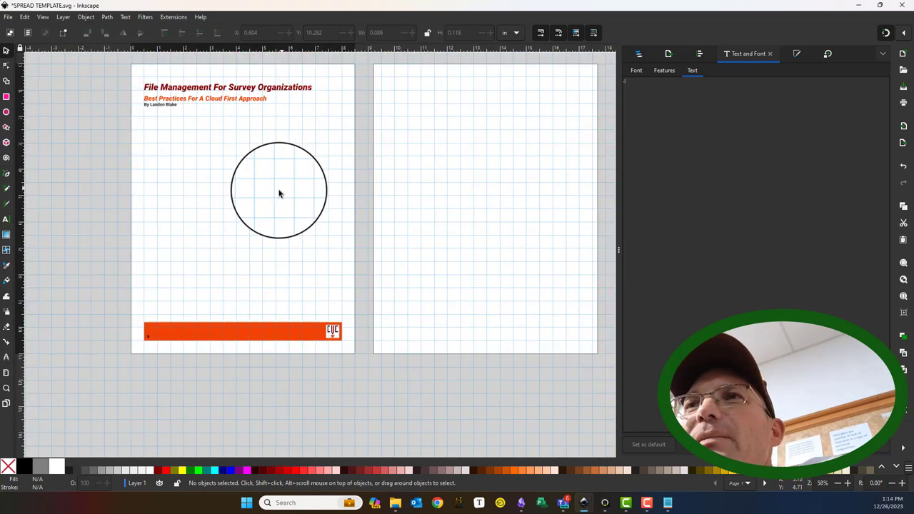
{"action": "scroll", "coordinate": [175, 92], "scroll_direction": "up", "scroll_amount": 2}
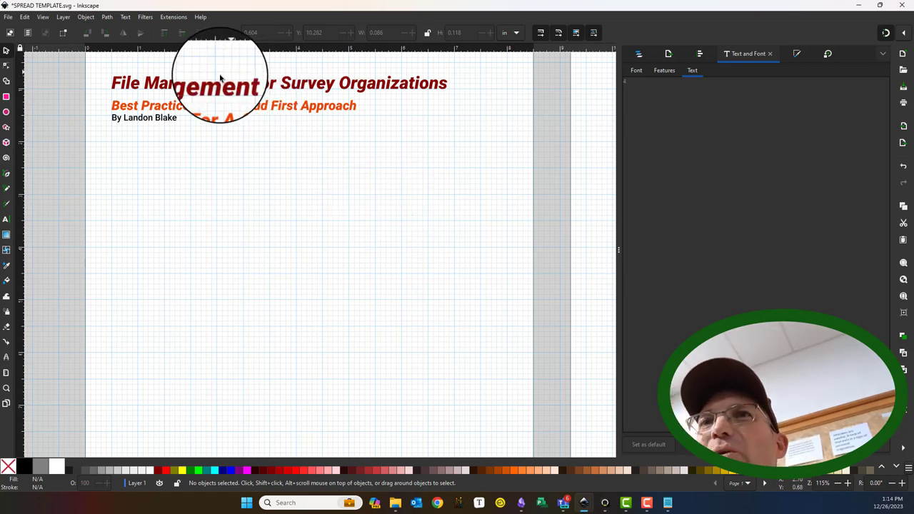
{"action": "left_click", "coordinate": [150, 120]}
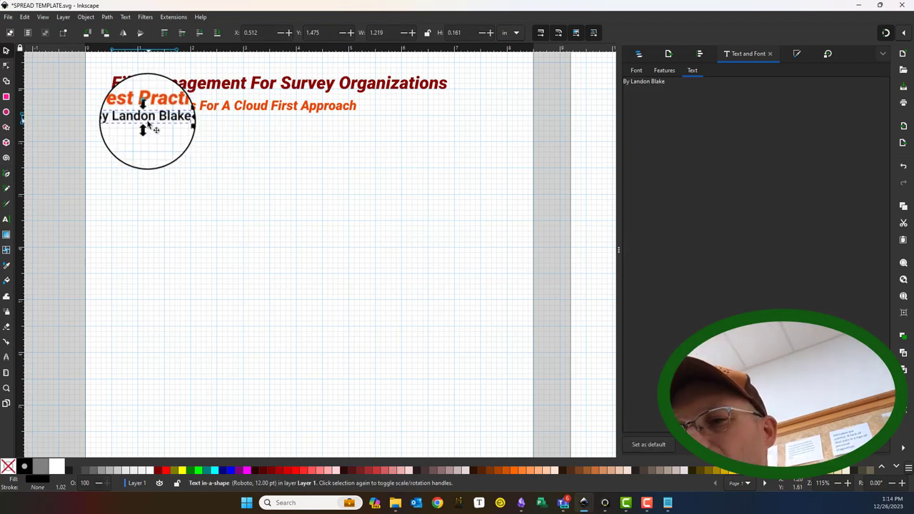
{"action": "left_click_drag", "start_coordinate": [146, 128], "coordinate": [364, 149]}
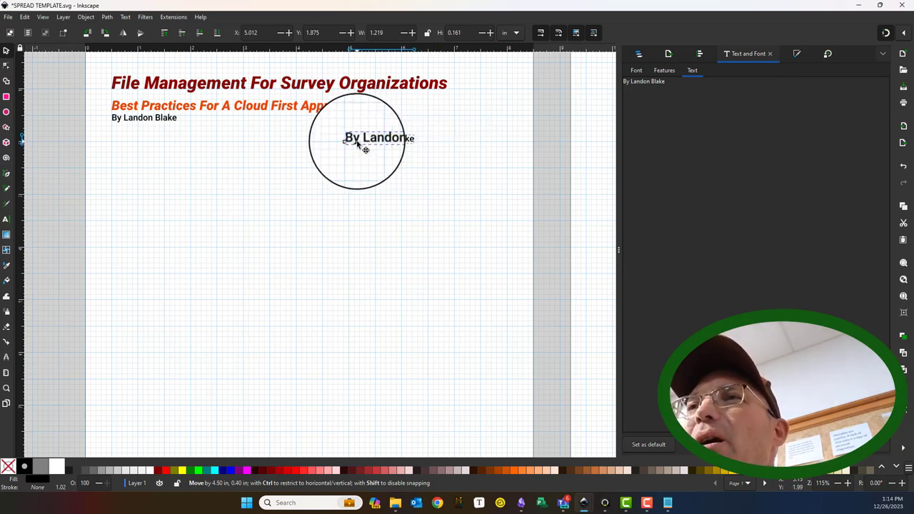
{"action": "left_click_drag", "start_coordinate": [358, 143], "coordinate": [394, 143]}
{"action": "triple_click", "coordinate": [642, 102]}
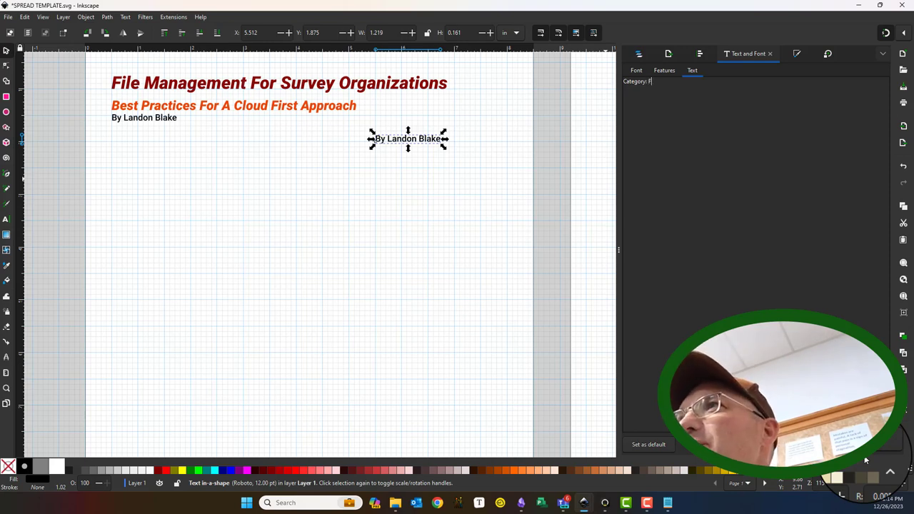
{"action": "type", "text": "eatured Article"}
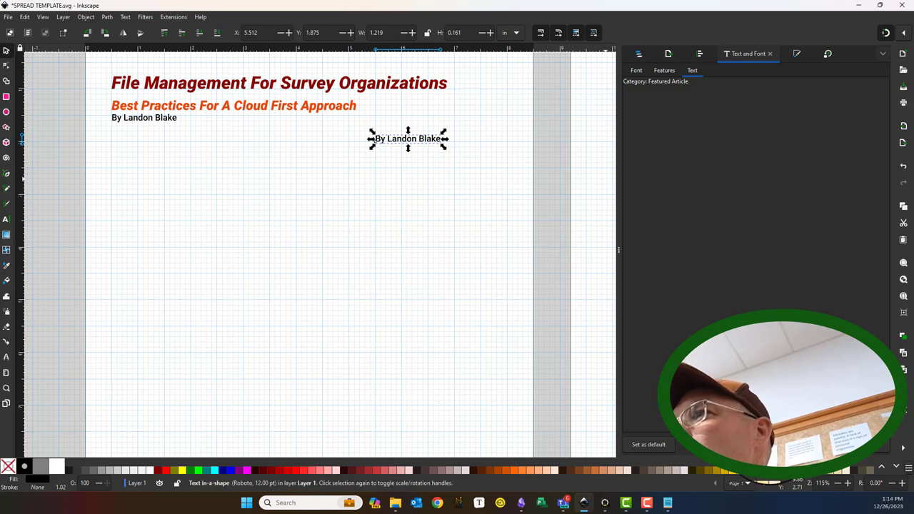
{"action": "left_click", "coordinate": [867, 444]}
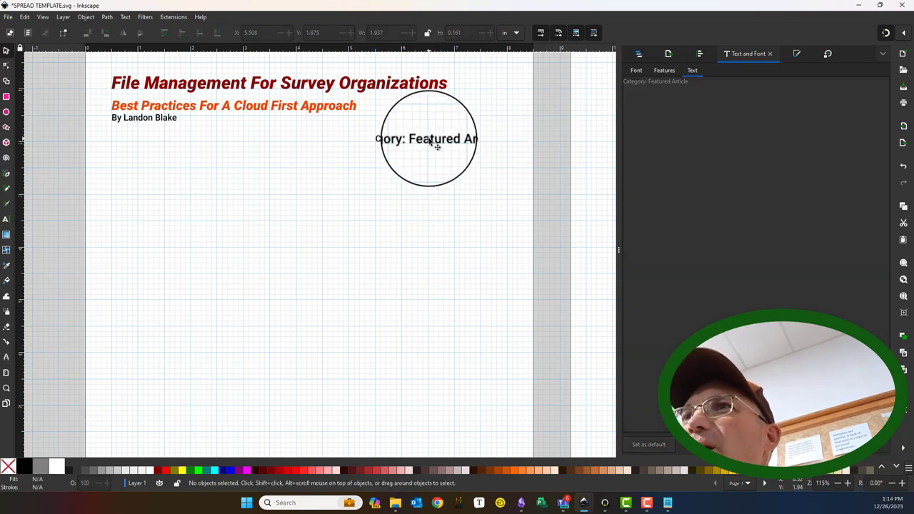
Step: Move a copy of the Category line below it and select its wording for replacement
{"action": "left_click_drag", "start_coordinate": [400, 142], "coordinate": [383, 159]}
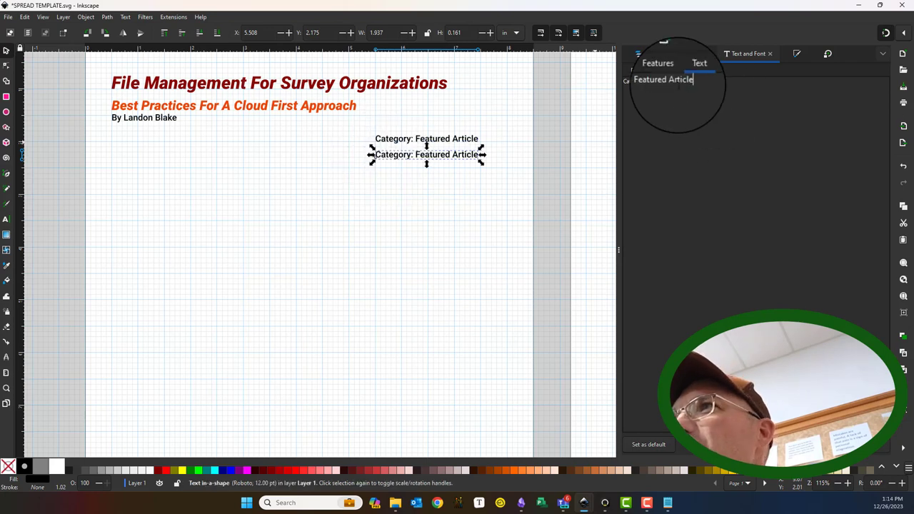
{"action": "triple_click", "coordinate": [668, 82]}
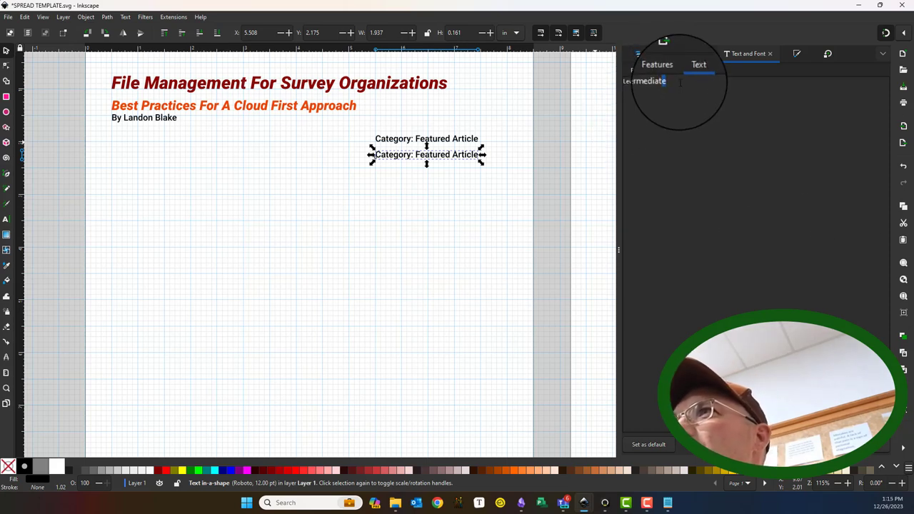
{"action": "left_click_drag", "start_coordinate": [681, 83], "coordinate": [647, 82]}
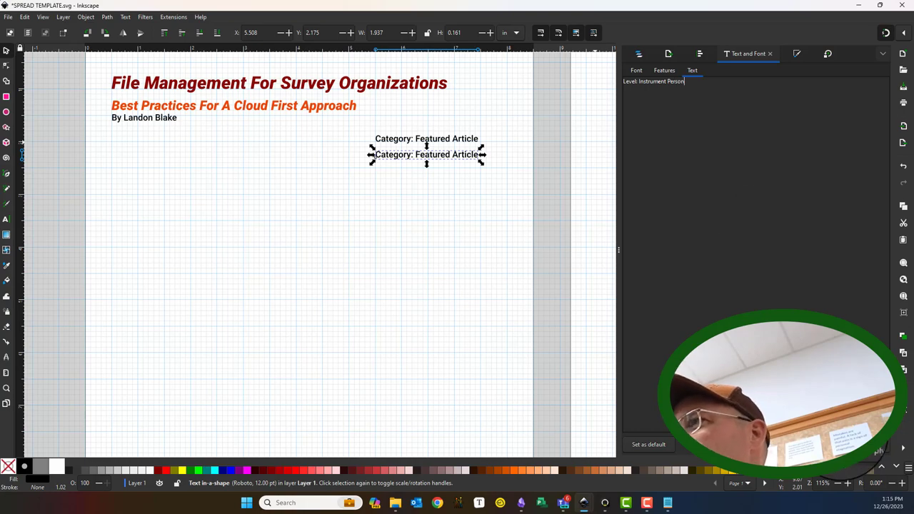
Step: Apply the 'Level: Instrument Person' wording to the second line
{"action": "left_click", "coordinate": [871, 444]}
{"action": "left_click", "coordinate": [402, 189]}
{"action": "scroll", "coordinate": [364, 271], "scroll_direction": "down", "scroll_amount": 2}
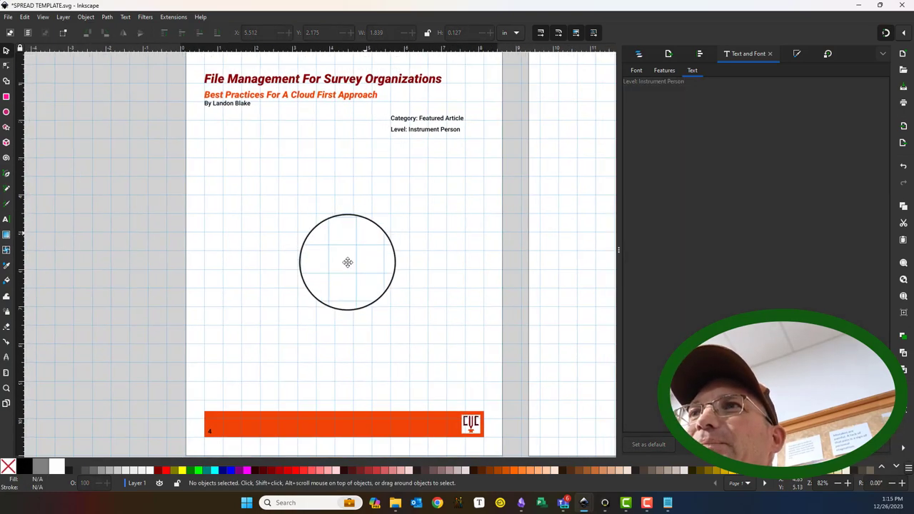
{"action": "scroll", "coordinate": [429, 155], "scroll_direction": "up", "scroll_amount": 4}
{"action": "left_click_drag", "start_coordinate": [344, 265], "coordinate": [319, 177]}
{"action": "left_click", "coordinate": [336, 204]}
{"action": "scroll", "coordinate": [267, 208], "scroll_direction": "left", "scroll_amount": 1}
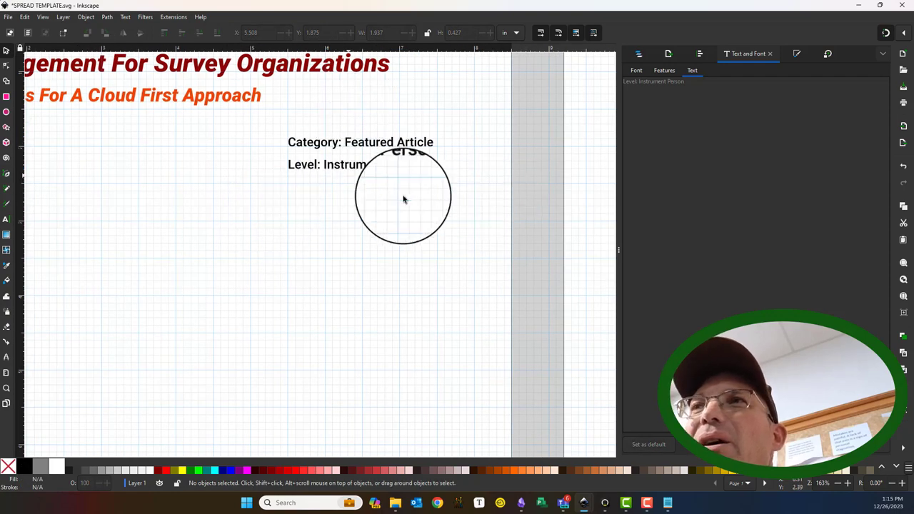
{"action": "scroll", "coordinate": [452, 196], "scroll_direction": "down", "scroll_amount": 2}
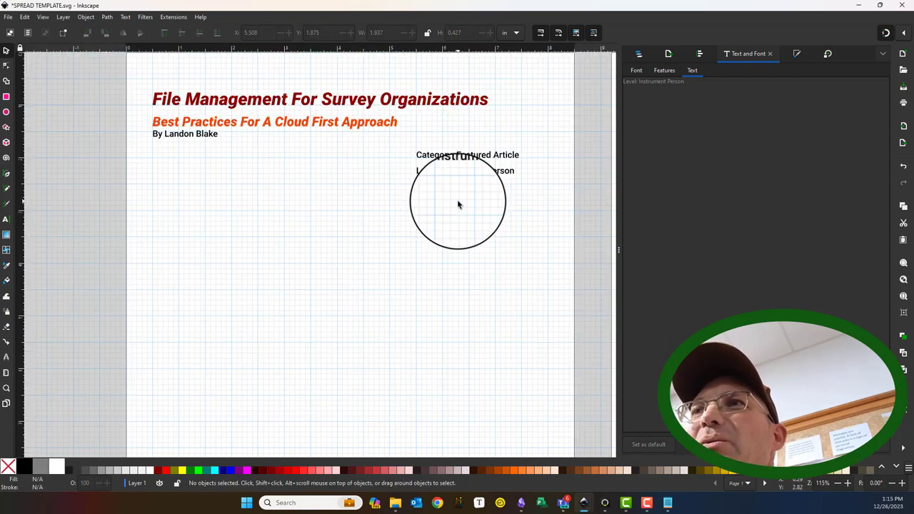
{"action": "left_click_drag", "start_coordinate": [458, 205], "coordinate": [443, 153]}
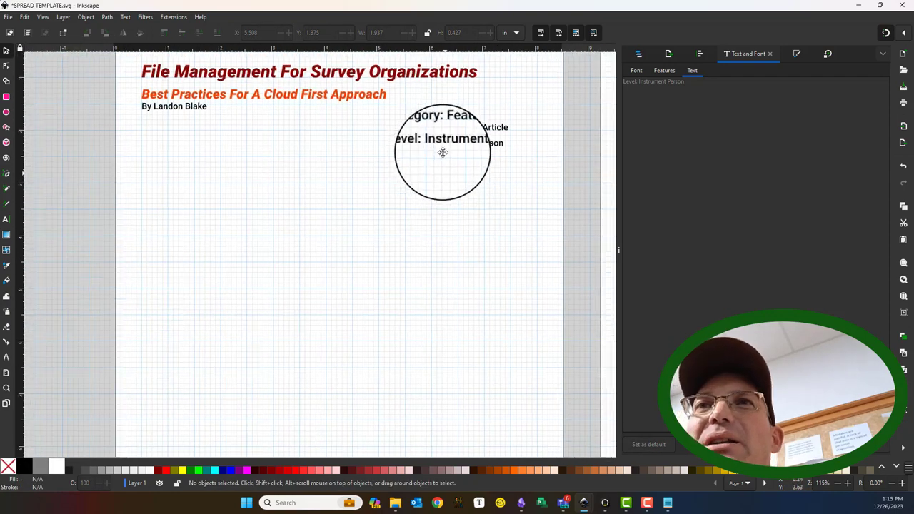
Step: Draw a tall box in the left column down to just above the footer, filled 7.5% gray
{"action": "left_click", "coordinate": [6, 96]}
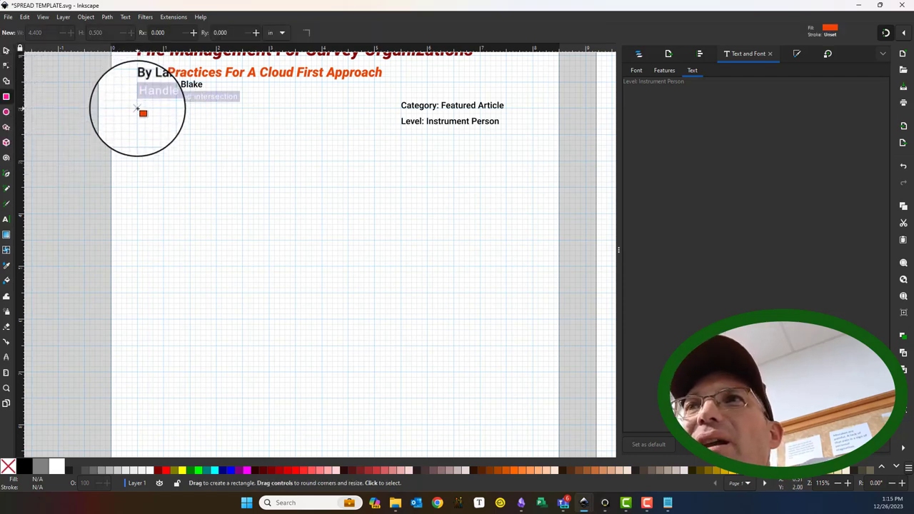
{"action": "left_click_drag", "start_coordinate": [138, 109], "coordinate": [392, 443]}
{"action": "scroll", "coordinate": [378, 236], "scroll_direction": "down", "scroll_amount": 5}
{"action": "left_click", "coordinate": [6, 50]}
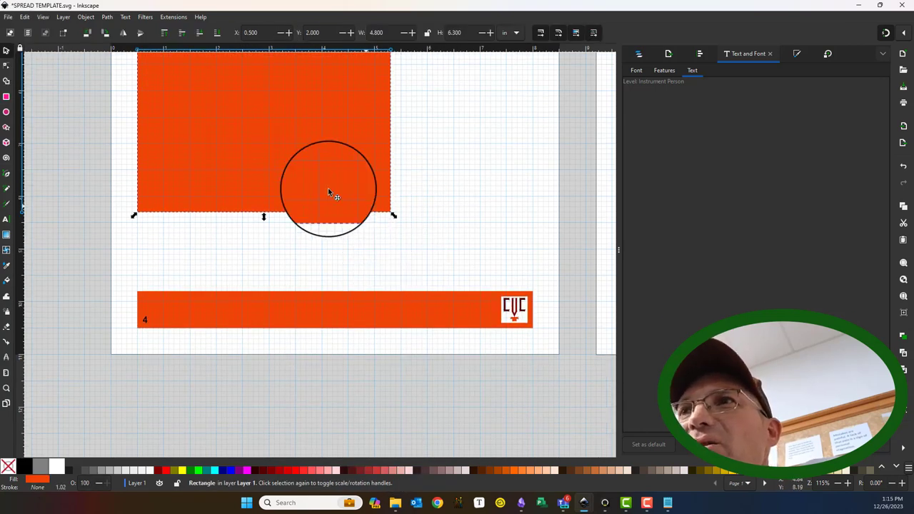
{"action": "left_click_drag", "start_coordinate": [265, 217], "coordinate": [263, 284]}
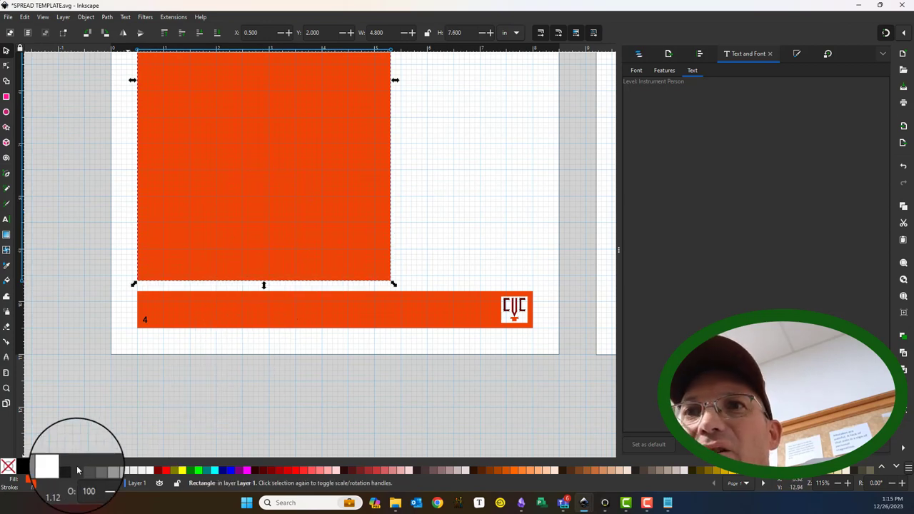
{"action": "left_click", "coordinate": [131, 472]}
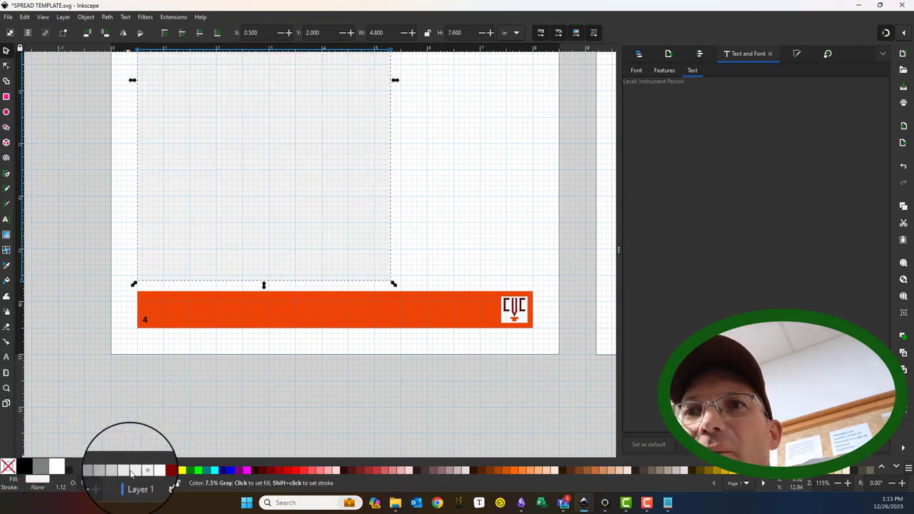
{"action": "left_click", "coordinate": [538, 249]}
{"action": "scroll", "coordinate": [538, 250], "scroll_direction": "up", "scroll_amount": 5}
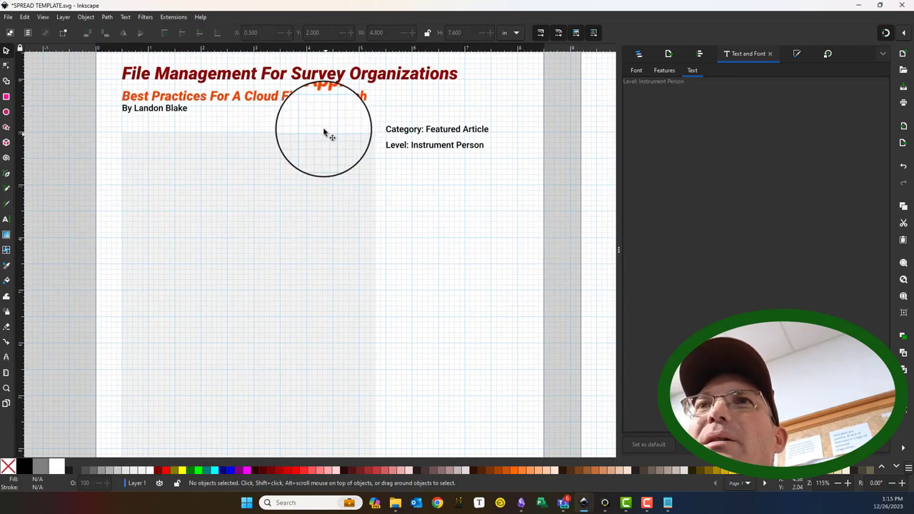
{"action": "left_click", "coordinate": [269, 137]}
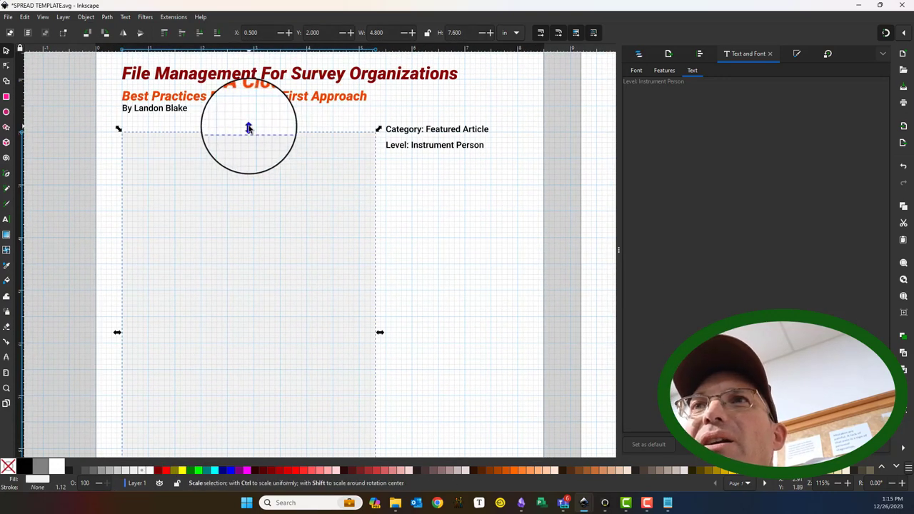
{"action": "left_click_drag", "start_coordinate": [248, 127], "coordinate": [250, 118]}
{"action": "left_click", "coordinate": [567, 178]}
Step: Draw a 2.600 in wide box around the Category and Level lines and lower it behind them
{"action": "scroll", "coordinate": [474, 152], "scroll_direction": "up", "scroll_amount": 2, "text": "ctrl"}
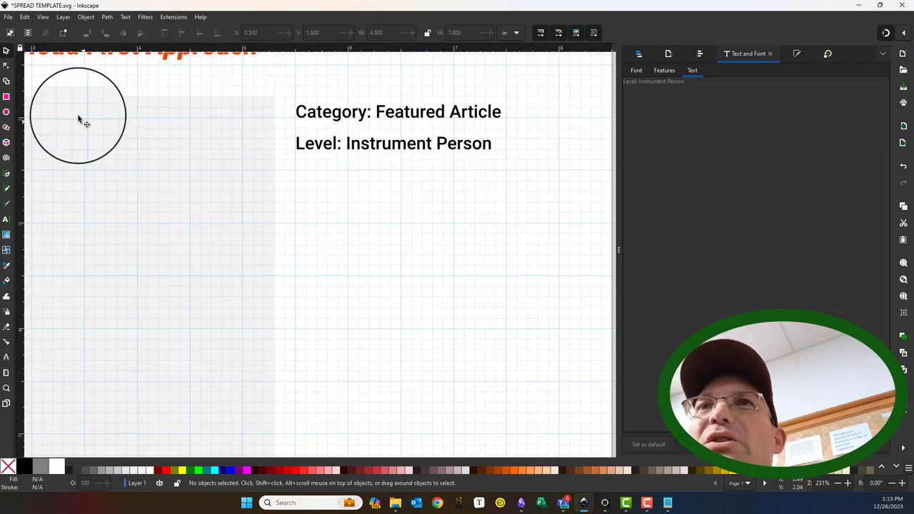
{"action": "left_click", "coordinate": [6, 97]}
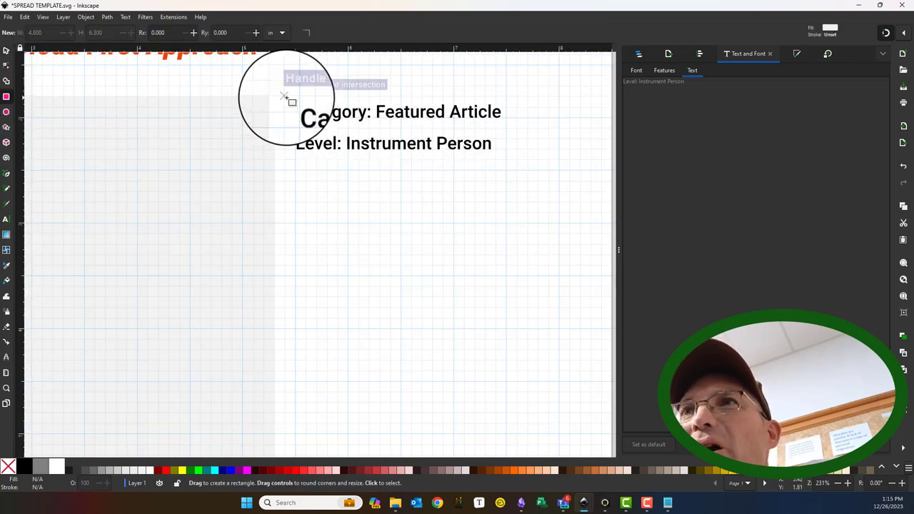
{"action": "left_click_drag", "start_coordinate": [285, 95], "coordinate": [591, 255]}
{"action": "scroll", "coordinate": [592, 255], "scroll_direction": "right", "scroll_amount": 4}
{"action": "left_click", "coordinate": [6, 50]}
{"action": "left_click_drag", "start_coordinate": [467, 173], "coordinate": [437, 171]}
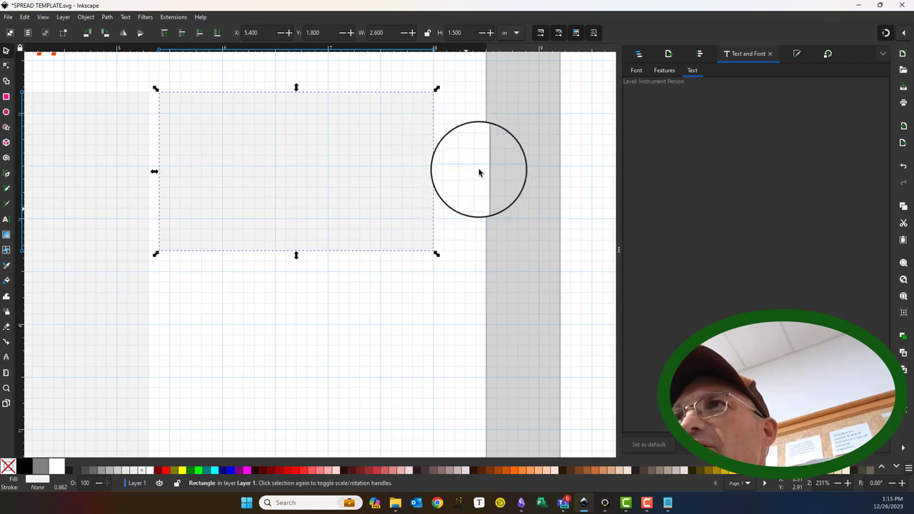
{"action": "left_click", "coordinate": [217, 36]}
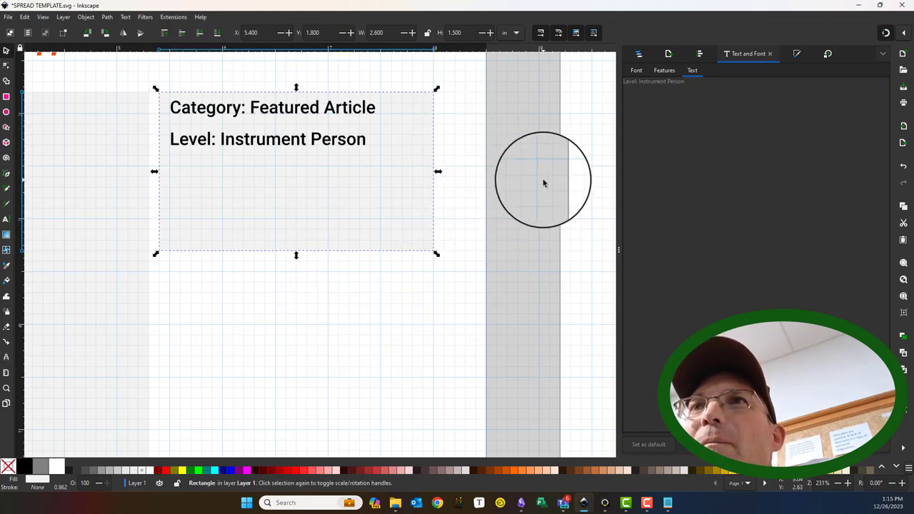
Step: Recolour the Category and Level lines red with fill R 140, G 3
{"action": "left_click", "coordinate": [218, 140]}
{"action": "left_click", "coordinate": [232, 111], "text": "shift"}
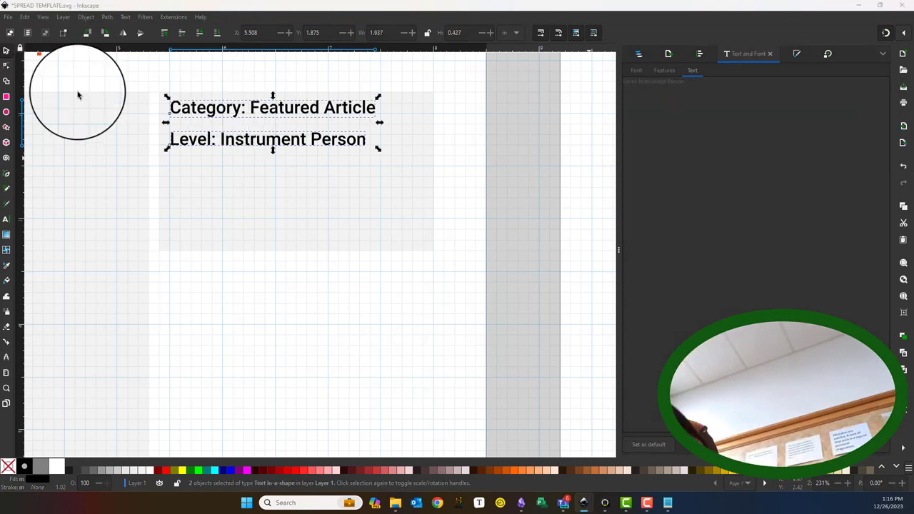
{"action": "scroll", "coordinate": [345, 276], "scroll_direction": "up", "scroll_amount": 1, "text": "ctrl"}
{"action": "left_click", "coordinate": [281, 142]}
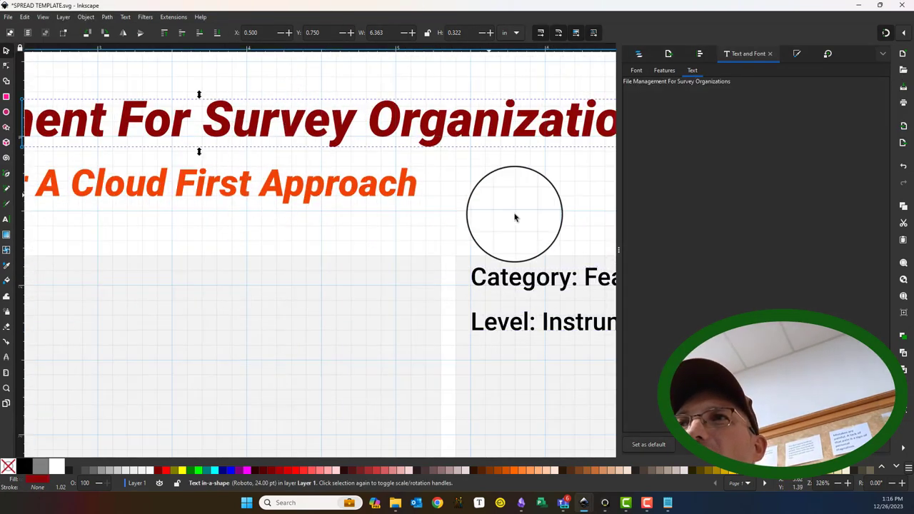
{"action": "left_click_drag", "start_coordinate": [517, 219], "coordinate": [384, 177]}
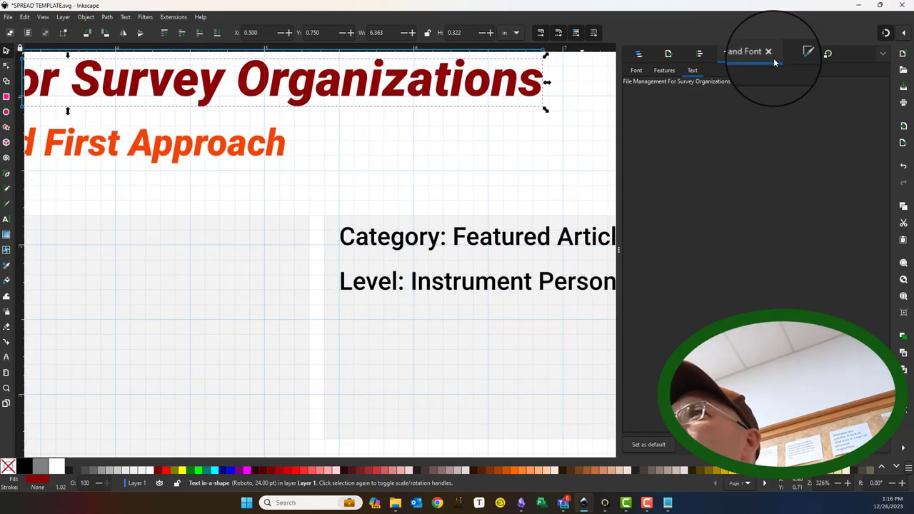
{"action": "left_click", "coordinate": [798, 54]}
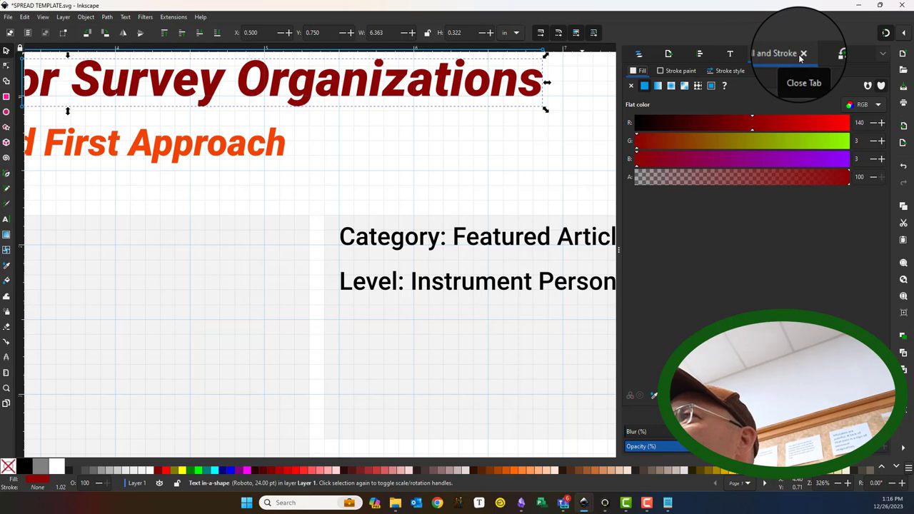
{"action": "left_click", "coordinate": [475, 246]}
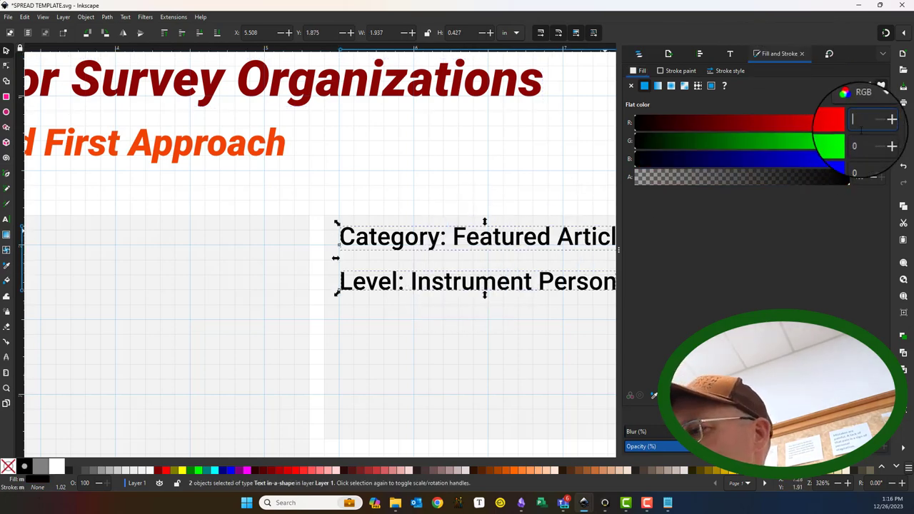
{"action": "left_click", "coordinate": [861, 131]}
{"action": "type", "text": "140"}
{"action": "key", "text": "Tab"}
{"action": "type", "text": "3"}
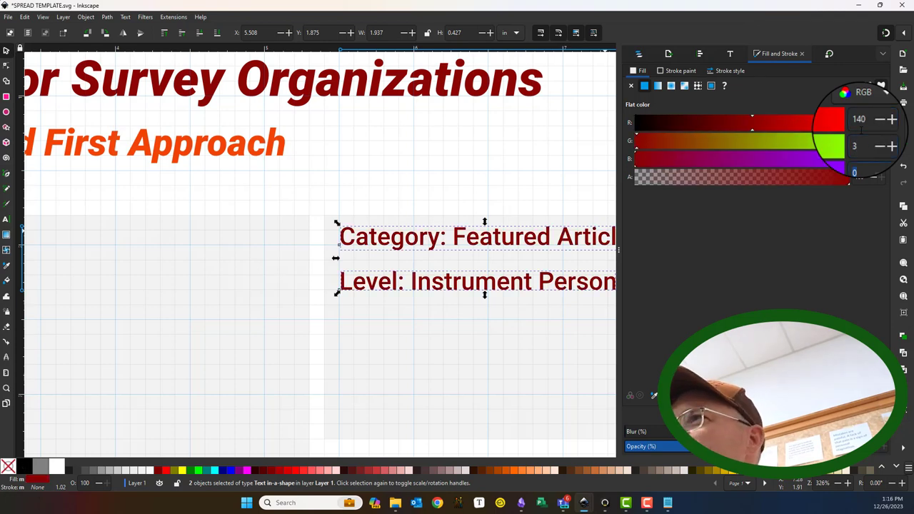
{"action": "left_click", "coordinate": [467, 171]}
Step: Check the red labels against the gray box behind them, then clear the selection
{"action": "scroll", "coordinate": [472, 286], "scroll_direction": "down", "scroll_amount": 3}
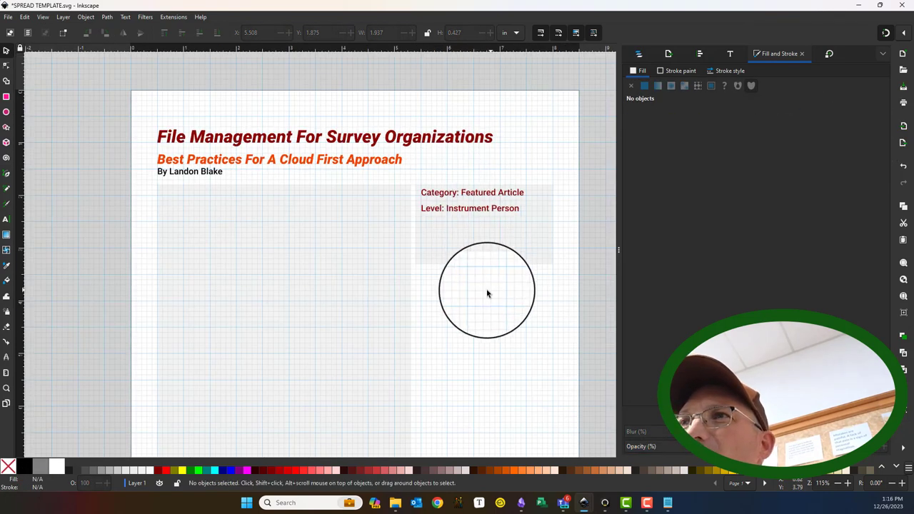
{"action": "left_click", "coordinate": [453, 235]}
{"action": "scroll", "coordinate": [457, 217], "scroll_direction": "up", "scroll_amount": 1}
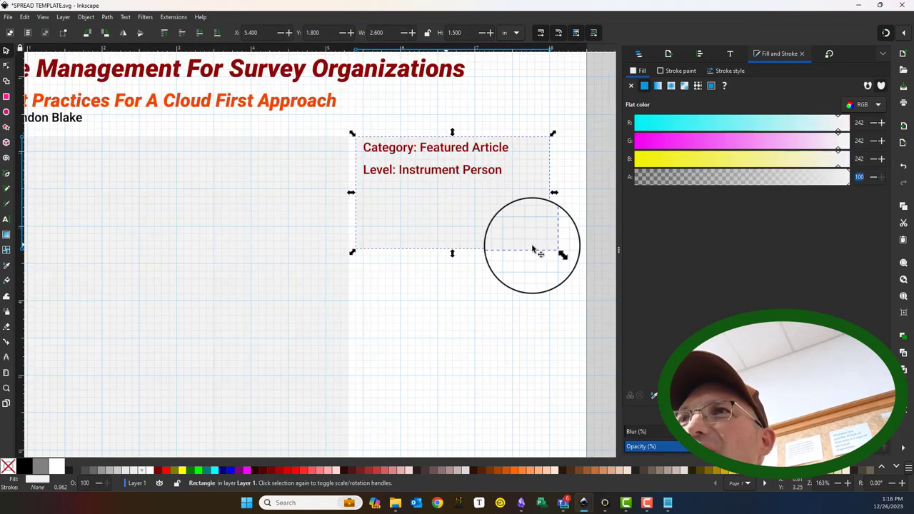
{"action": "left_click", "coordinate": [450, 149]}
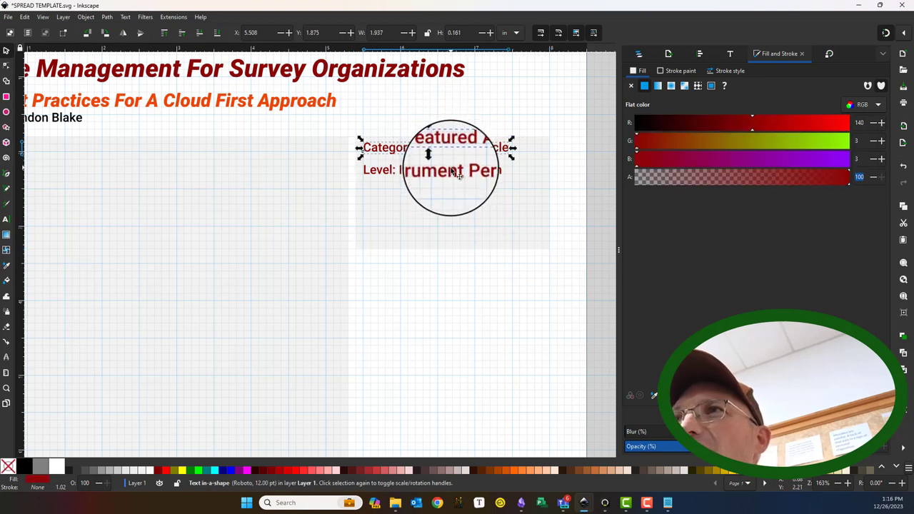
{"action": "left_click", "coordinate": [426, 267]}
{"action": "scroll", "coordinate": [499, 236], "scroll_direction": "up", "scroll_amount": 1}
{"action": "scroll", "coordinate": [500, 235], "scroll_direction": "left", "scroll_amount": 2}
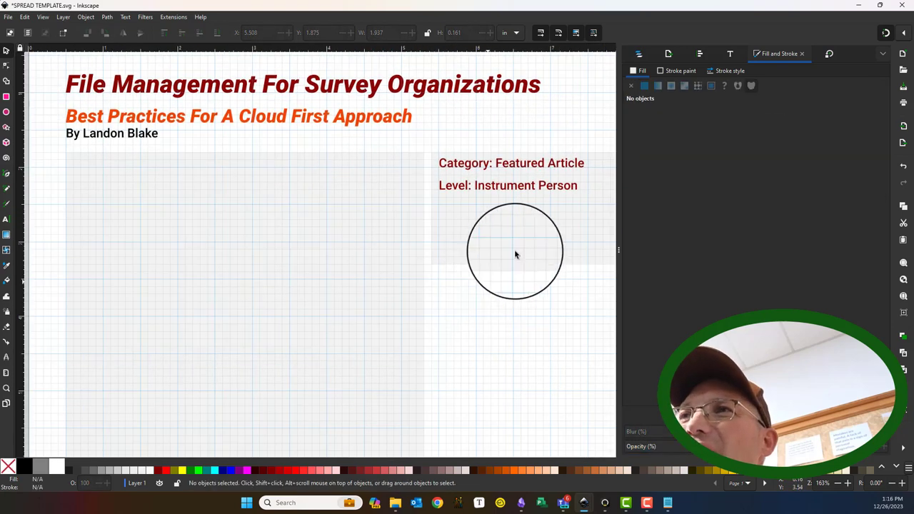
{"action": "scroll", "coordinate": [518, 340], "scroll_direction": "down", "scroll_amount": 1}
{"action": "scroll", "coordinate": [514, 297], "scroll_direction": "down", "scroll_amount": 2}
{"action": "scroll", "coordinate": [505, 316], "scroll_direction": "down", "scroll_amount": 2}
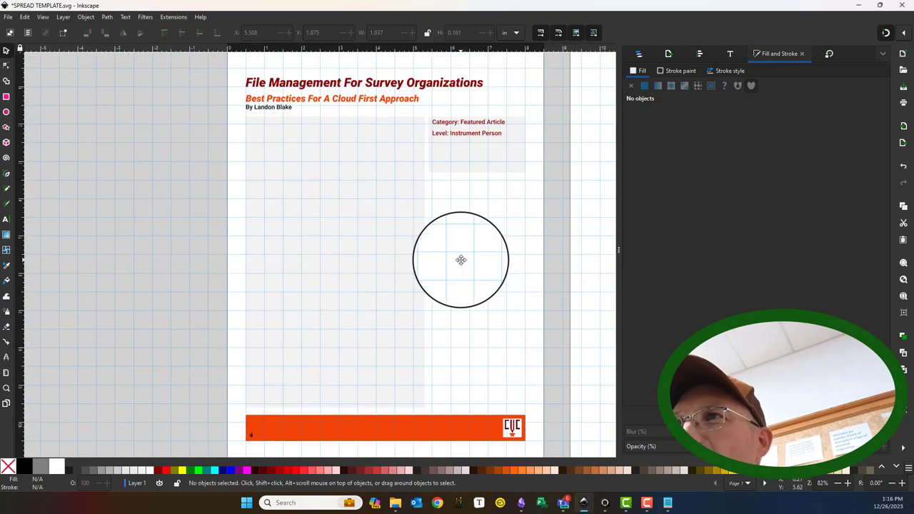
{"action": "left_click", "coordinate": [493, 160]}
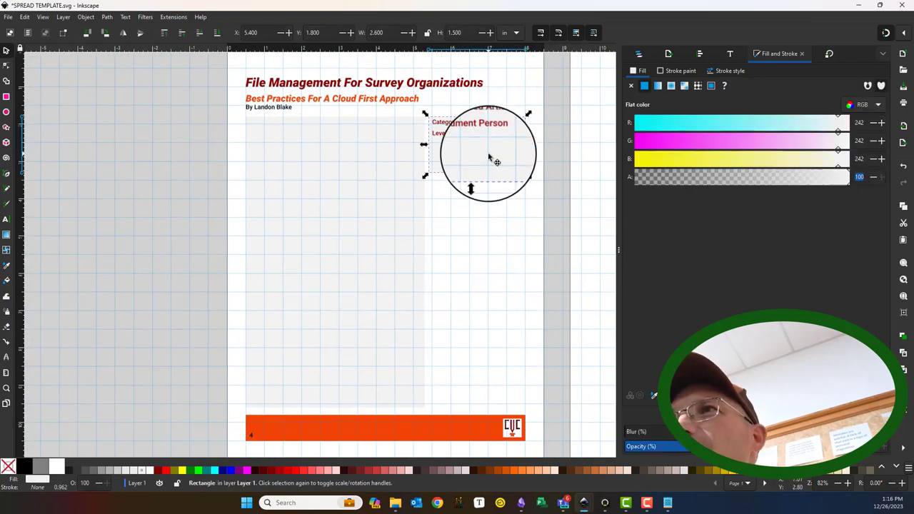
{"action": "left_click", "coordinate": [476, 220]}
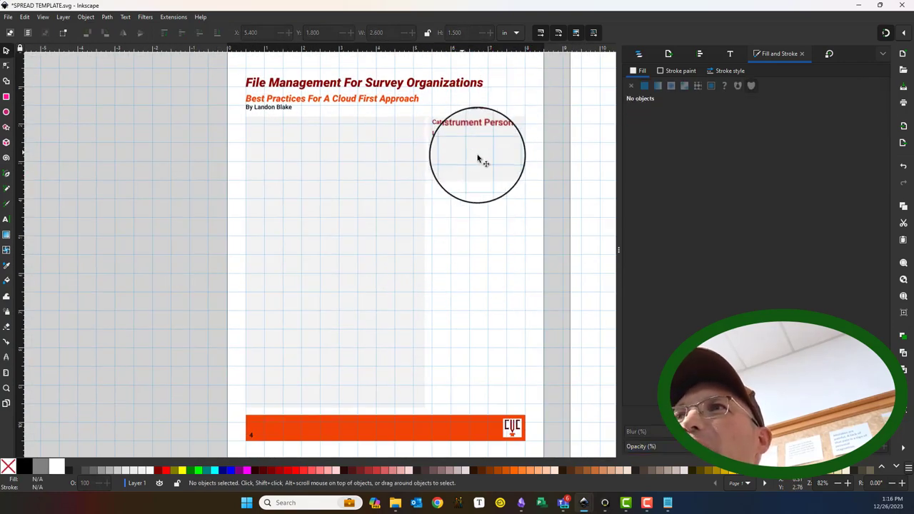
Step: Draw a flowed text frame over the large gray column
{"action": "left_click", "coordinate": [407, 241]}
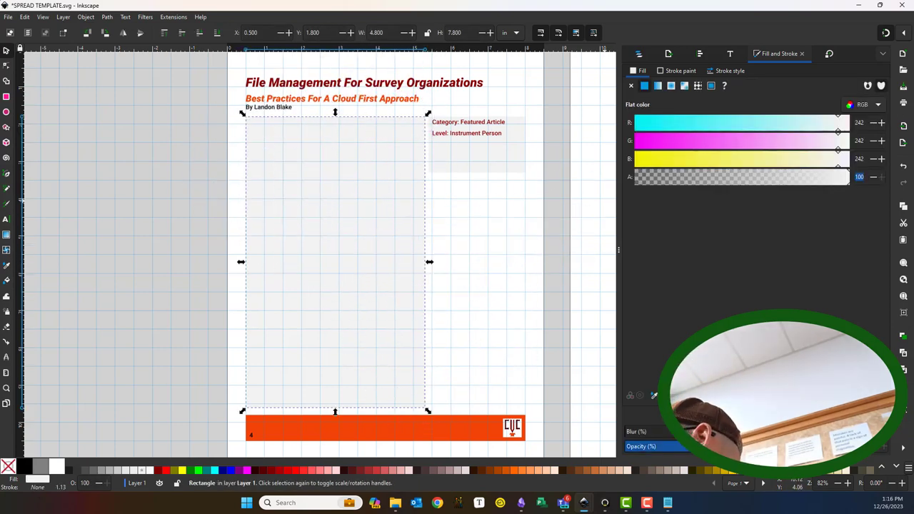
{"action": "left_click", "coordinate": [6, 219]}
{"action": "scroll", "coordinate": [244, 122], "scroll_direction": "up", "scroll_amount": 2}
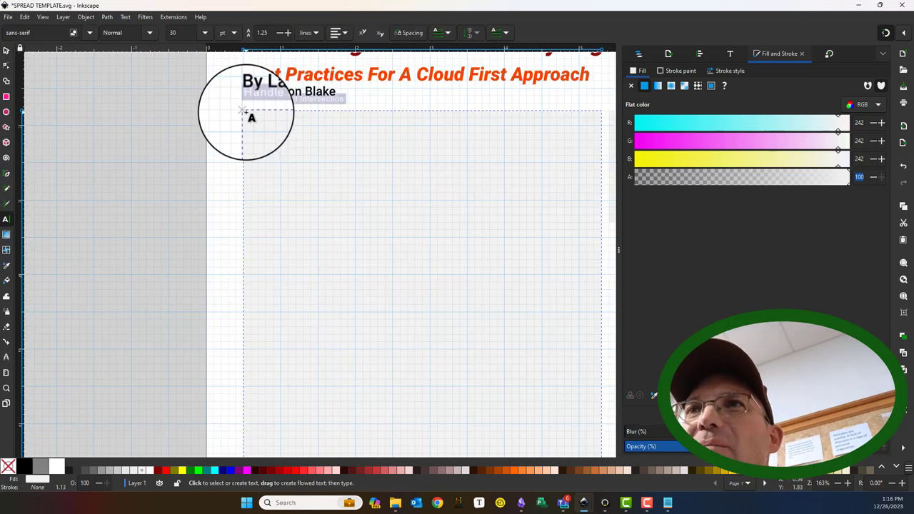
{"action": "left_click_drag", "start_coordinate": [311, 208], "coordinate": [602, 423]}
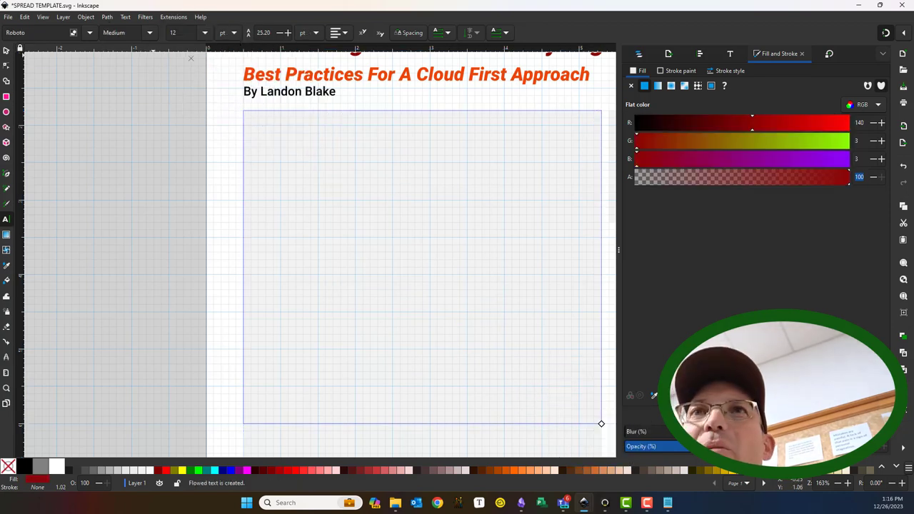
{"action": "left_click", "coordinate": [6, 50]}
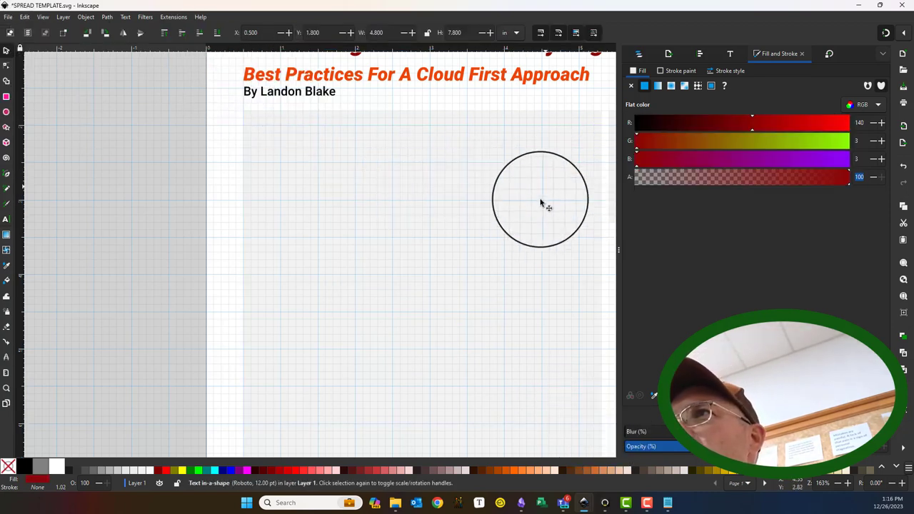
{"action": "left_click", "coordinate": [532, 235]}
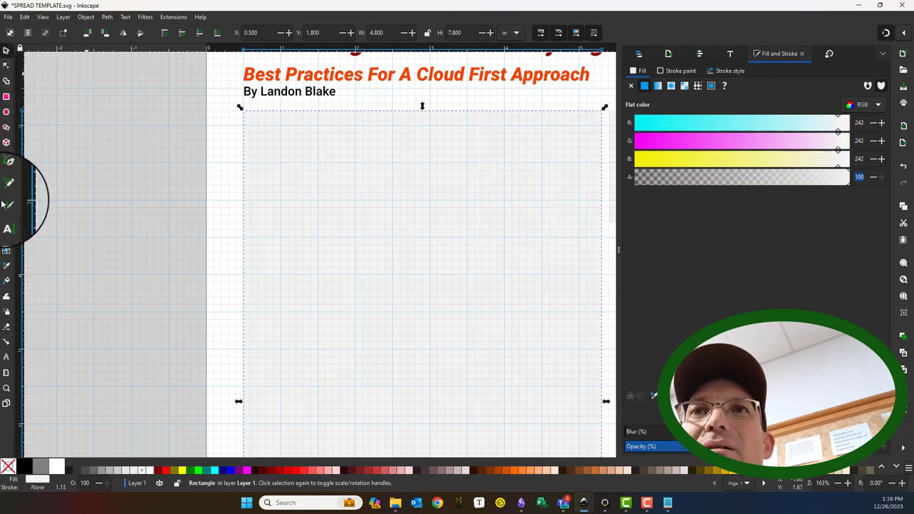
Step: Select the text8 frame in Layers and Objects and add the sample line 'this is some text.'
{"action": "left_click", "coordinate": [639, 54]}
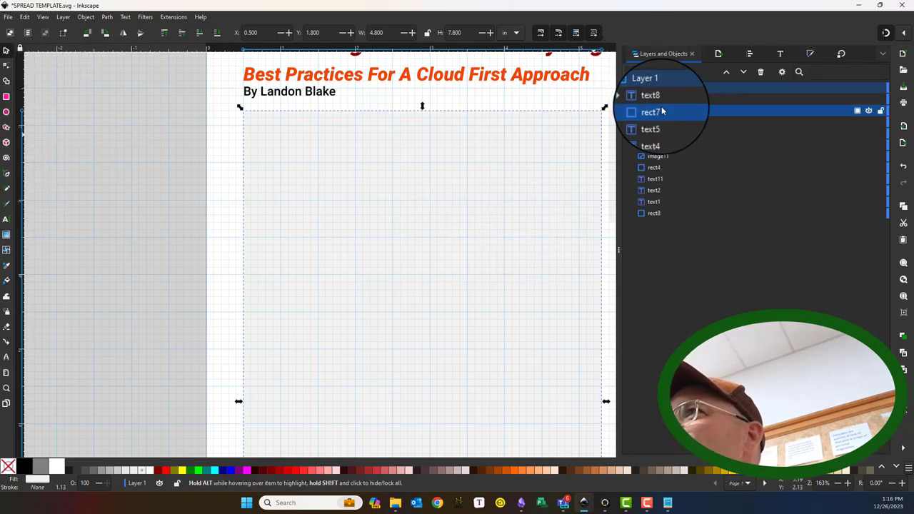
{"action": "left_click", "coordinate": [658, 99]}
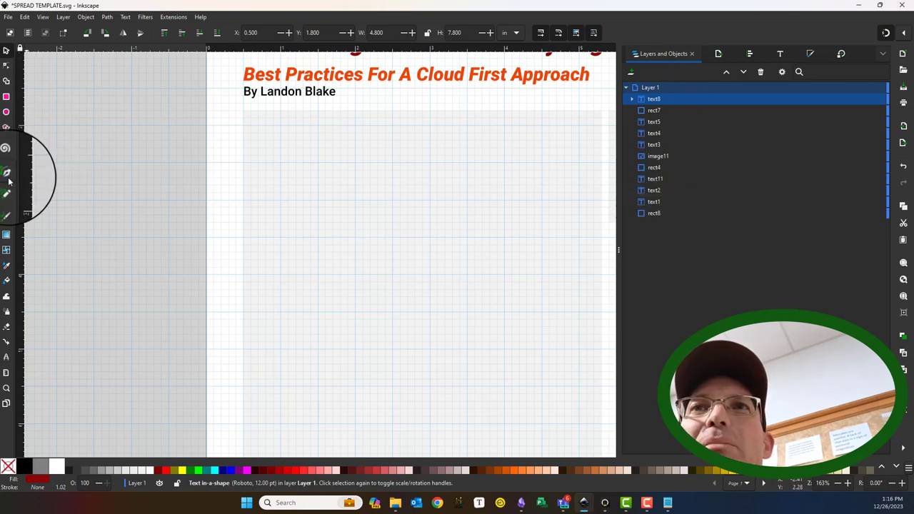
{"action": "left_click", "coordinate": [6, 219]}
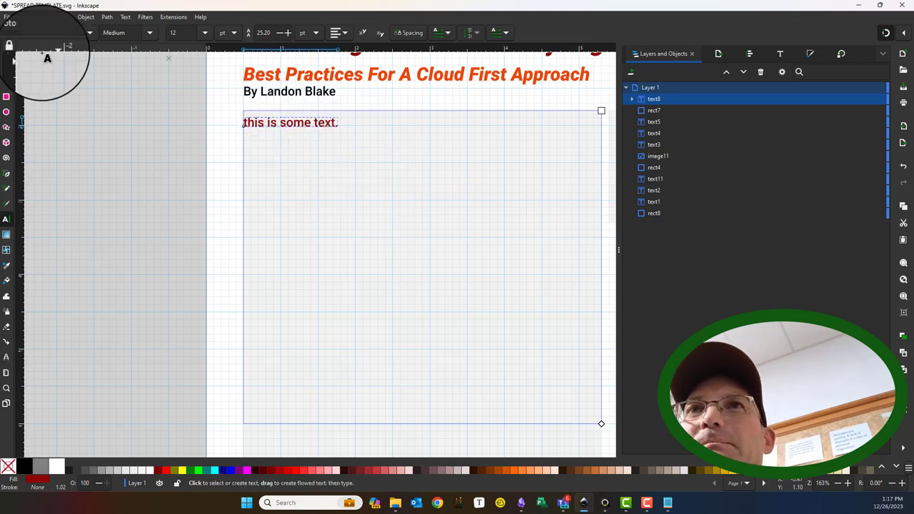
{"action": "left_click", "coordinate": [6, 50]}
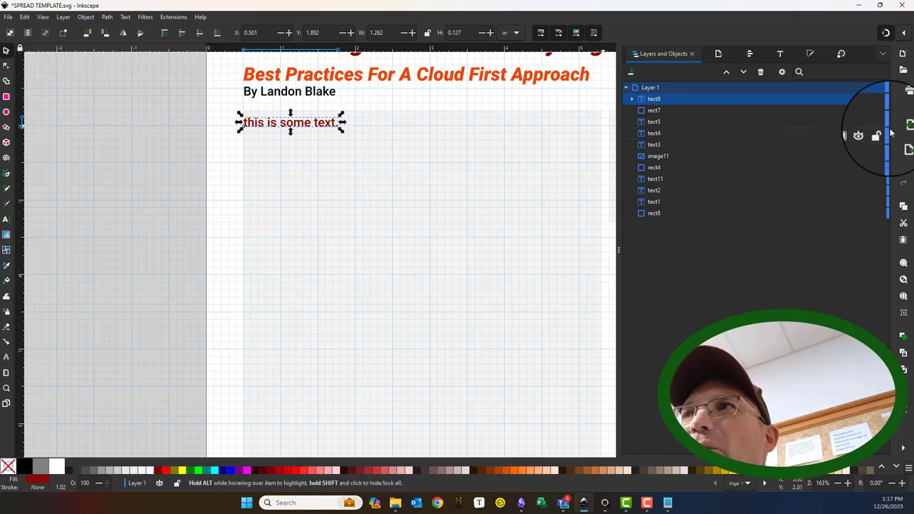
Step: Restyle the sample text to Roboto Light at 12 pt
{"action": "left_click", "coordinate": [779, 54]}
{"action": "left_click", "coordinate": [630, 67]}
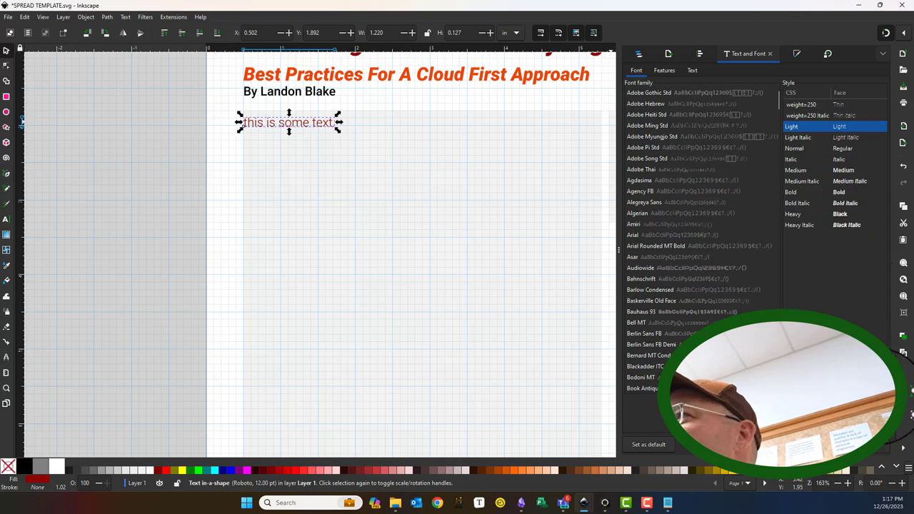
{"action": "left_click", "coordinate": [896, 353]}
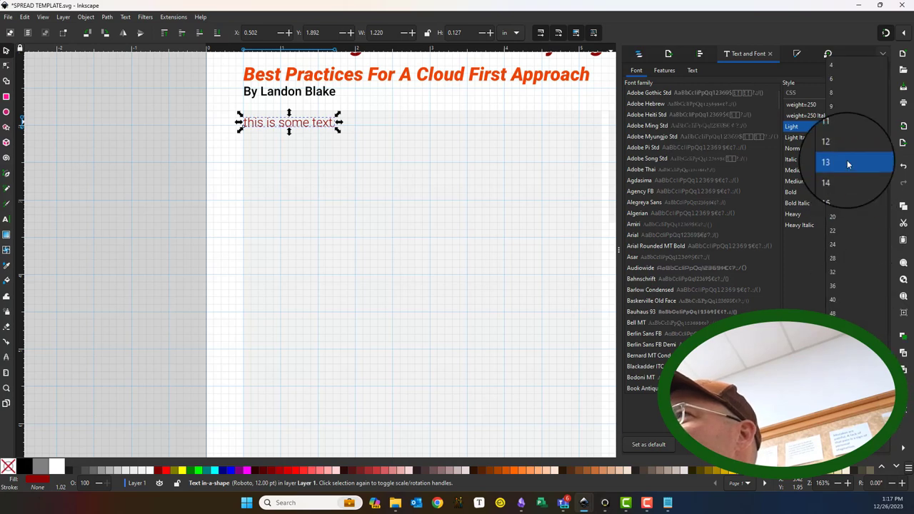
{"action": "left_click", "coordinate": [843, 124]}
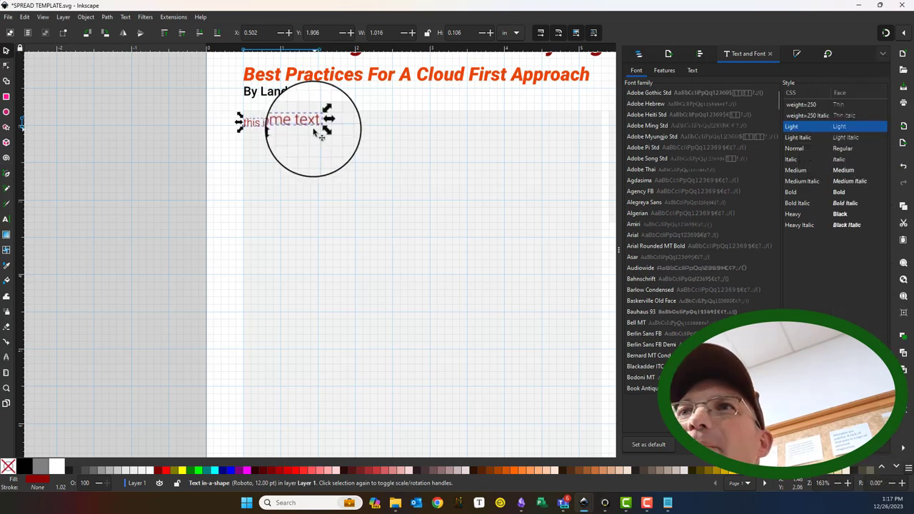
{"action": "scroll", "coordinate": [247, 120], "scroll_direction": "up", "scroll_amount": 2}
{"action": "left_click_drag", "start_coordinate": [247, 122], "coordinate": [249, 121]}
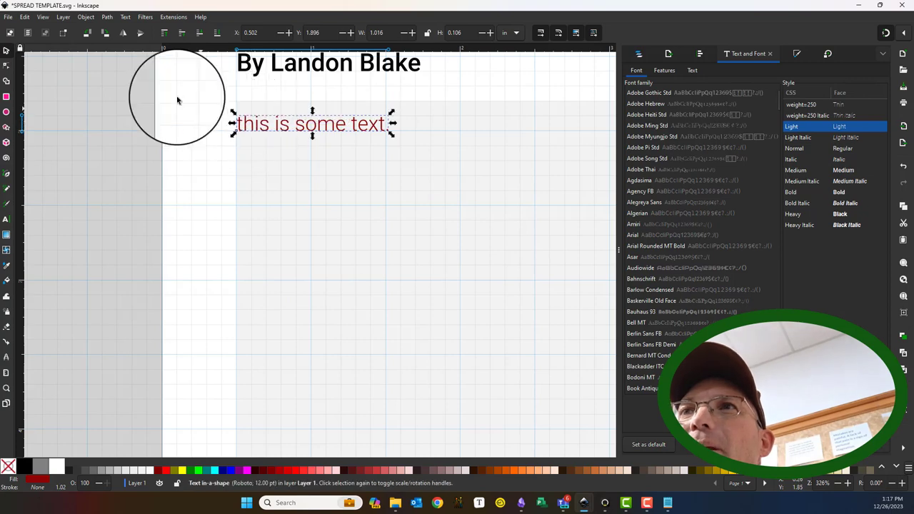
{"action": "left_click", "coordinate": [7, 17]}
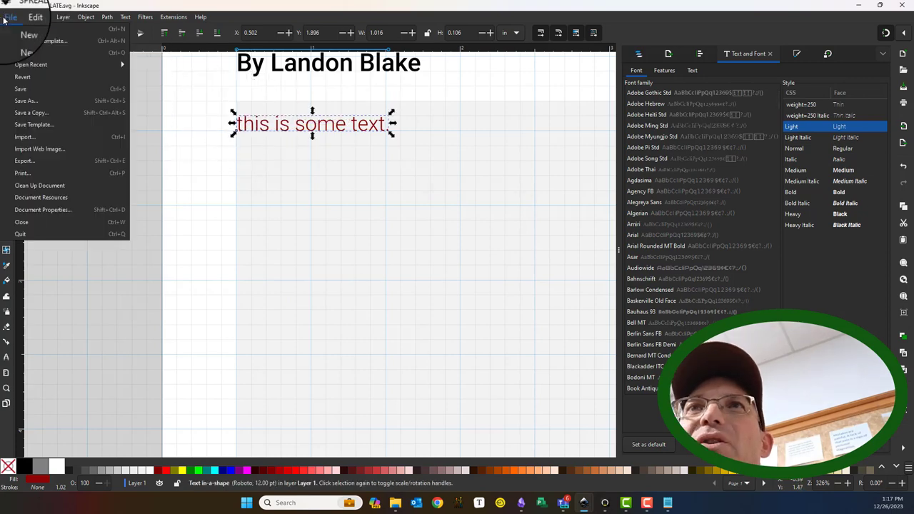
Step: Set the document grid to inches with 0.1 in horizontal and 0.2 in vertical spacing
{"action": "left_click", "coordinate": [36, 209]}
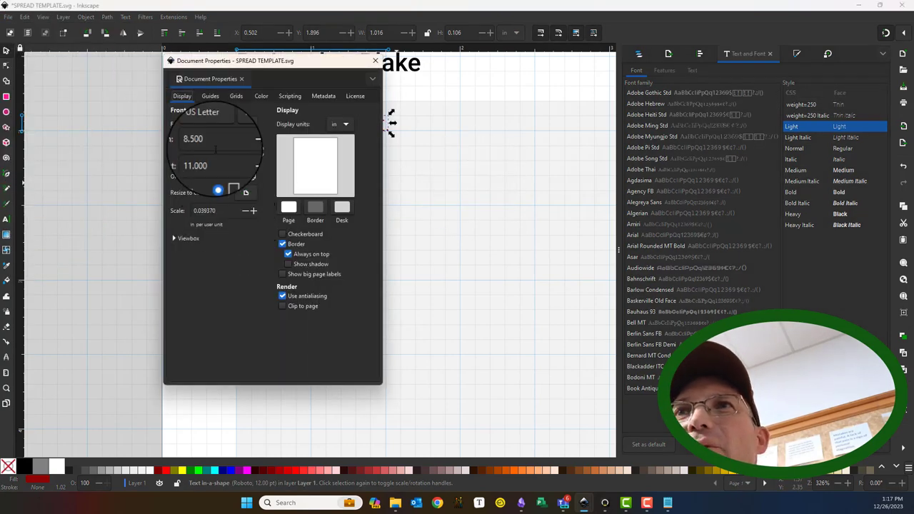
{"action": "left_click", "coordinate": [235, 97]}
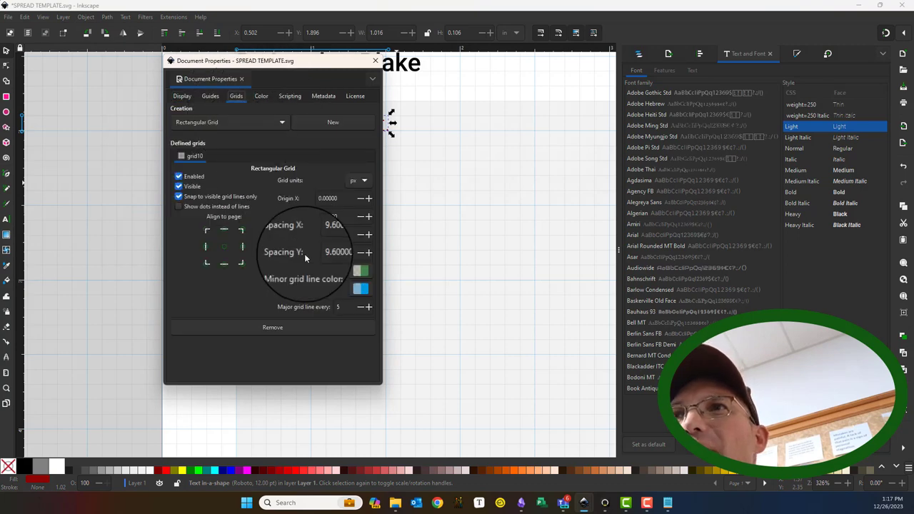
{"action": "left_click", "coordinate": [353, 126]}
{"action": "double_click", "coordinate": [342, 252]}
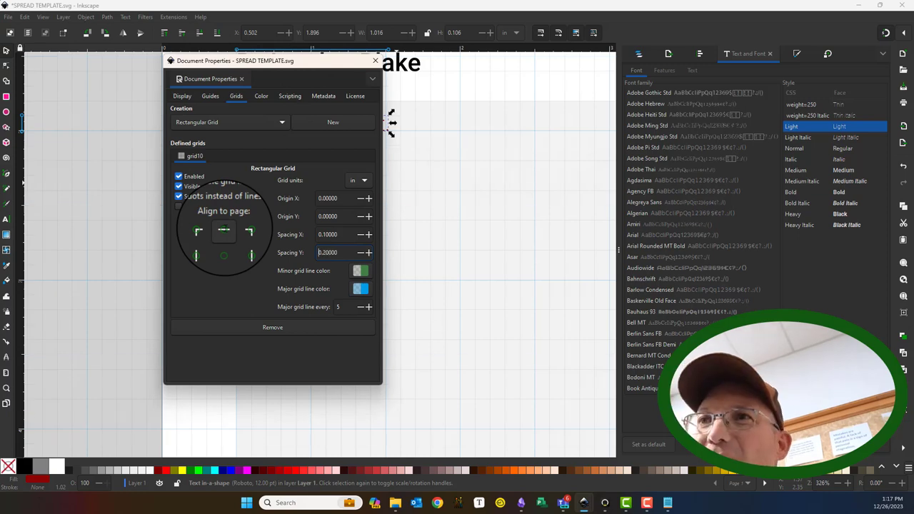
{"action": "left_click", "coordinate": [375, 61]}
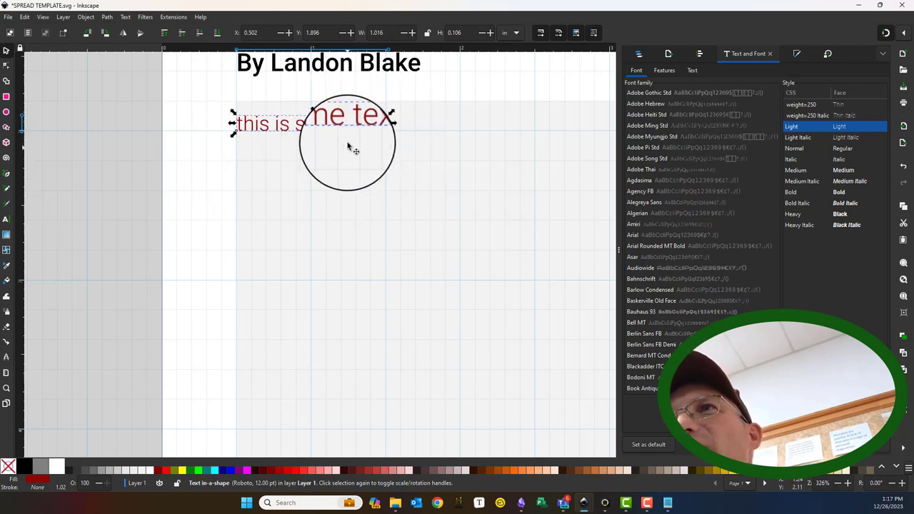
Step: Replace the sample line with the article text, deleting the trailing heading lines, and apply
{"action": "double_click", "coordinate": [294, 125]}
{"action": "left_click", "coordinate": [6, 50]}
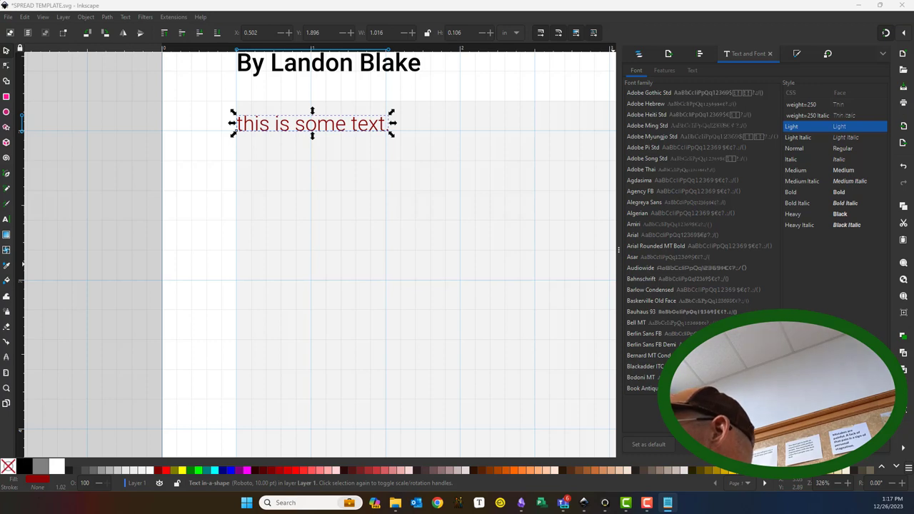
{"action": "left_click", "coordinate": [356, 126]}
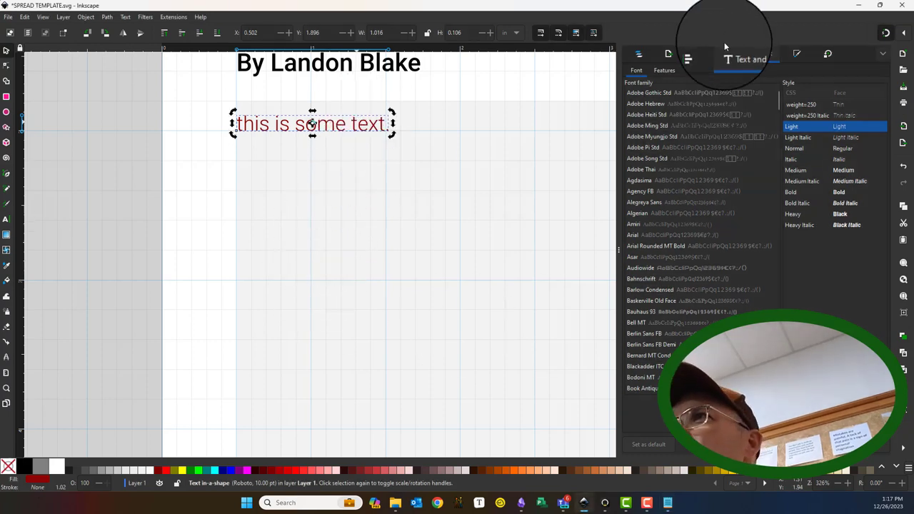
{"action": "left_click", "coordinate": [697, 71]}
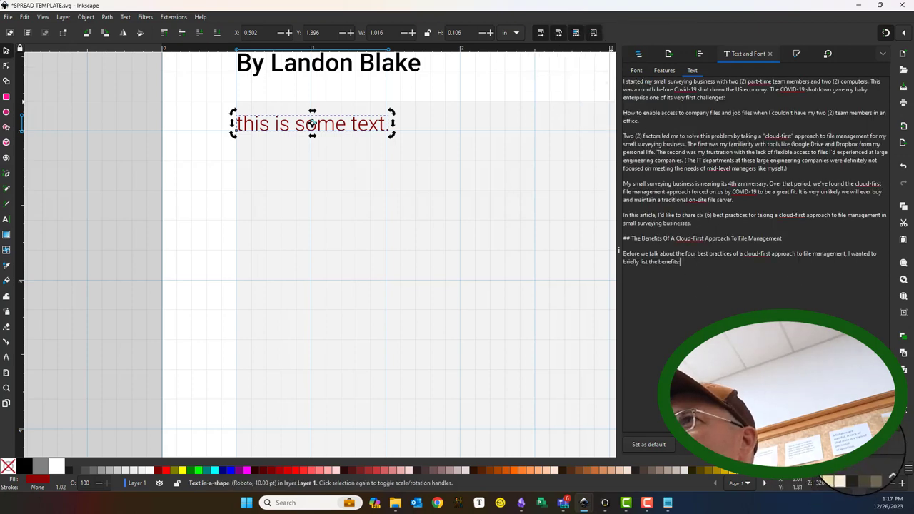
{"action": "left_click_drag", "start_coordinate": [819, 303], "coordinate": [652, 229]}
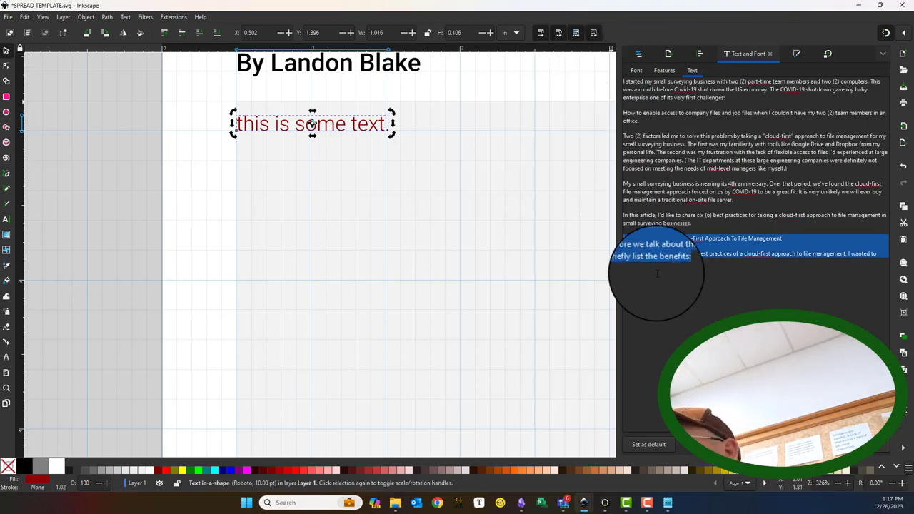
{"action": "key", "text": "BackSpace"}
{"action": "left_click", "coordinate": [870, 444]}
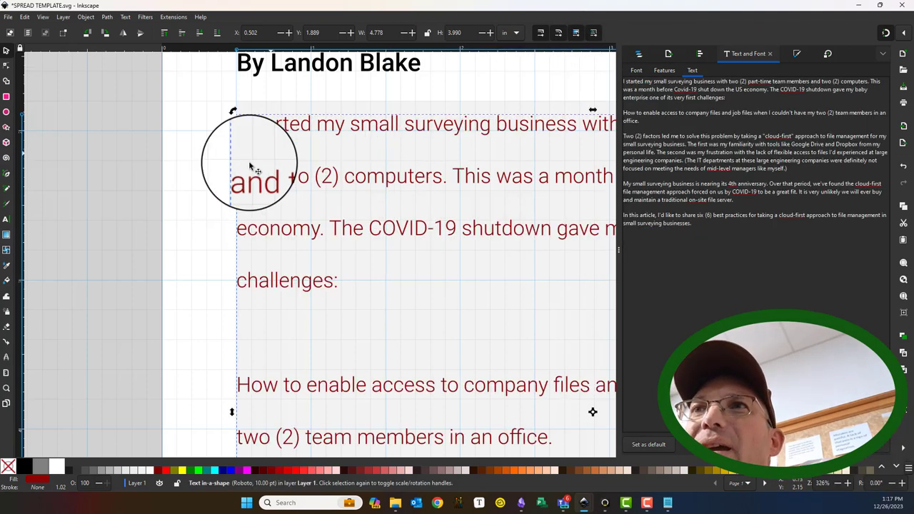
Step: Set the flowed article text's line spacing to 20 and move its frame slightly down
{"action": "left_click", "coordinate": [13, 223]}
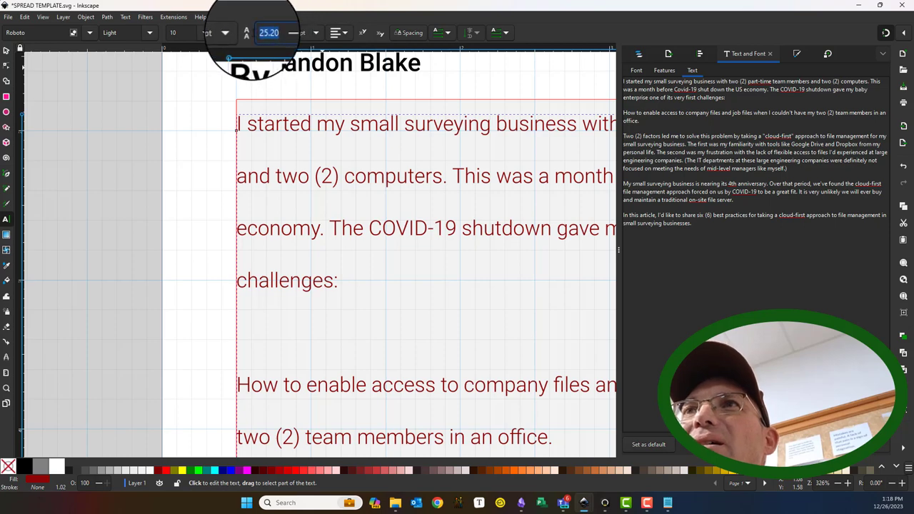
{"action": "key", "text": "Return"}
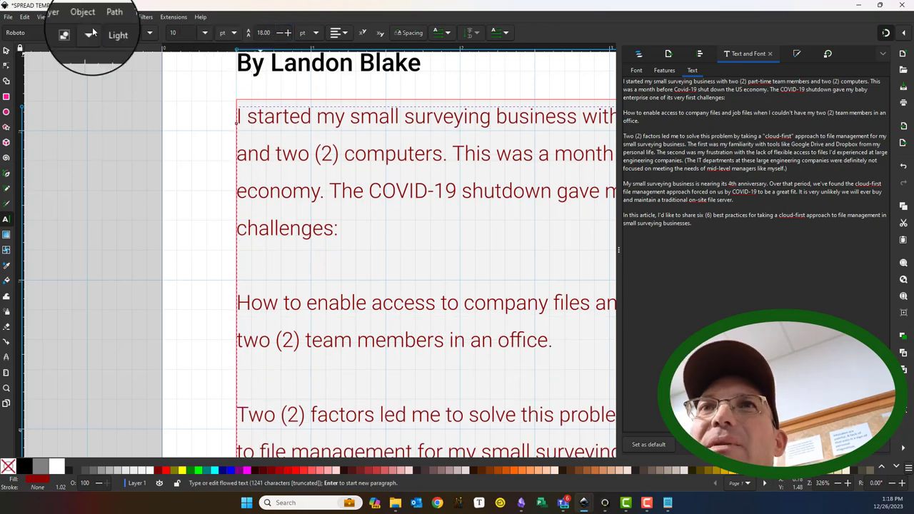
{"action": "left_click", "coordinate": [6, 50]}
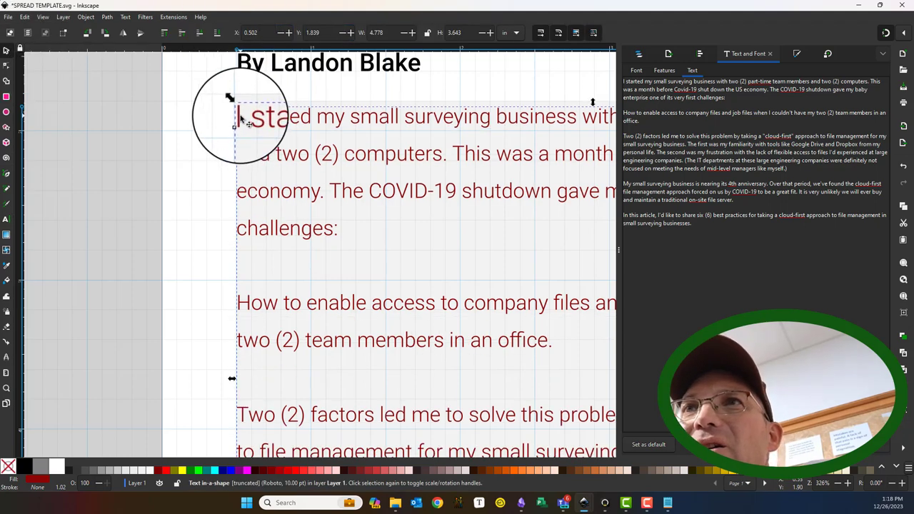
{"action": "left_click_drag", "start_coordinate": [241, 120], "coordinate": [241, 126]}
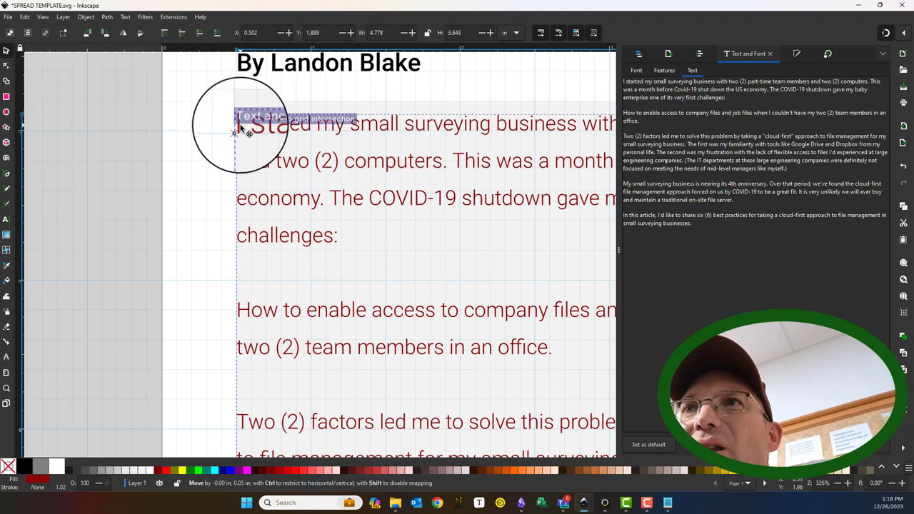
Step: Tighten the article's line spacing and shift the text block slightly down and right
{"action": "left_click", "coordinate": [6, 217]}
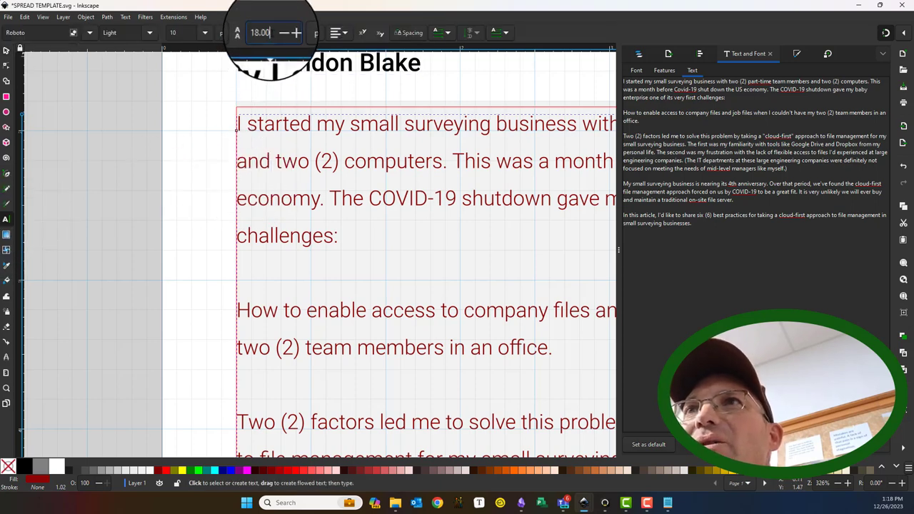
{"action": "key", "text": "Return"}
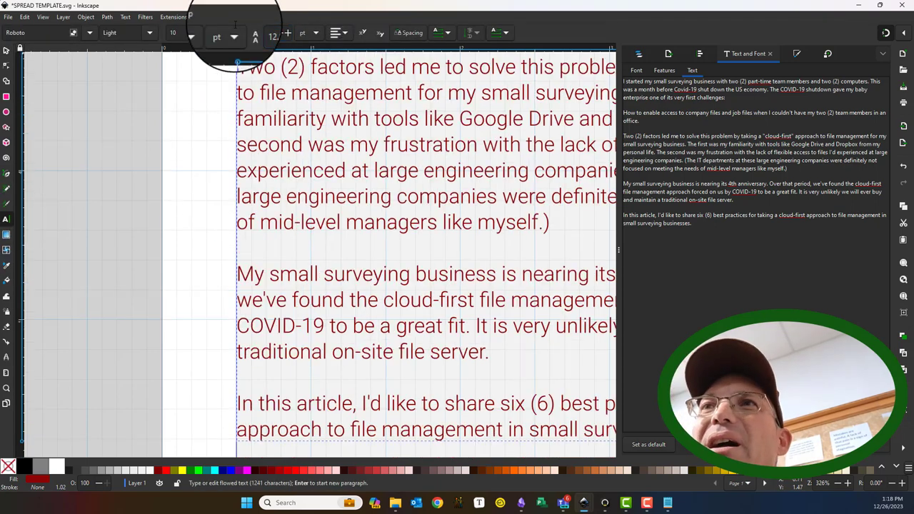
{"action": "left_click", "coordinate": [6, 51]}
{"action": "scroll", "coordinate": [285, 161], "scroll_direction": "up", "scroll_amount": 8}
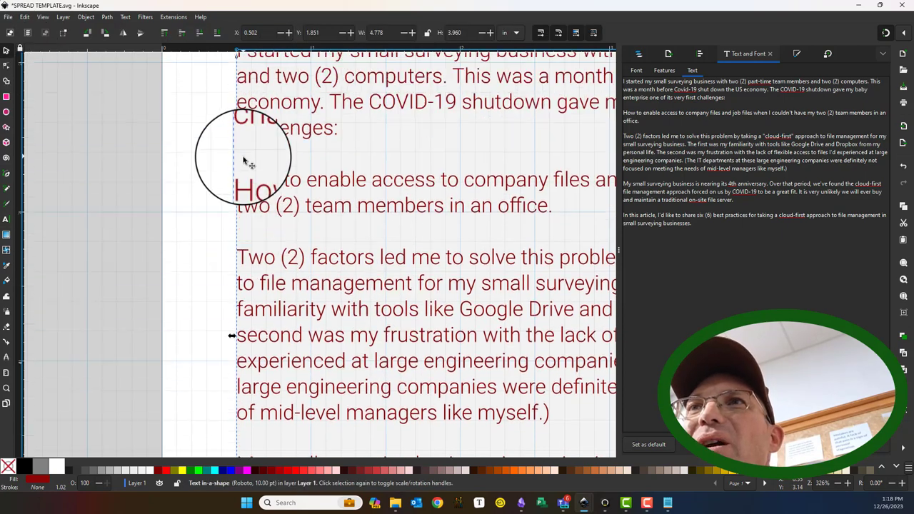
{"action": "left_click_drag", "start_coordinate": [250, 167], "coordinate": [261, 184]}
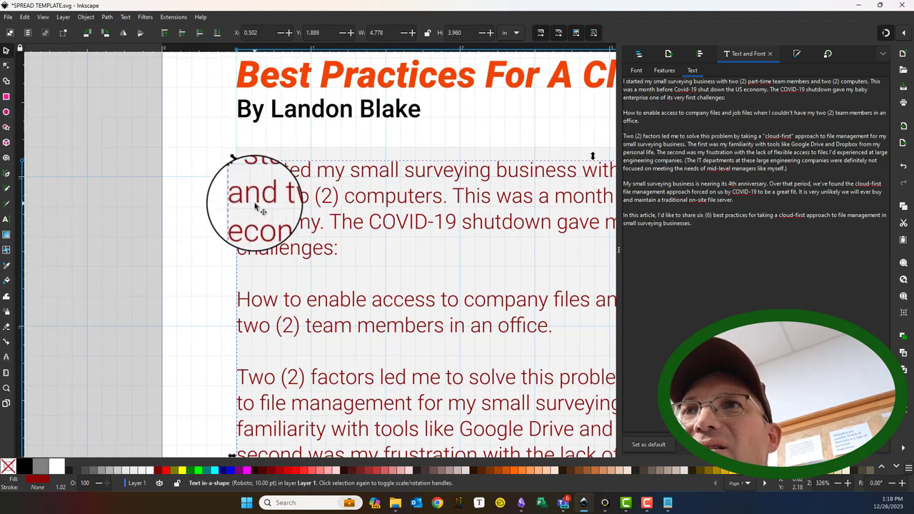
Step: Recheck the text settings and nudge the body text frame slightly into place
{"action": "left_click", "coordinate": [6, 219]}
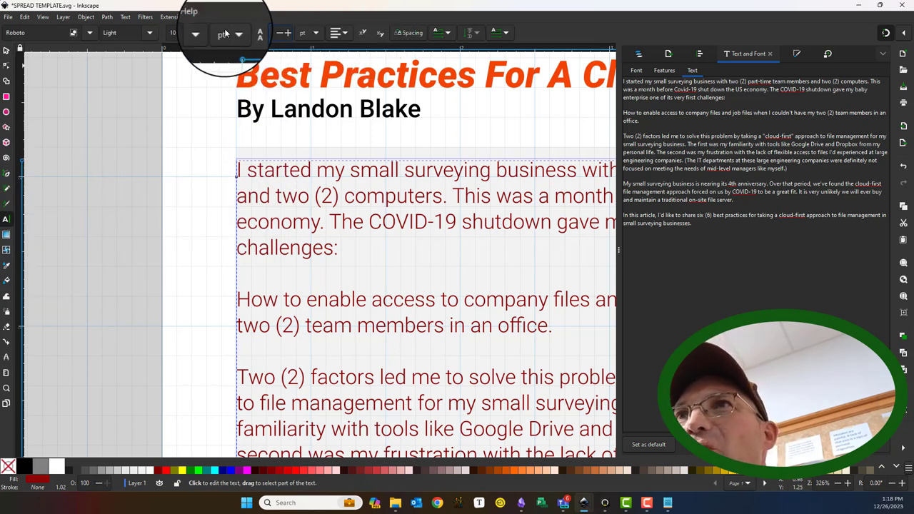
{"action": "scroll", "coordinate": [224, 34], "scroll_direction": "up", "scroll_amount": 1}
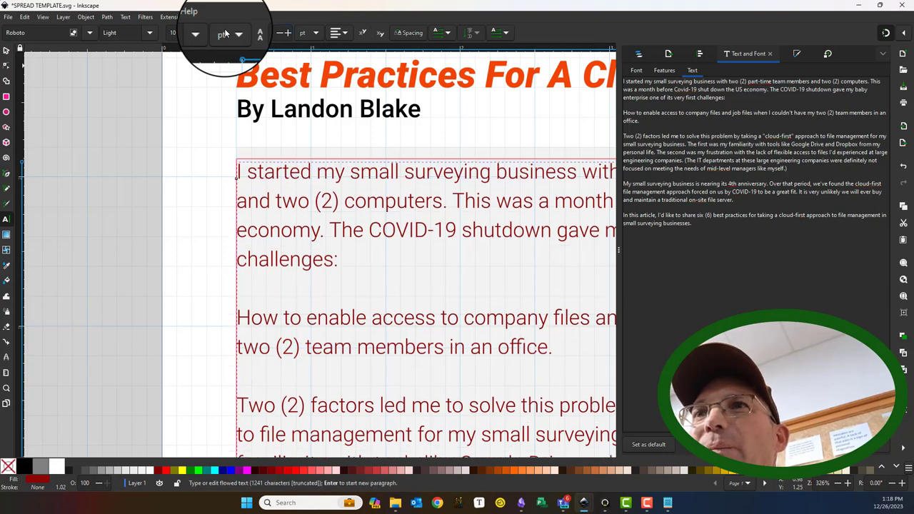
{"action": "left_click", "coordinate": [6, 50]}
{"action": "scroll", "coordinate": [245, 179], "scroll_direction": "up", "scroll_amount": 1}
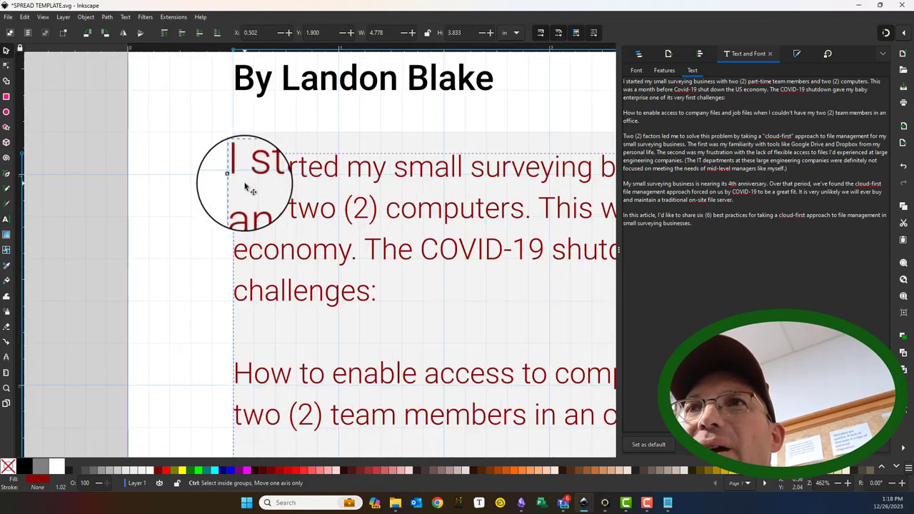
{"action": "left_click_drag", "start_coordinate": [274, 205], "coordinate": [275, 208]}
{"action": "scroll", "coordinate": [285, 245], "scroll_direction": "down", "scroll_amount": 10}
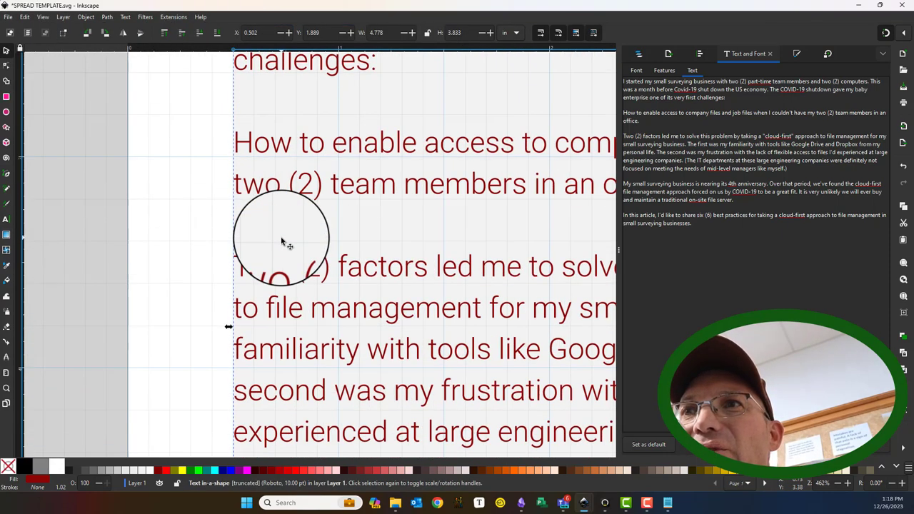
{"action": "scroll", "coordinate": [285, 245], "scroll_direction": "up", "scroll_amount": 3}
{"action": "scroll", "coordinate": [282, 243], "scroll_direction": "up", "scroll_amount": 5}
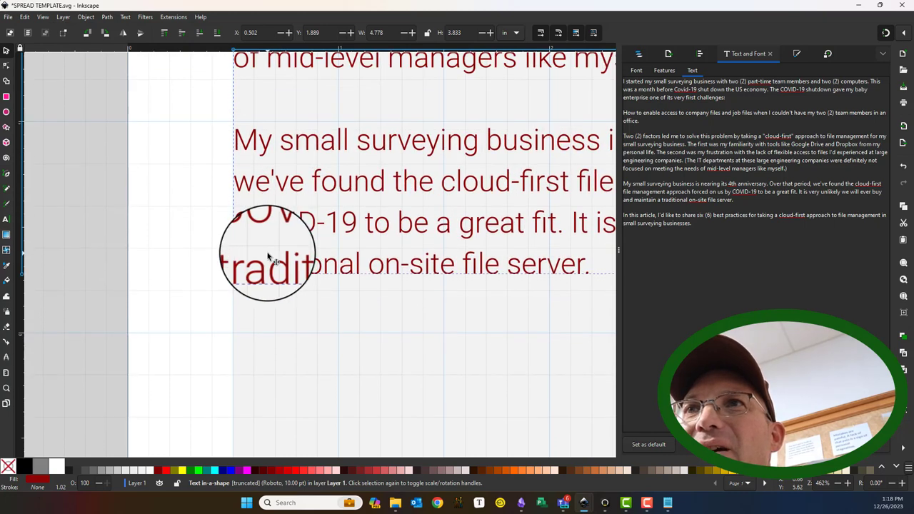
{"action": "scroll", "coordinate": [260, 168], "scroll_direction": "up", "scroll_amount": 2}
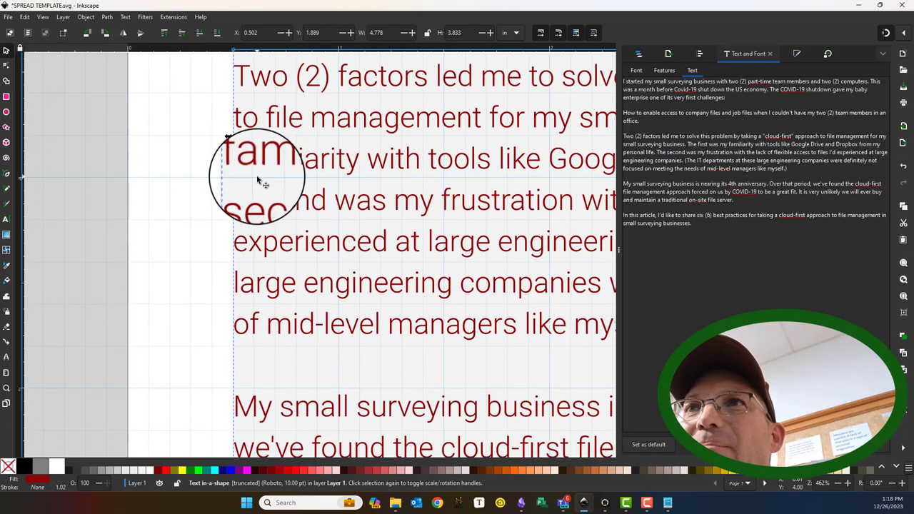
{"action": "scroll", "coordinate": [243, 278], "scroll_direction": "down", "scroll_amount": 1}
{"action": "scroll", "coordinate": [243, 314], "scroll_direction": "up", "scroll_amount": 17}
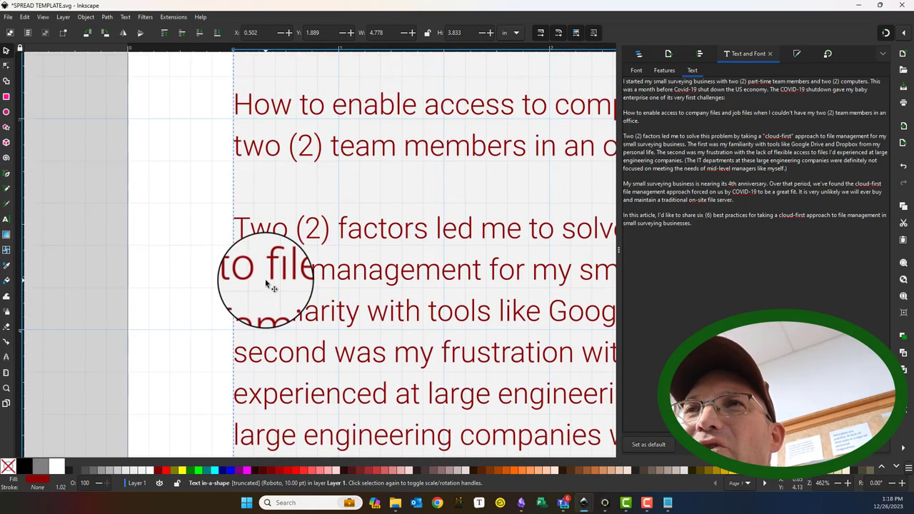
Step: Set the body text line spacing to 14.25
{"action": "scroll", "coordinate": [18, 143], "scroll_direction": "down", "scroll_amount": 1}
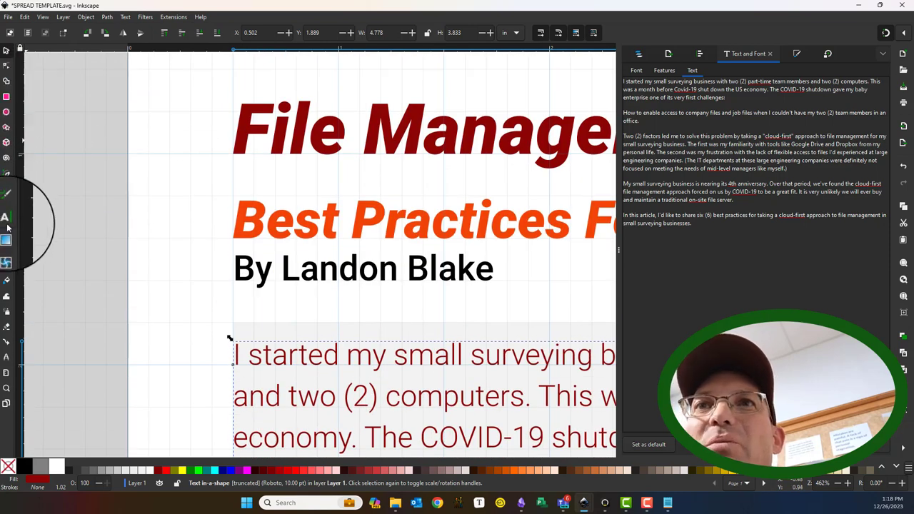
{"action": "left_click", "coordinate": [5, 218]}
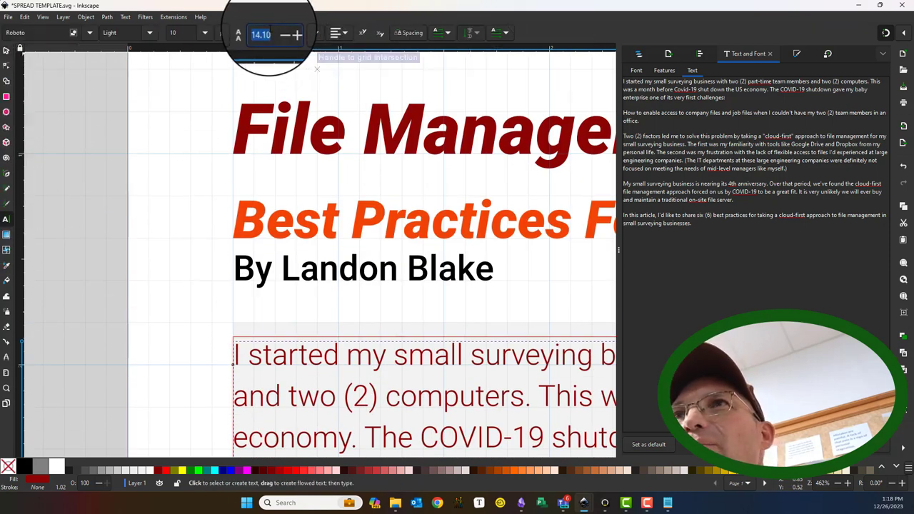
{"action": "double_click", "coordinate": [263, 32]}
{"action": "type", "text": "14.25"}
{"action": "key", "text": "Return"}
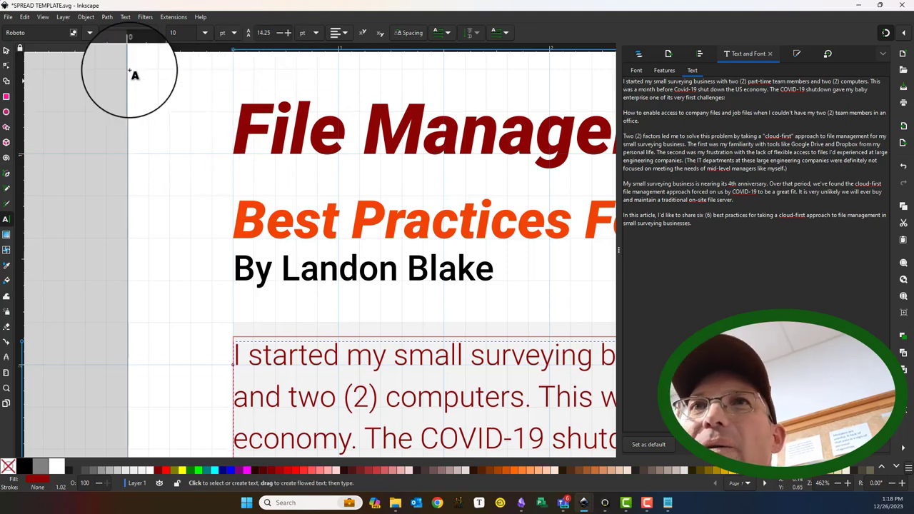
{"action": "left_click", "coordinate": [6, 50]}
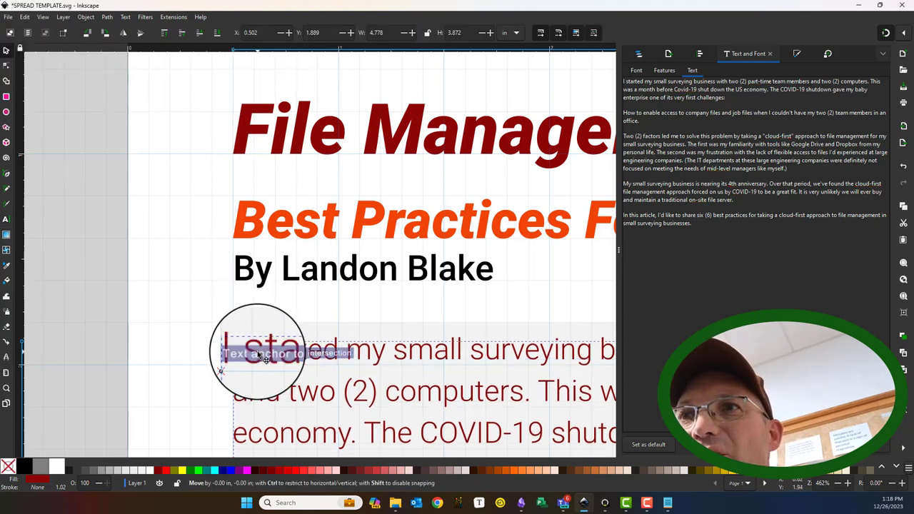
{"action": "scroll", "coordinate": [284, 307], "scroll_direction": "down", "scroll_amount": 5}
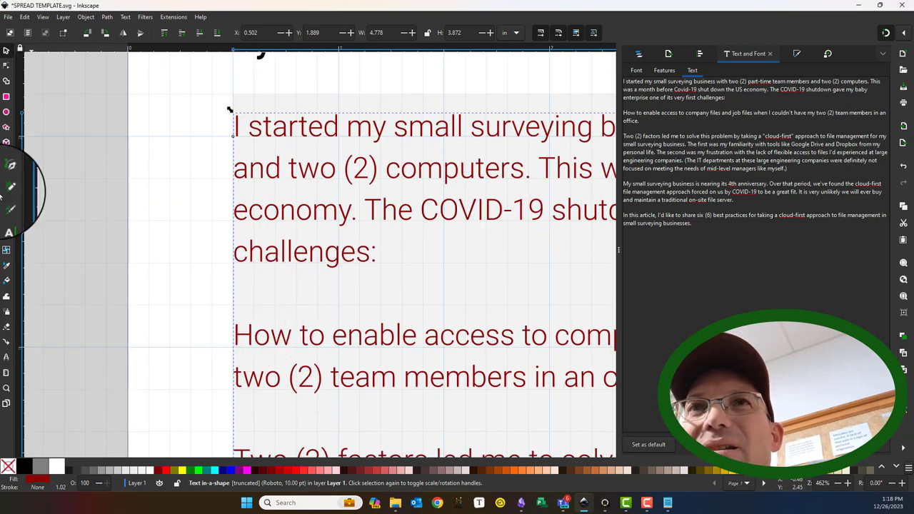
Step: Step the body text line spacing up to 14.30 and reselect the text frame
{"action": "left_click", "coordinate": [6, 218]}
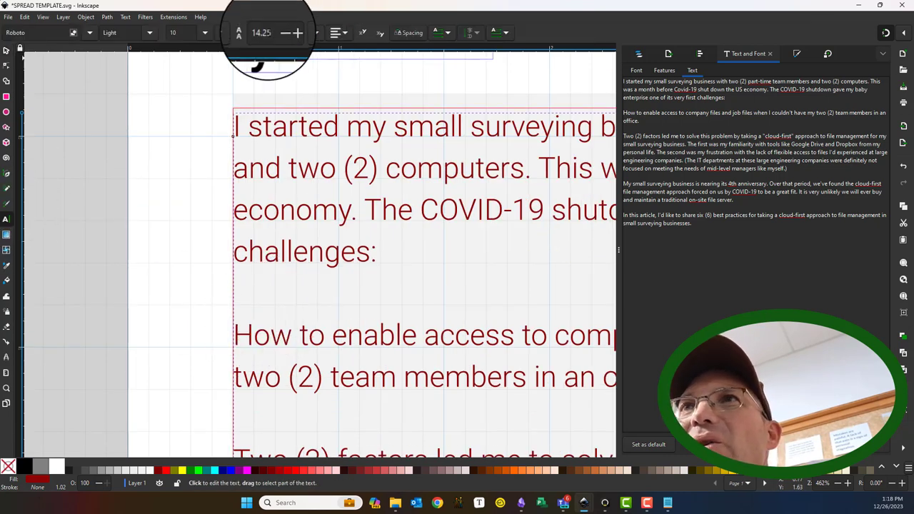
{"action": "left_click", "coordinate": [265, 32]}
{"action": "key", "text": "Return"}
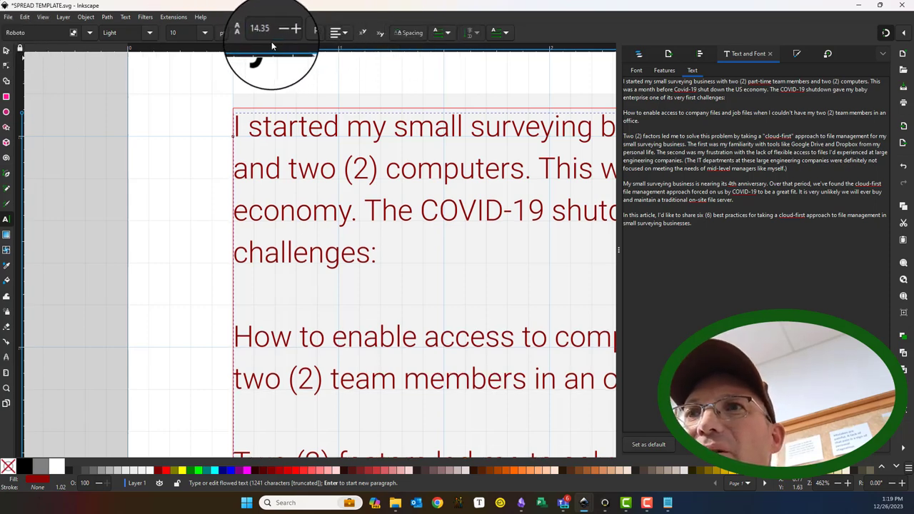
{"action": "left_click", "coordinate": [5, 49]}
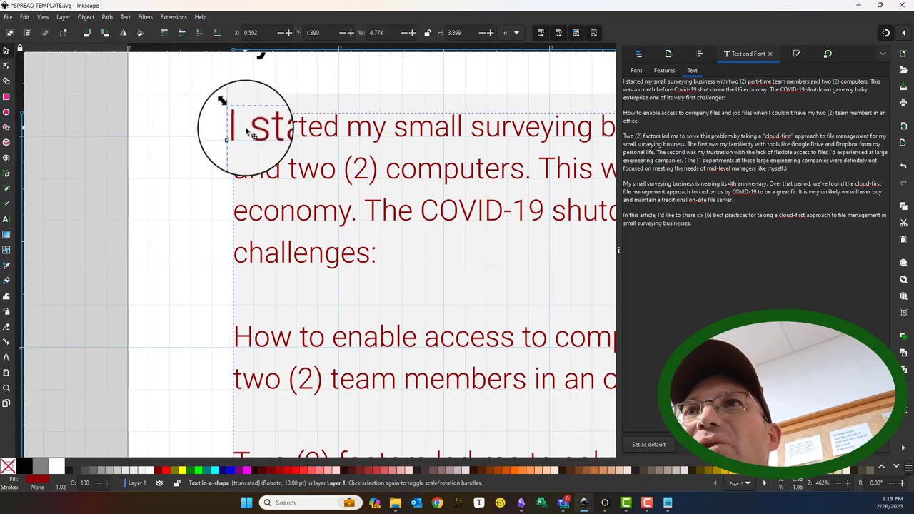
{"action": "left_click", "coordinate": [246, 127]}
{"action": "scroll", "coordinate": [261, 243], "scroll_direction": "down", "scroll_amount": 10}
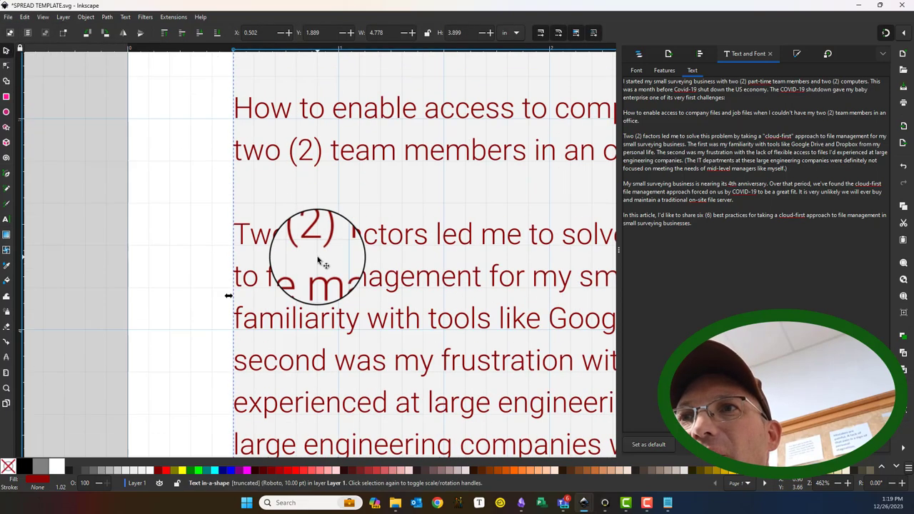
{"action": "scroll", "coordinate": [289, 330], "scroll_direction": "up", "scroll_amount": 2}
{"action": "scroll", "coordinate": [289, 330], "scroll_direction": "up", "scroll_amount": 5}
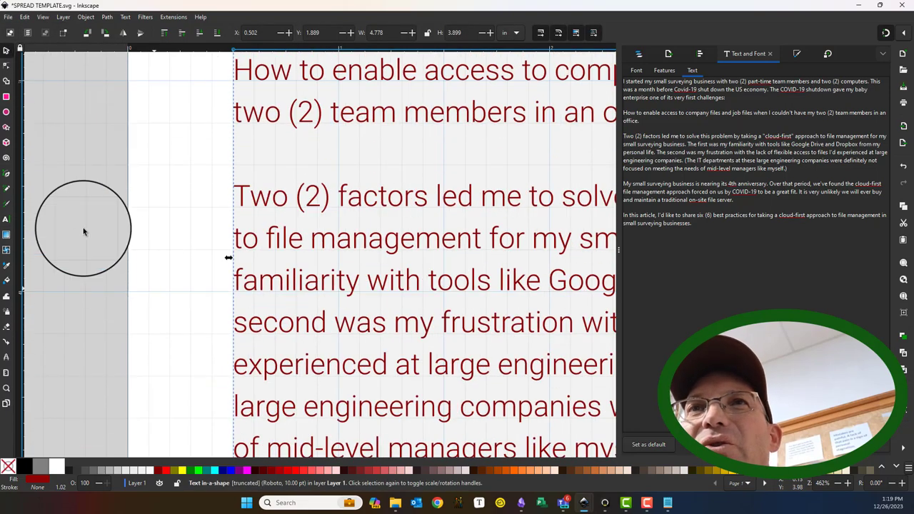
Step: Bring the line spacing up to 14.40 and test shifting the body text block sideways
{"action": "left_click", "coordinate": [6, 219]}
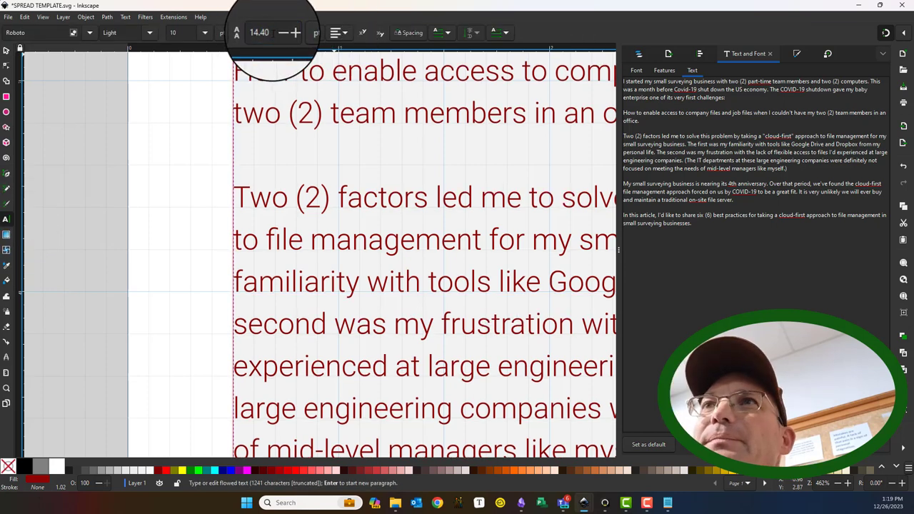
{"action": "left_click", "coordinate": [5, 51]}
{"action": "scroll", "coordinate": [314, 176], "scroll_direction": "up", "scroll_amount": 8}
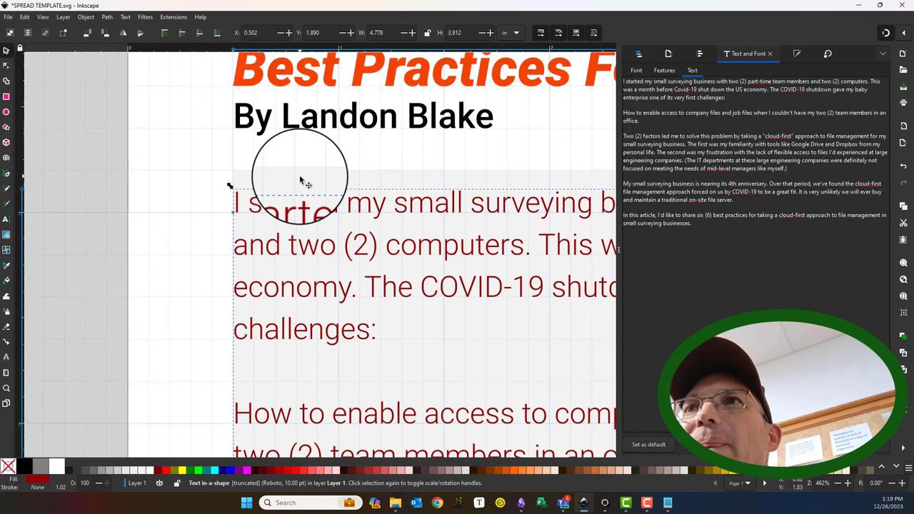
{"action": "mouse_move", "coordinate": [269, 202]}
{"action": "left_mouse_down"}
{"action": "mouse_move", "coordinate": [247, 203]}
{"action": "mouse_move", "coordinate": [275, 208]}
{"action": "left_mouse_up"}
{"action": "scroll", "coordinate": [369, 239], "scroll_direction": "down", "scroll_amount": 12}
Step: Deselect everything and try moving the body text block further down
{"action": "scroll", "coordinate": [370, 243], "scroll_direction": "down", "scroll_amount": 2}
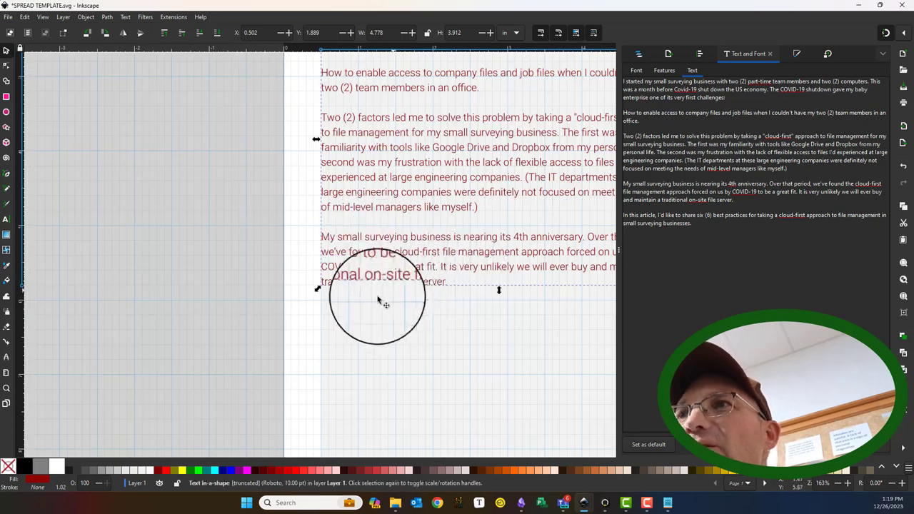
{"action": "scroll", "coordinate": [407, 269], "scroll_direction": "up", "scroll_amount": 3}
{"action": "scroll", "coordinate": [417, 260], "scroll_direction": "down", "scroll_amount": 4}
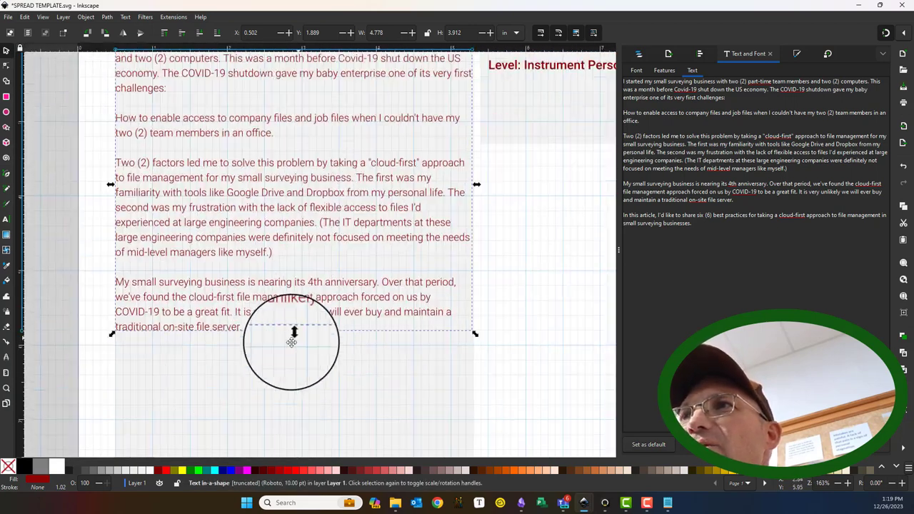
{"action": "left_click", "coordinate": [490, 257]}
{"action": "scroll", "coordinate": [510, 308], "scroll_direction": "down", "scroll_amount": 2}
{"action": "scroll", "coordinate": [364, 218], "scroll_direction": "up", "scroll_amount": 2}
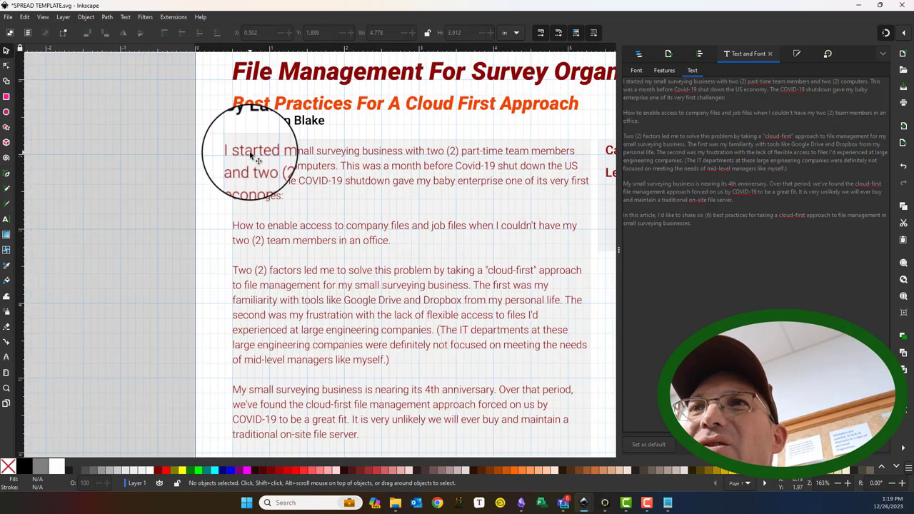
{"action": "left_click_drag", "start_coordinate": [252, 148], "coordinate": [252, 183]}
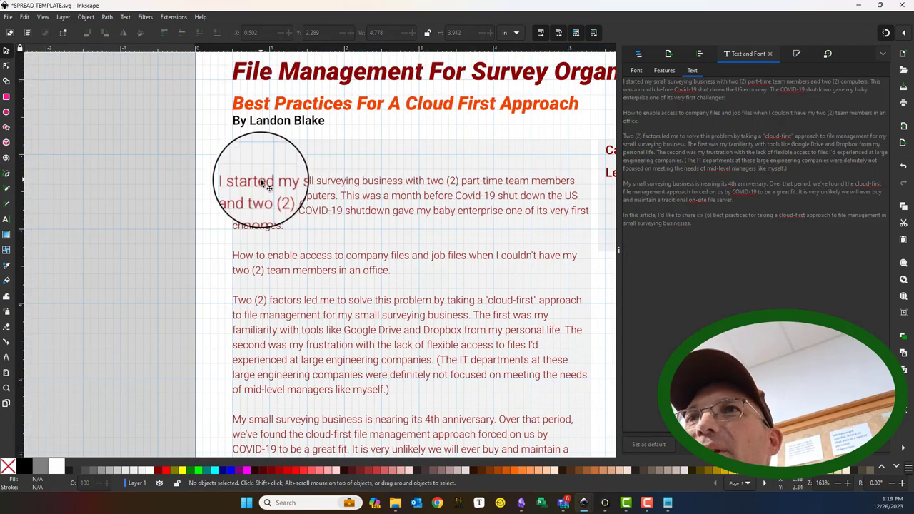
Step: Drag a duplicate of the byline down to sit just above the body text
{"action": "left_click", "coordinate": [265, 130]}
{"action": "left_click", "coordinate": [270, 127]}
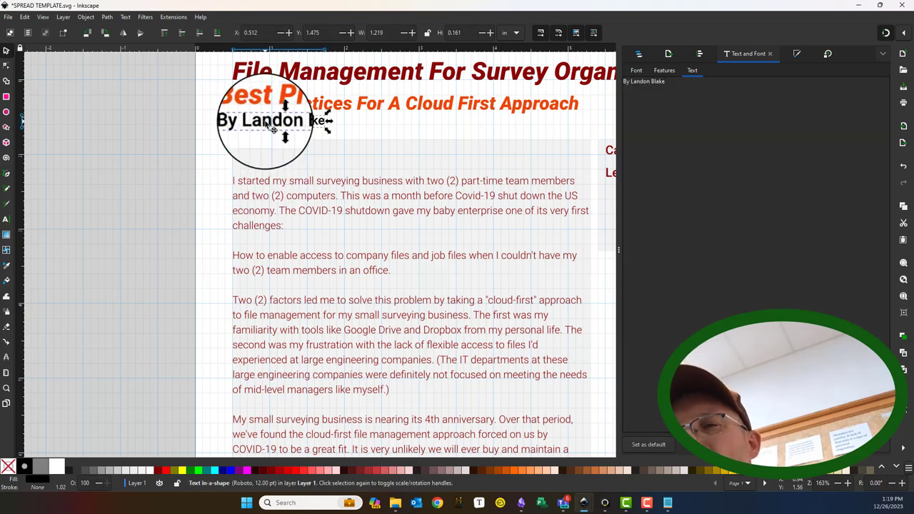
{"action": "left_click_drag", "start_coordinate": [253, 125], "coordinate": [253, 159]}
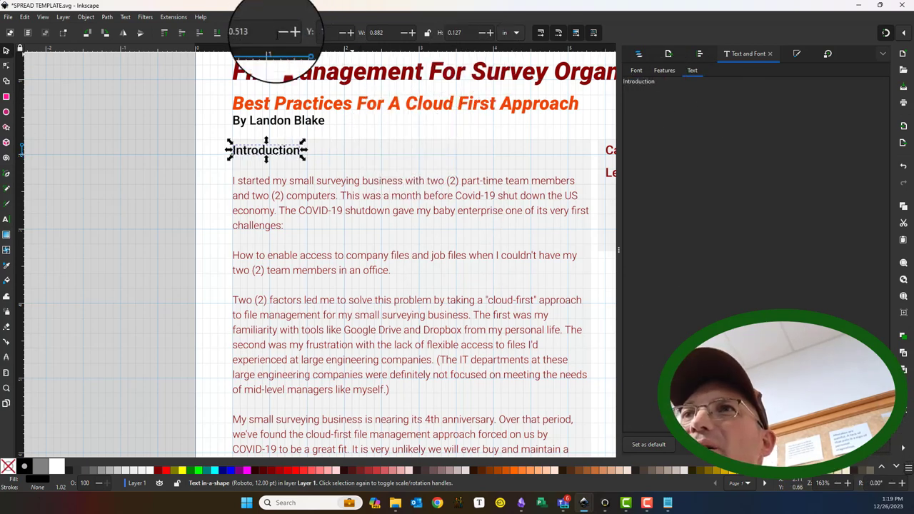
Step: Color the Introduction heading dark red by setting its fill to RGB 140, 3, 3
{"action": "left_click", "coordinate": [324, 175]}
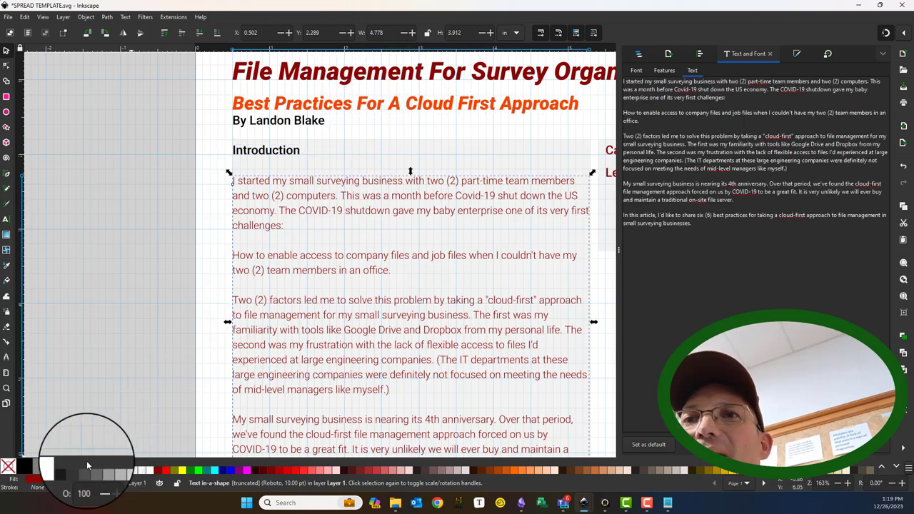
{"action": "left_click", "coordinate": [287, 147]}
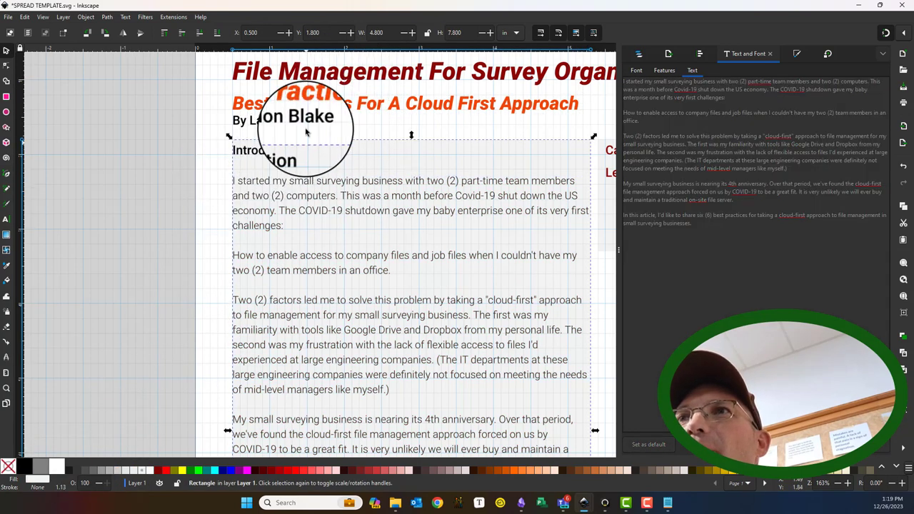
{"action": "left_click", "coordinate": [279, 153]}
{"action": "left_click", "coordinate": [282, 153]}
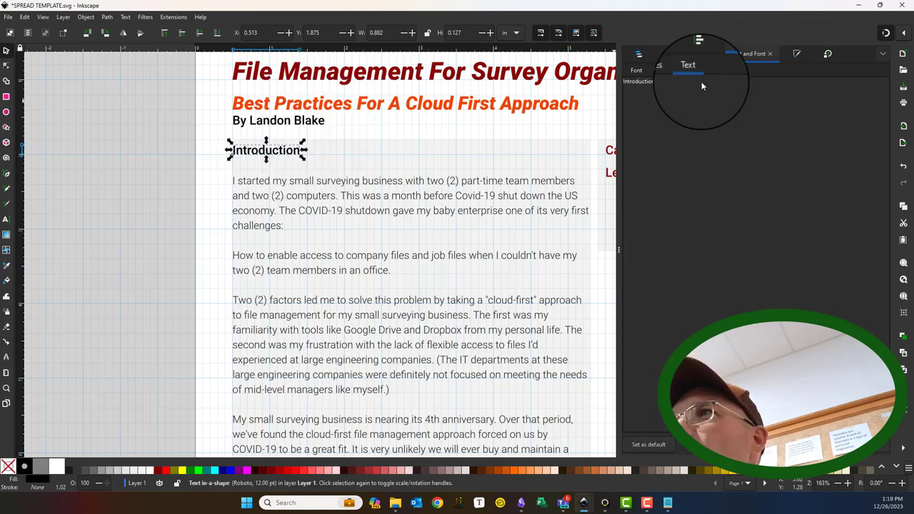
{"action": "left_click", "coordinate": [645, 70]}
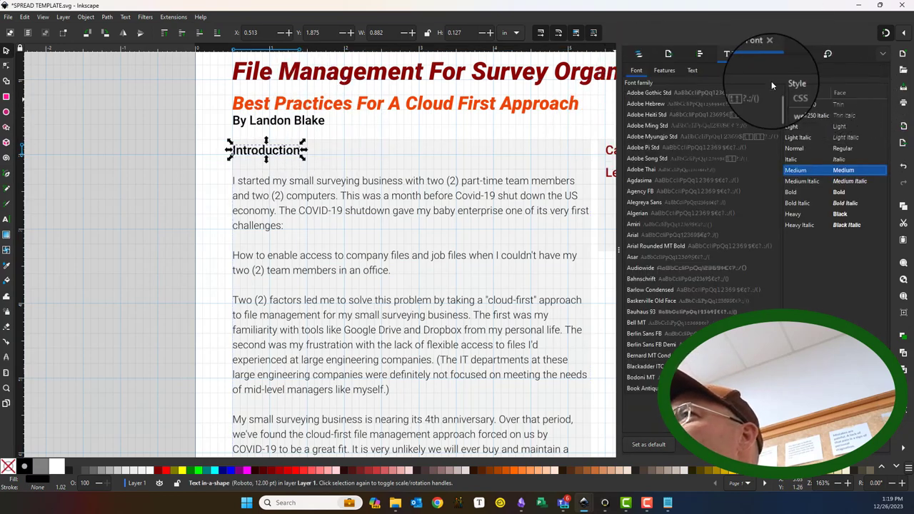
{"action": "left_click", "coordinate": [694, 71]}
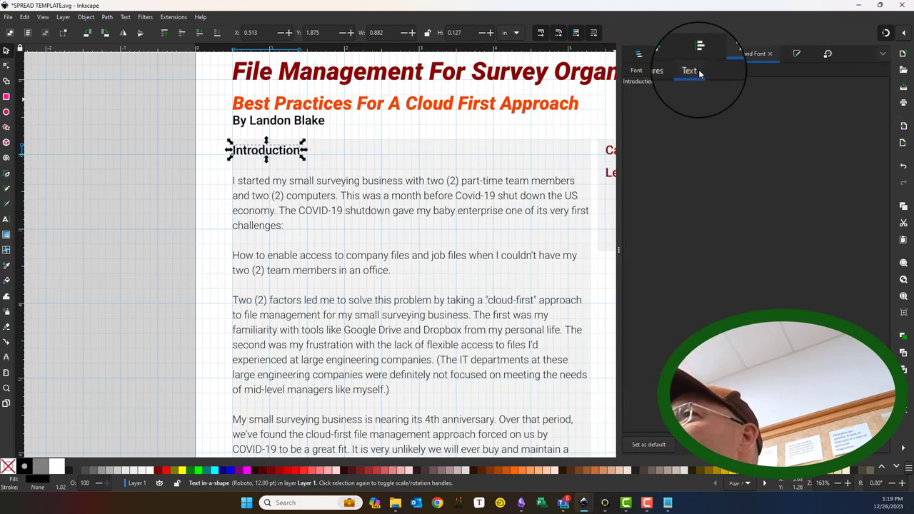
{"action": "left_click", "coordinate": [636, 70]}
{"action": "left_click", "coordinate": [797, 54]}
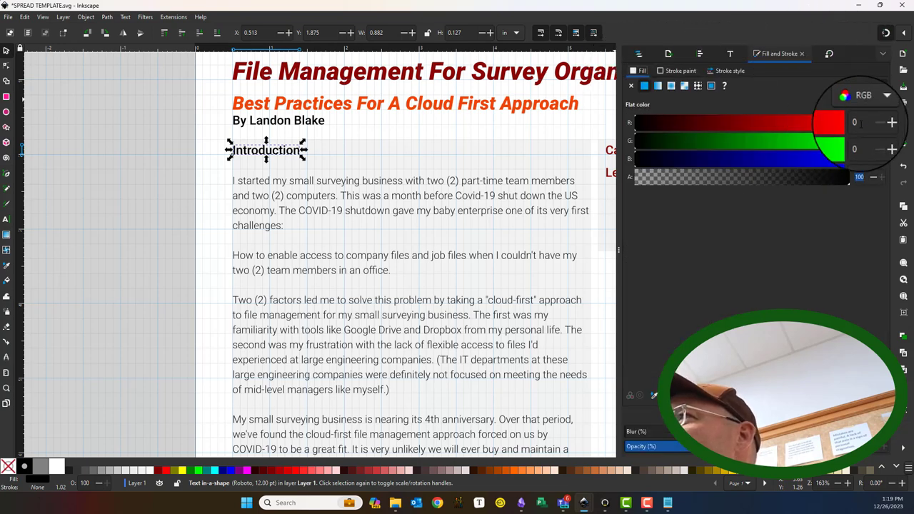
{"action": "type", "text": "140"}
{"action": "key", "text": "Tab"}
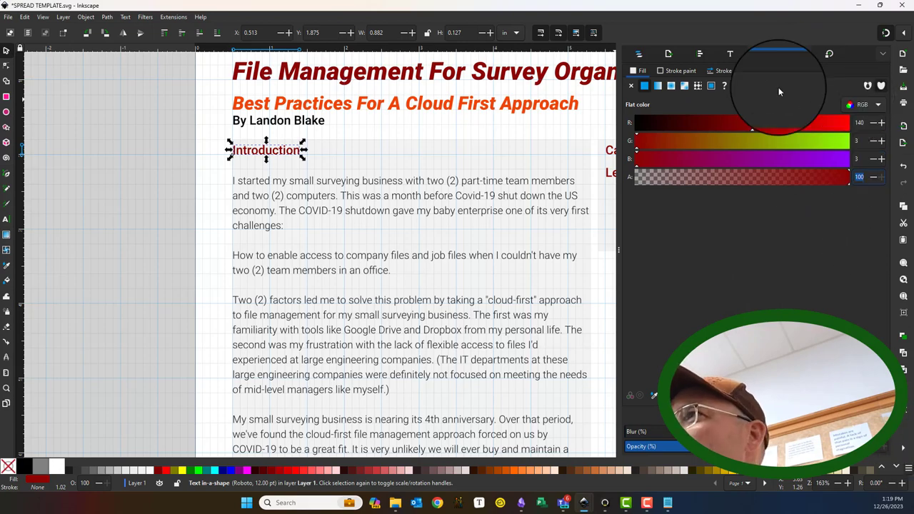
{"action": "left_click", "coordinate": [193, 180]}
Step: With the grey rectangle selected, add a new layer named SHAPES-LAYOUT
{"action": "key", "text": "5"}
{"action": "scroll", "coordinate": [397, 263], "scroll_direction": "down", "scroll_amount": 2}
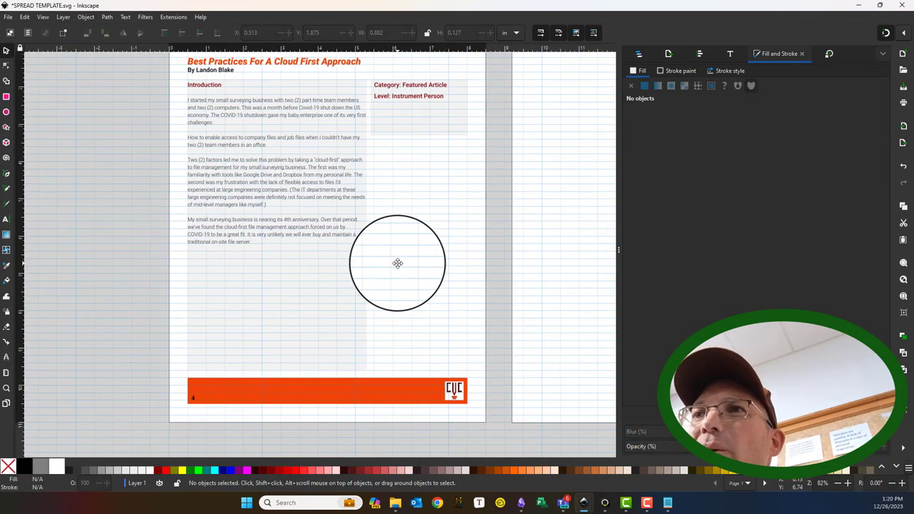
{"action": "scroll", "coordinate": [438, 294], "scroll_direction": "up", "scroll_amount": 1}
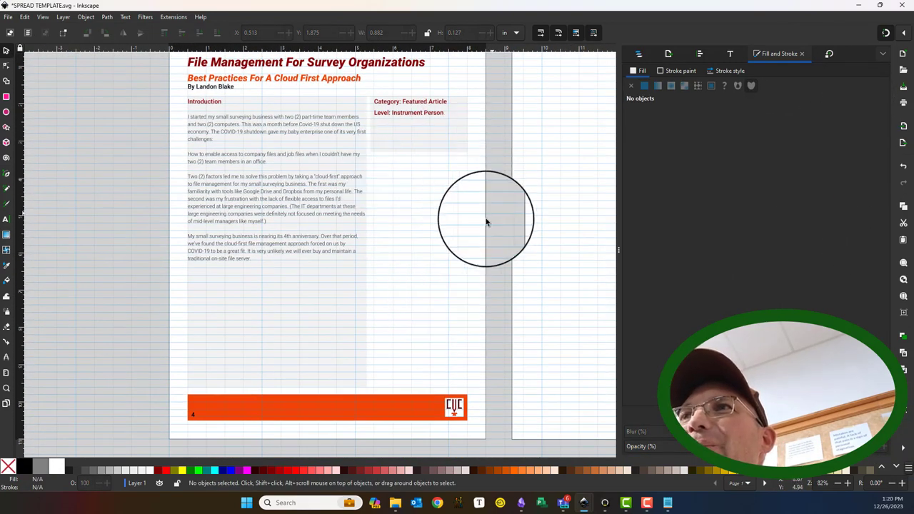
{"action": "scroll", "coordinate": [465, 253], "scroll_direction": "up", "scroll_amount": 2}
{"action": "scroll", "coordinate": [461, 257], "scroll_direction": "down", "scroll_amount": 2, "text": "ctrl"}
{"action": "left_click_drag", "start_coordinate": [461, 257], "coordinate": [396, 238]}
{"action": "scroll", "coordinate": [396, 238], "scroll_direction": "up", "scroll_amount": 1, "text": "ctrl"}
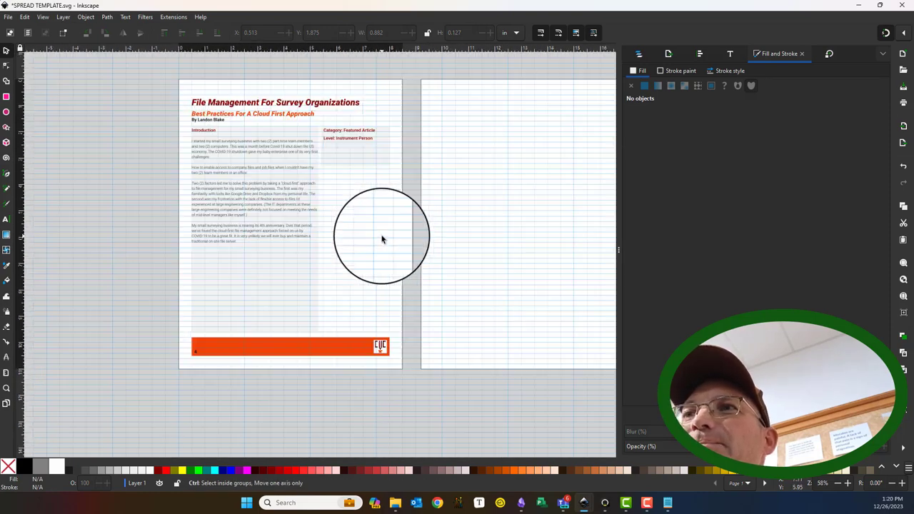
{"action": "left_click", "coordinate": [300, 322]}
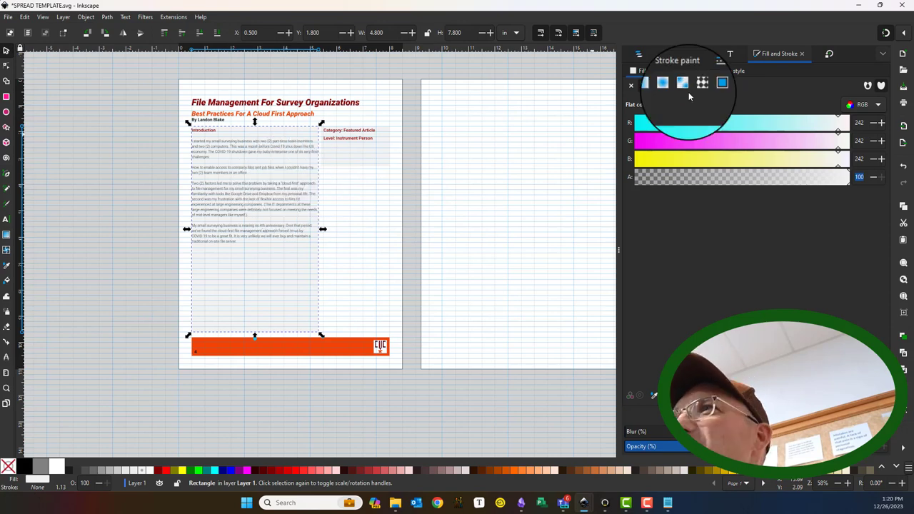
{"action": "left_click", "coordinate": [637, 55]}
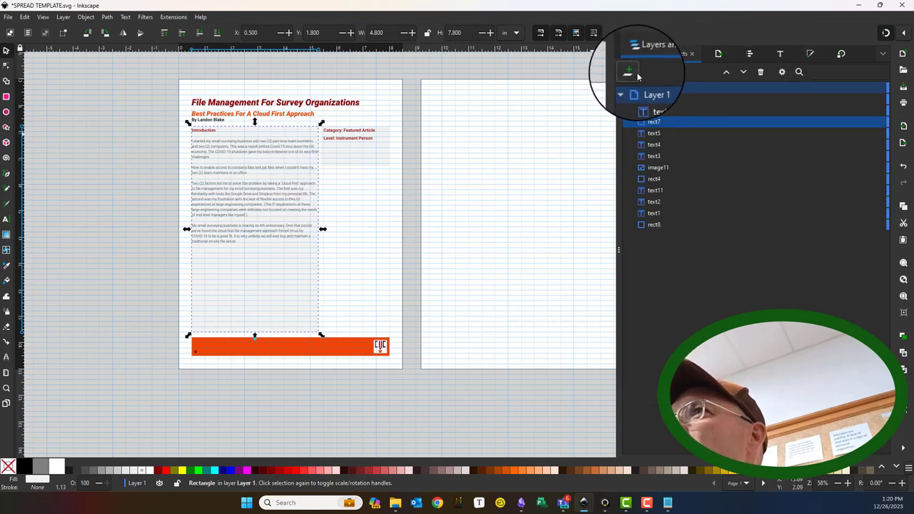
{"action": "left_click", "coordinate": [630, 71]}
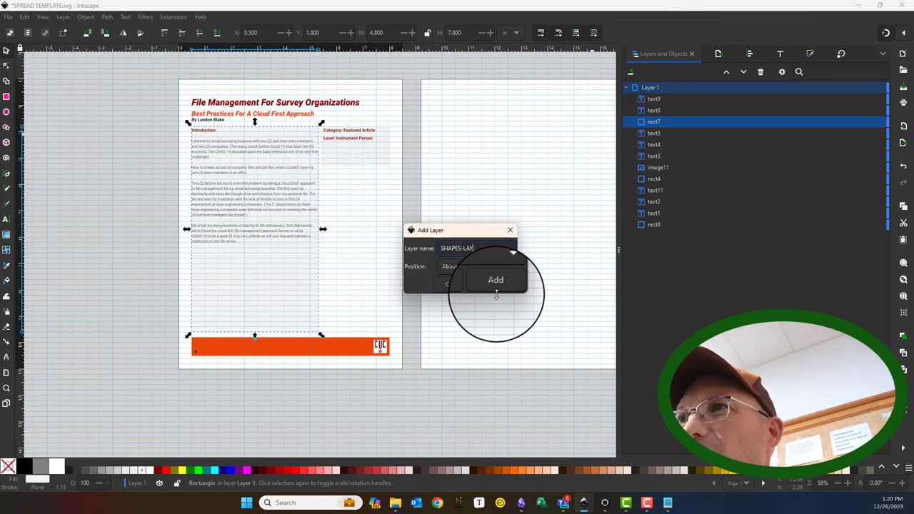
{"action": "left_click", "coordinate": [495, 282]}
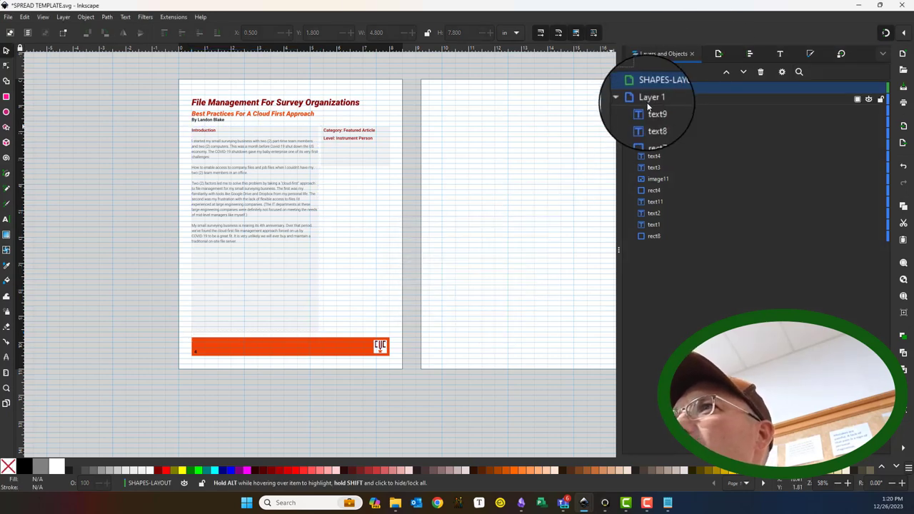
Step: Move SHAPES-LAYOUT to the top above Layer 1 and put the grey rectangle into it
{"action": "left_click_drag", "start_coordinate": [655, 88], "coordinate": [673, 234]}
{"action": "left_click_drag", "start_coordinate": [694, 155], "coordinate": [714, 86]}
{"action": "left_click", "coordinate": [303, 290]}
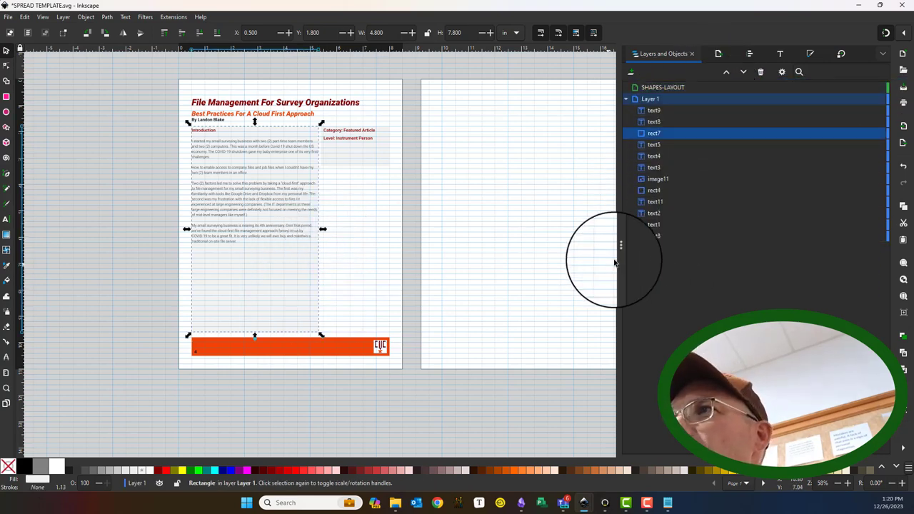
{"action": "left_click_drag", "start_coordinate": [665, 134], "coordinate": [659, 100]}
Step: Rename Layer 1 to BASE and add a new TEXT-TITLE layer
{"action": "right_click", "coordinate": [651, 110]}
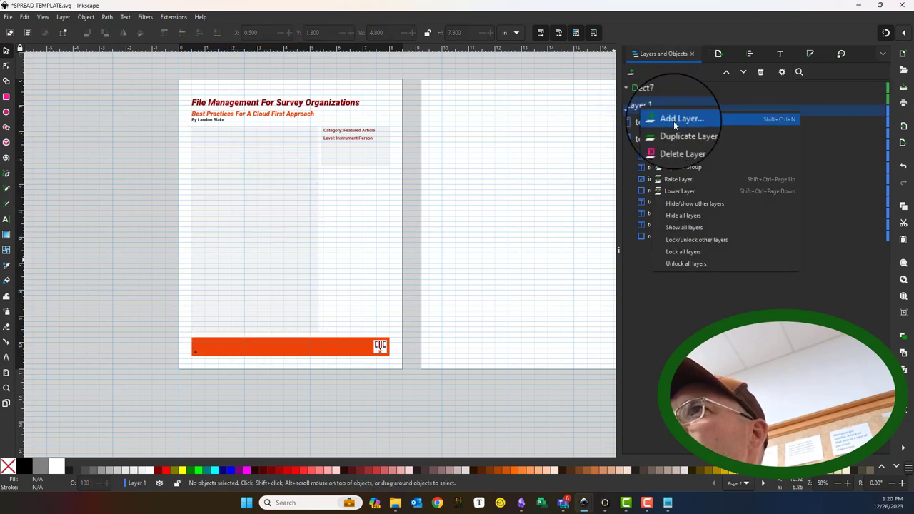
{"action": "left_click", "coordinate": [688, 155]}
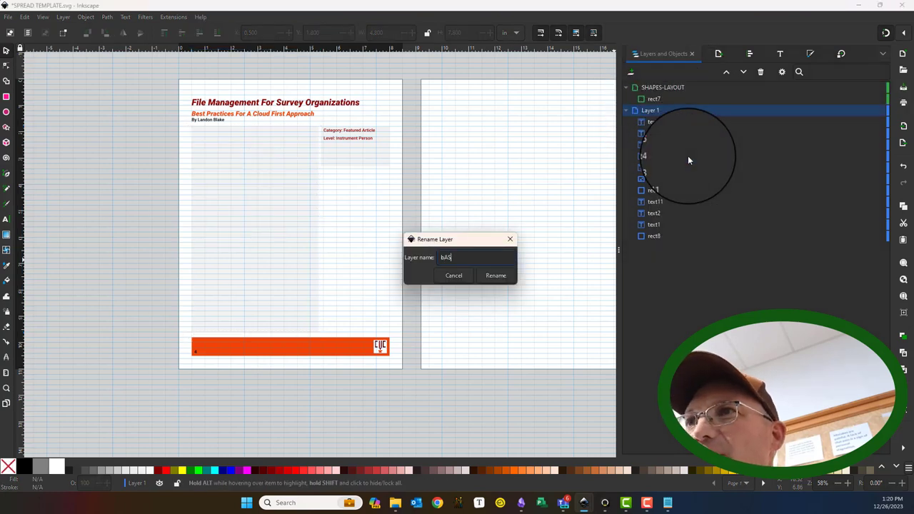
{"action": "type", "text": "BASE"}
{"action": "key", "text": "Return"}
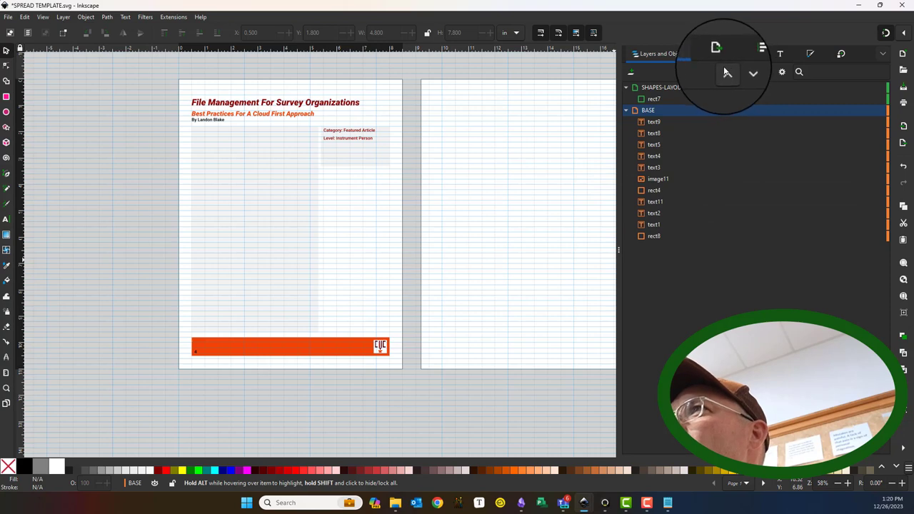
{"action": "left_click", "coordinate": [632, 73]}
{"action": "type", "text": "TEXT"}
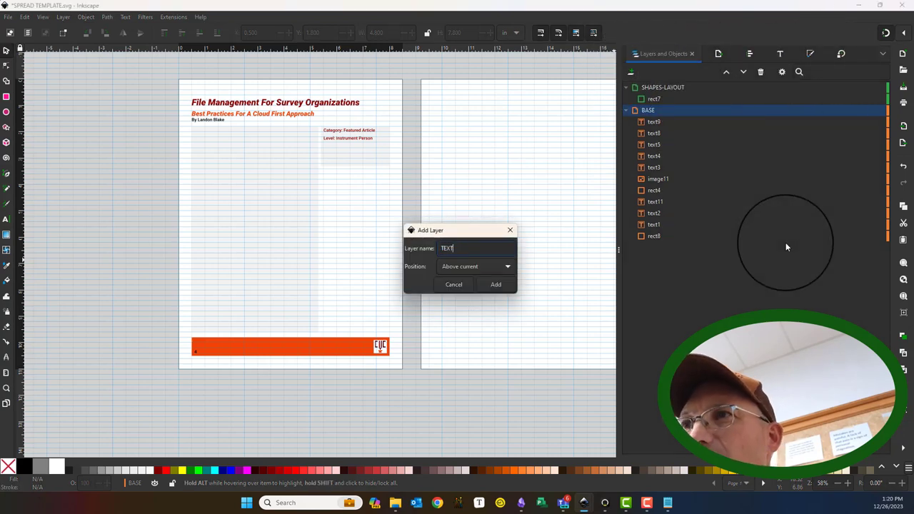
{"action": "type", "text": "-TITLE"}
{"action": "key", "text": "Return"}
Step: Move all eight text objects into TEXT-TITLE and hide the SHAPES-LAYOUT layer
{"action": "left_click", "coordinate": [653, 133]}
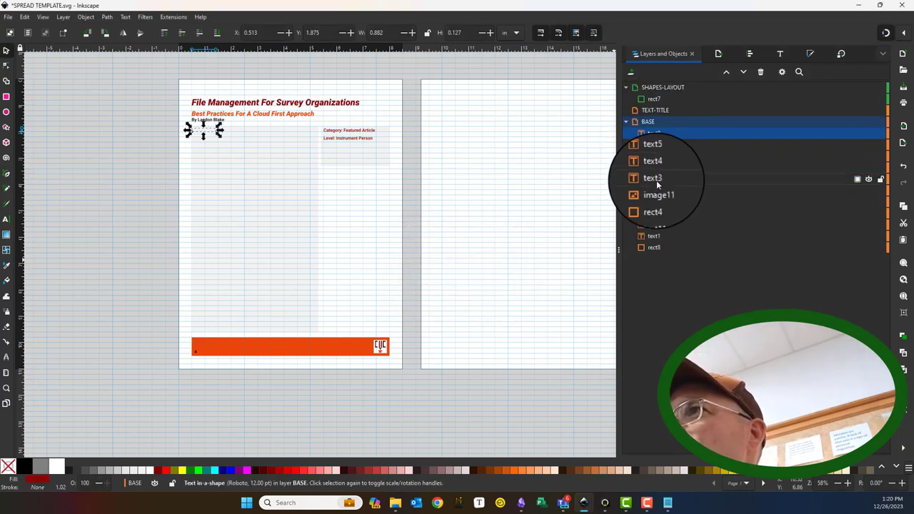
{"action": "left_click", "coordinate": [657, 180], "text": "shift"}
{"action": "left_click_drag", "start_coordinate": [659, 137], "coordinate": [674, 113]}
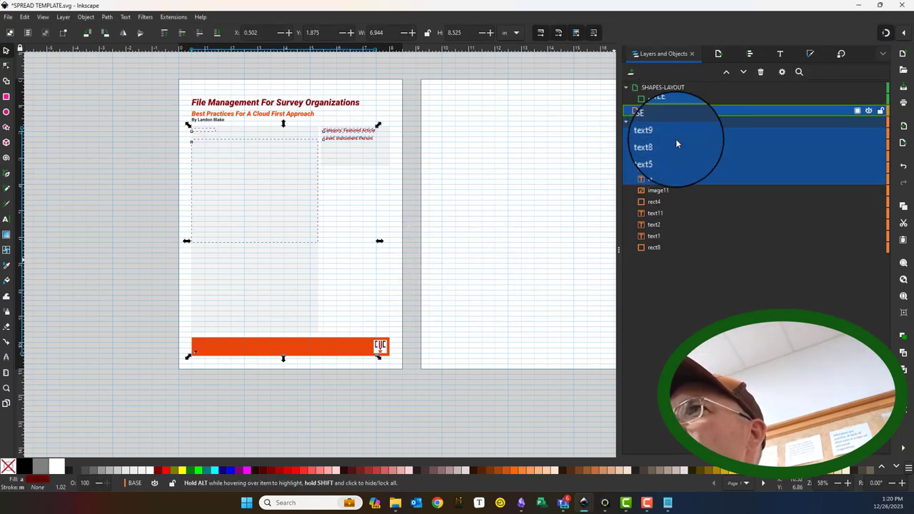
{"action": "left_click", "coordinate": [658, 214]}
{"action": "left_click", "coordinate": [653, 236], "text": "shift"}
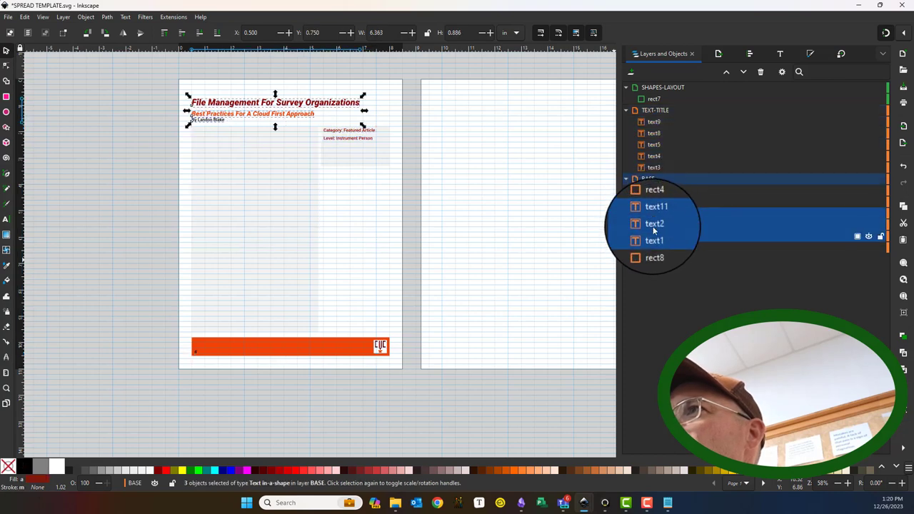
{"action": "left_click_drag", "start_coordinate": [655, 213], "coordinate": [704, 110]}
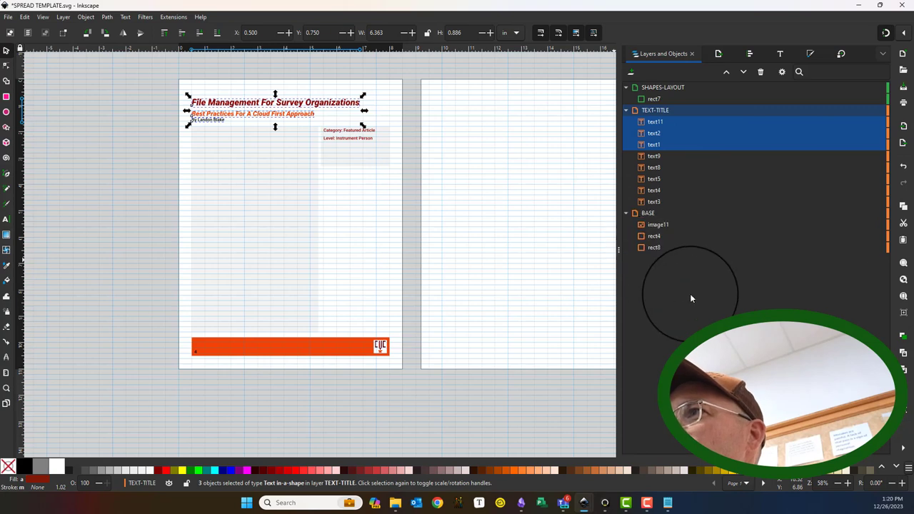
{"action": "left_click", "coordinate": [347, 267]}
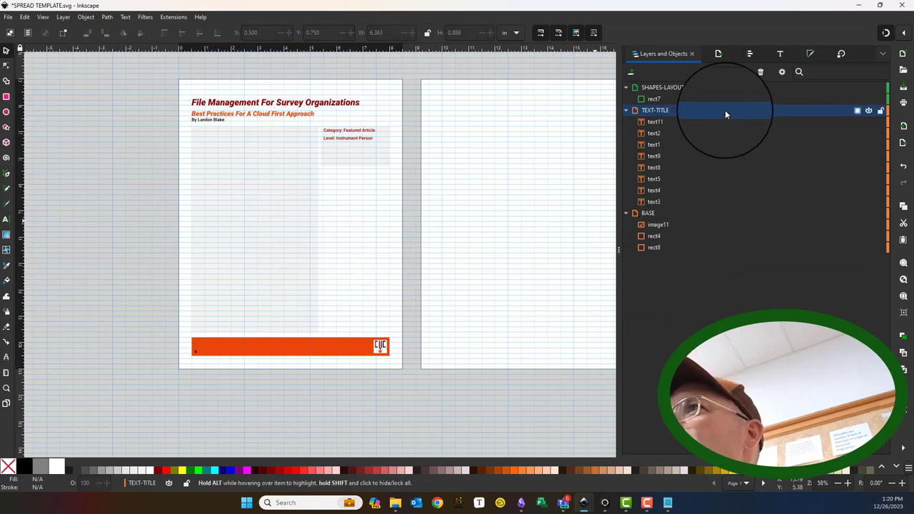
{"action": "left_click", "coordinate": [869, 88]}
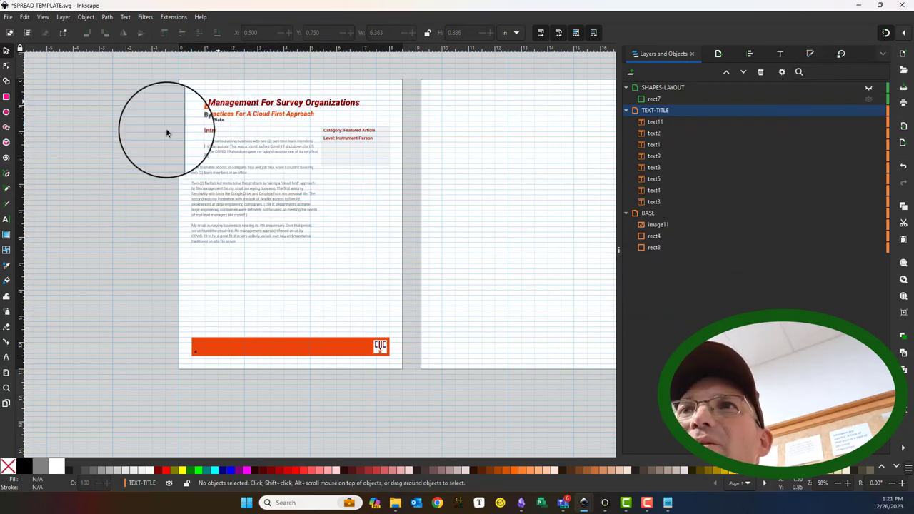
Step: Save the spread template, then save a copy as a PDF (SPREAD TEMPLATE.pdf)
{"action": "left_click", "coordinate": [7, 17]}
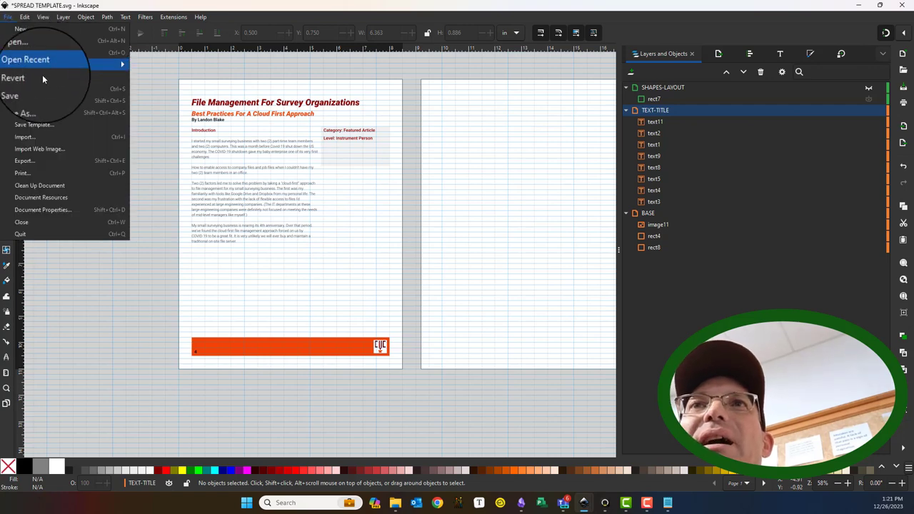
{"action": "left_click", "coordinate": [40, 89]}
{"action": "left_click", "coordinate": [8, 17]}
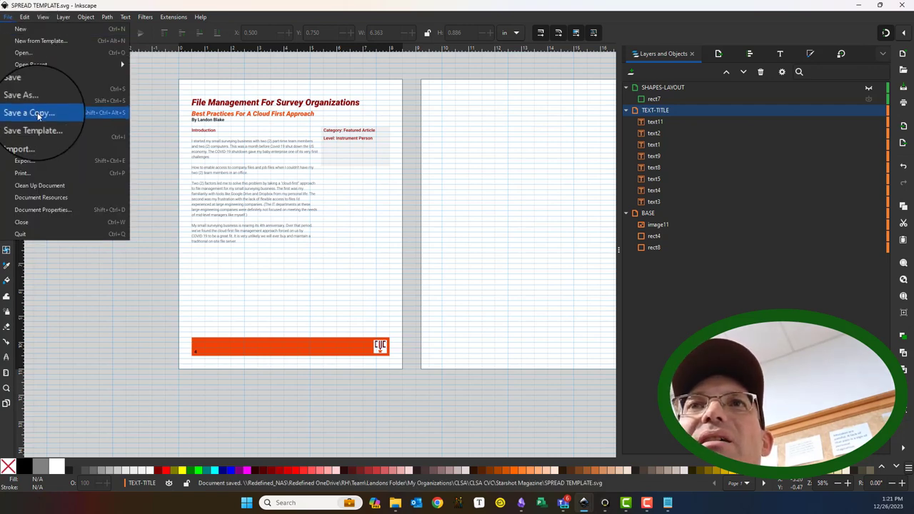
{"action": "left_click", "coordinate": [36, 112]}
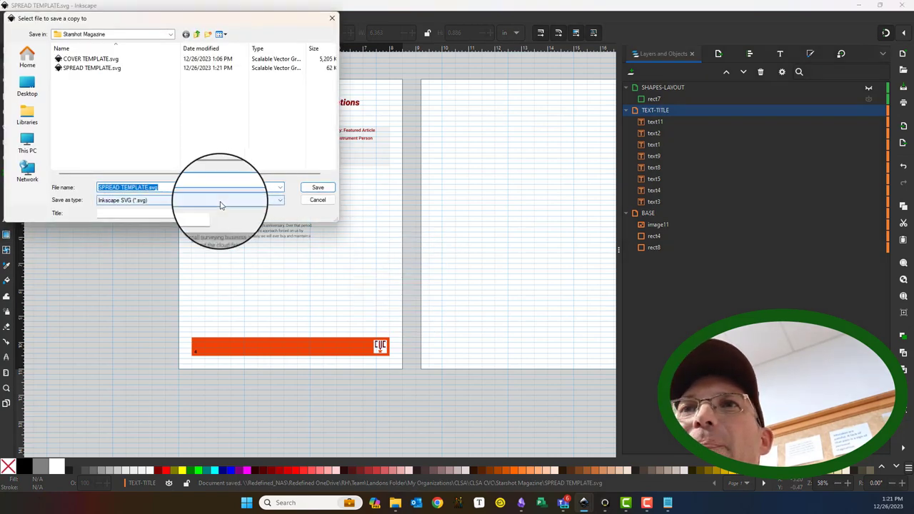
{"action": "left_click", "coordinate": [220, 201]}
{"action": "left_click", "coordinate": [179, 234]}
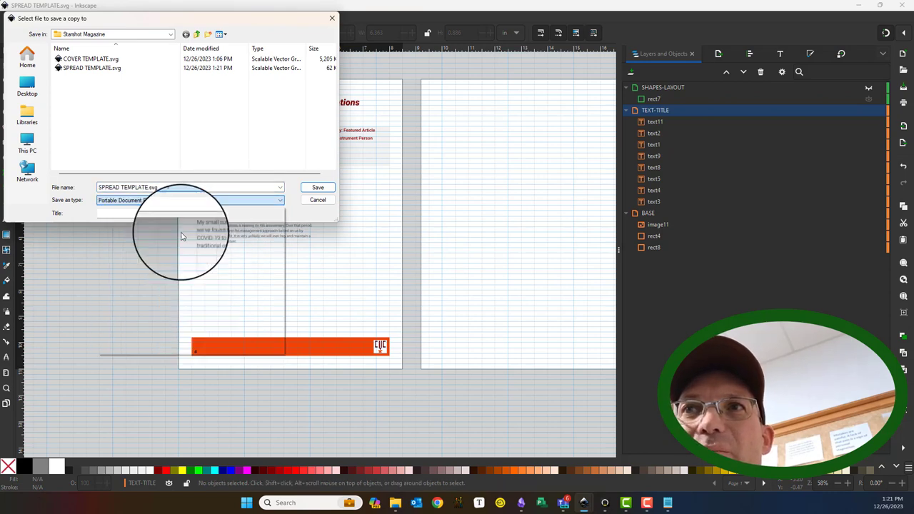
{"action": "left_click", "coordinate": [318, 187]}
{"action": "left_click", "coordinate": [176, 257]}
{"action": "key", "text": "ctrl+s"}
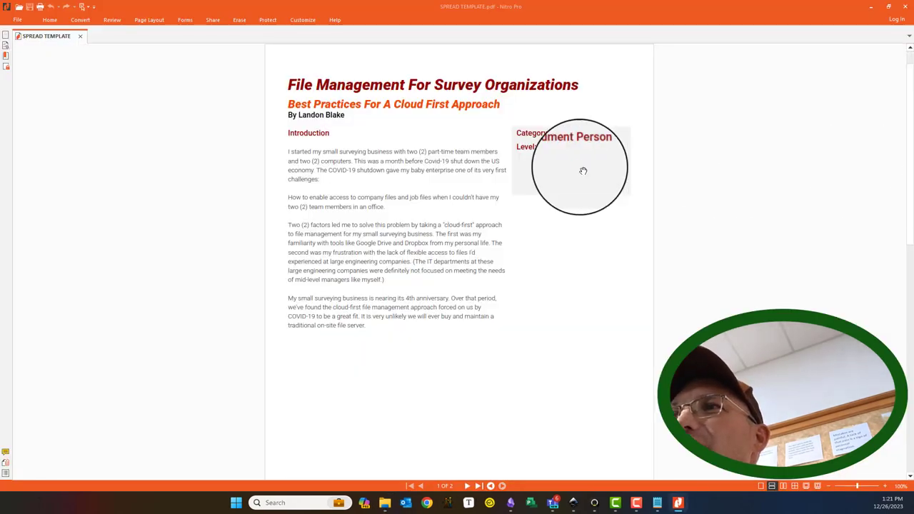
Step: Scroll through page 1 of SPREAD TEMPLATE.pdf in Nitro Pro to review title, headings and body text
{"action": "scroll", "coordinate": [583, 171], "scroll_direction": "down", "scroll_amount": 5}
{"action": "scroll", "coordinate": [583, 171], "scroll_direction": "up", "scroll_amount": 5}
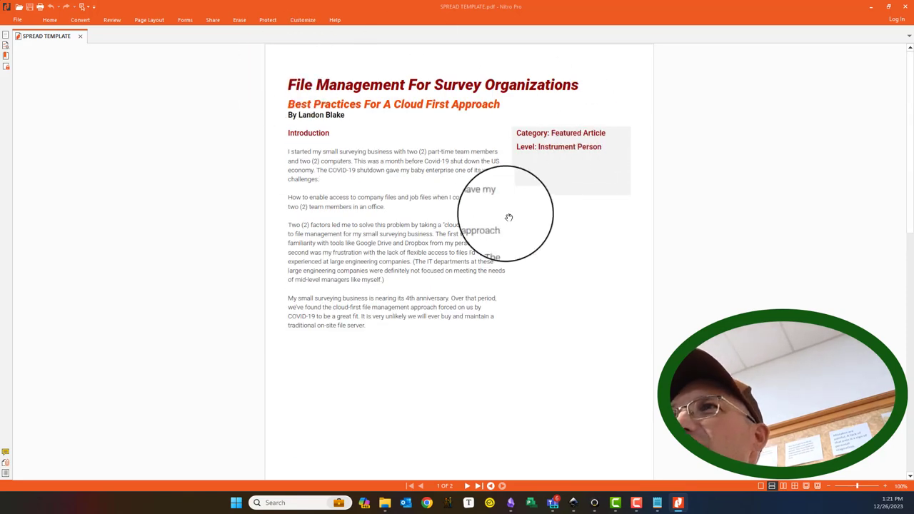
{"action": "scroll", "coordinate": [509, 217], "scroll_direction": "down", "scroll_amount": 8}
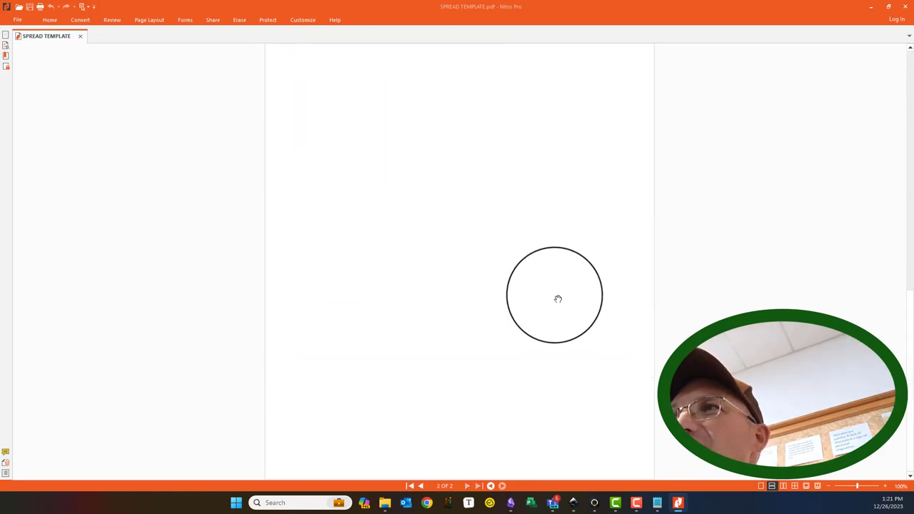
{"action": "scroll", "coordinate": [557, 306], "scroll_direction": "up", "scroll_amount": 2}
{"action": "scroll", "coordinate": [567, 314], "scroll_direction": "up", "scroll_amount": 2}
{"action": "scroll", "coordinate": [589, 357], "scroll_direction": "up", "scroll_amount": 6}
{"action": "scroll", "coordinate": [417, 245], "scroll_direction": "down", "scroll_amount": 2}
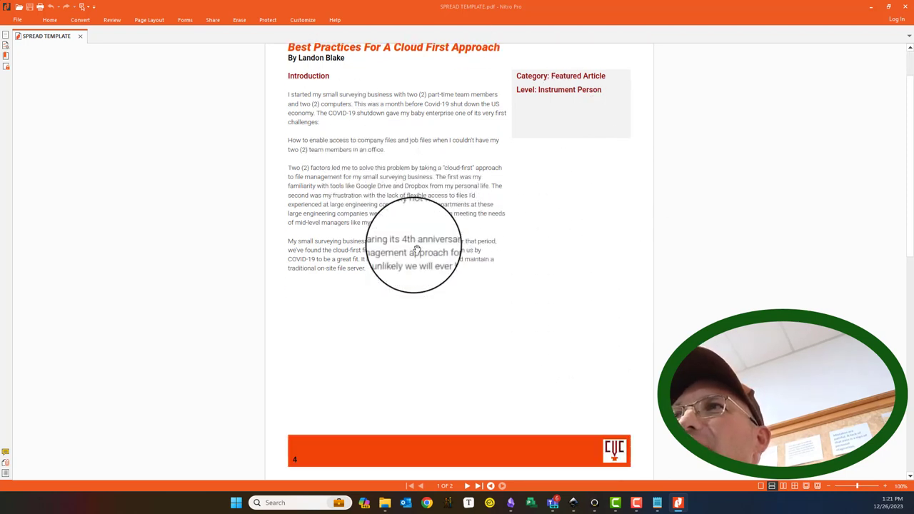
{"action": "scroll", "coordinate": [624, 203], "scroll_direction": "up", "scroll_amount": 2}
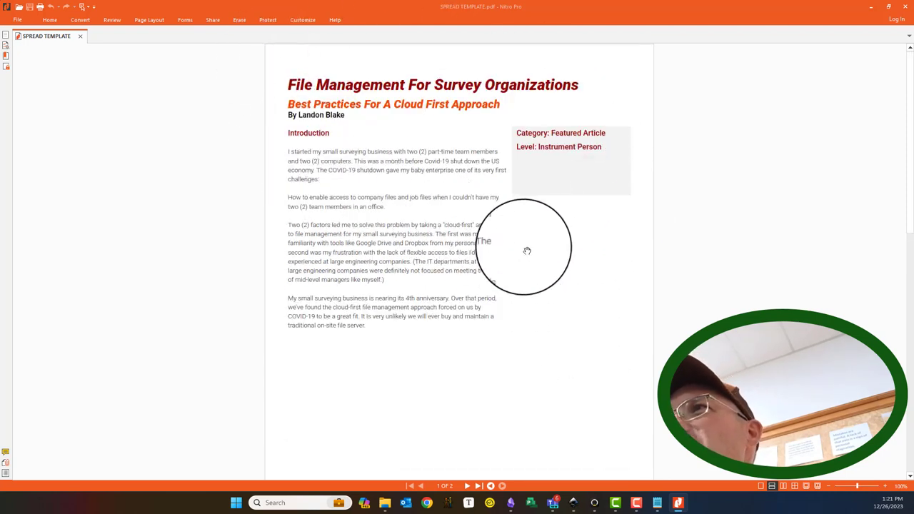
{"action": "scroll", "coordinate": [532, 244], "scroll_direction": "down", "scroll_amount": 1}
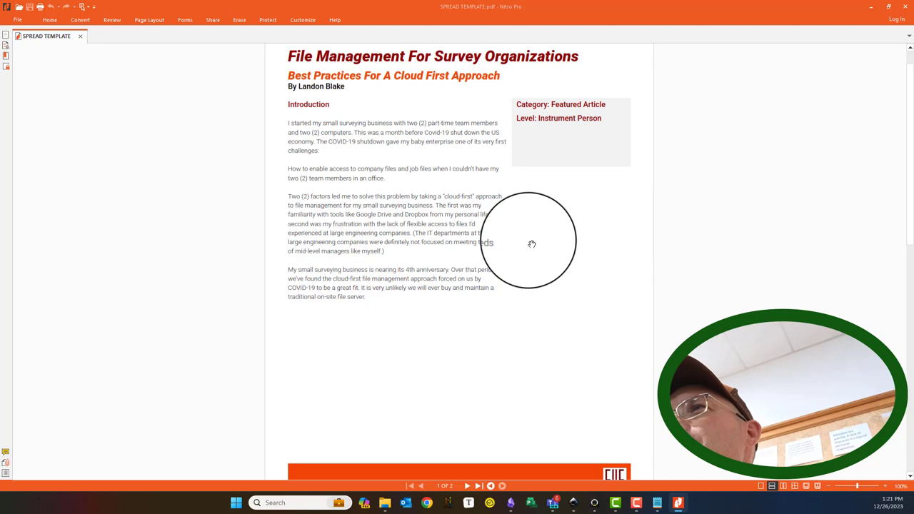
{"action": "scroll", "coordinate": [532, 245], "scroll_direction": "down", "scroll_amount": 4}
{"action": "scroll", "coordinate": [532, 244], "scroll_direction": "up", "scroll_amount": 5}
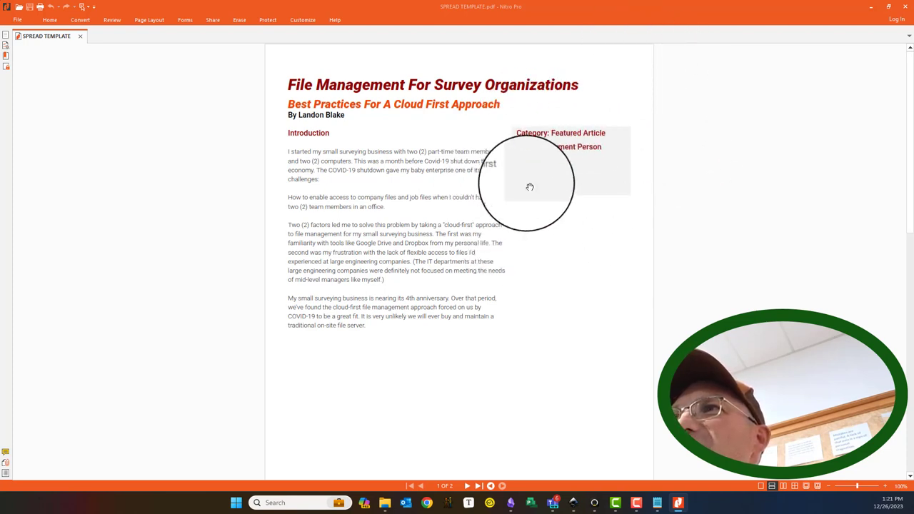
{"action": "scroll", "coordinate": [528, 185], "scroll_direction": "down", "scroll_amount": 6}
{"action": "scroll", "coordinate": [567, 292], "scroll_direction": "up", "scroll_amount": 6}
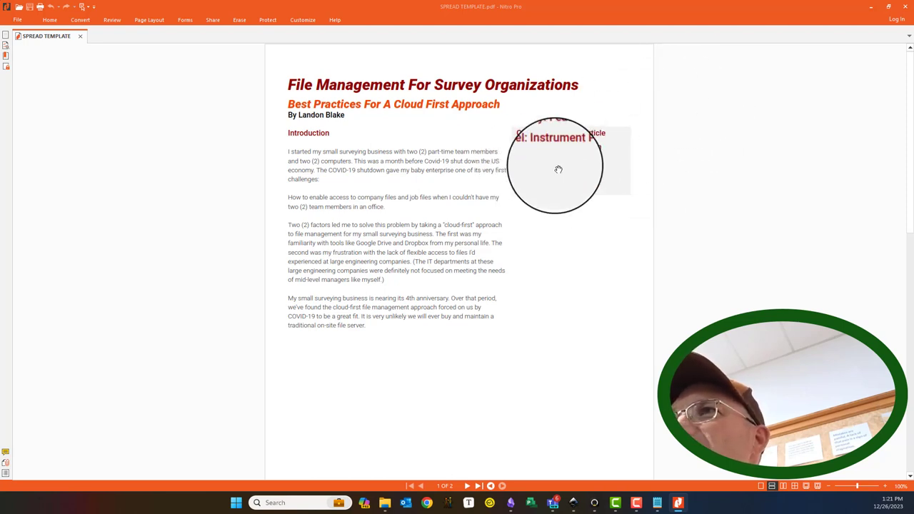
{"action": "scroll", "coordinate": [554, 169], "scroll_direction": "down", "scroll_amount": 1}
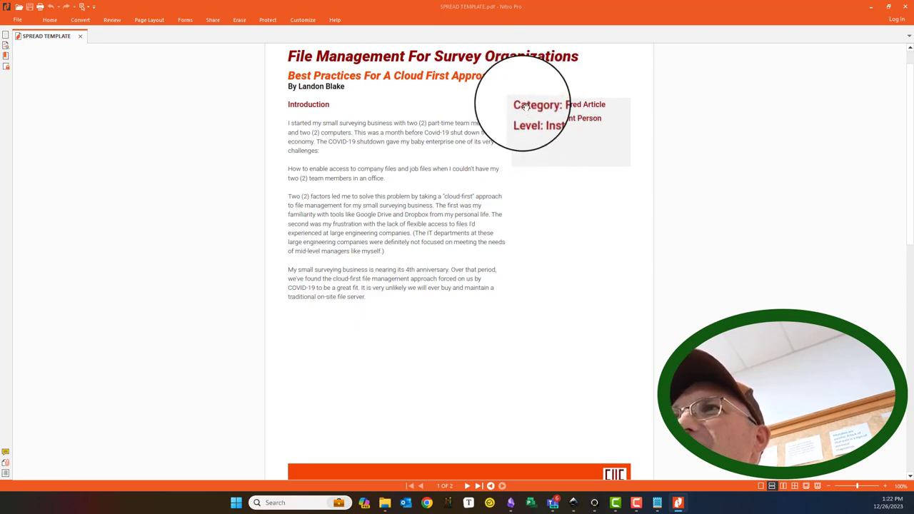
{"action": "scroll", "coordinate": [562, 207], "scroll_direction": "down", "scroll_amount": 2}
{"action": "scroll", "coordinate": [567, 196], "scroll_direction": "up", "scroll_amount": 2}
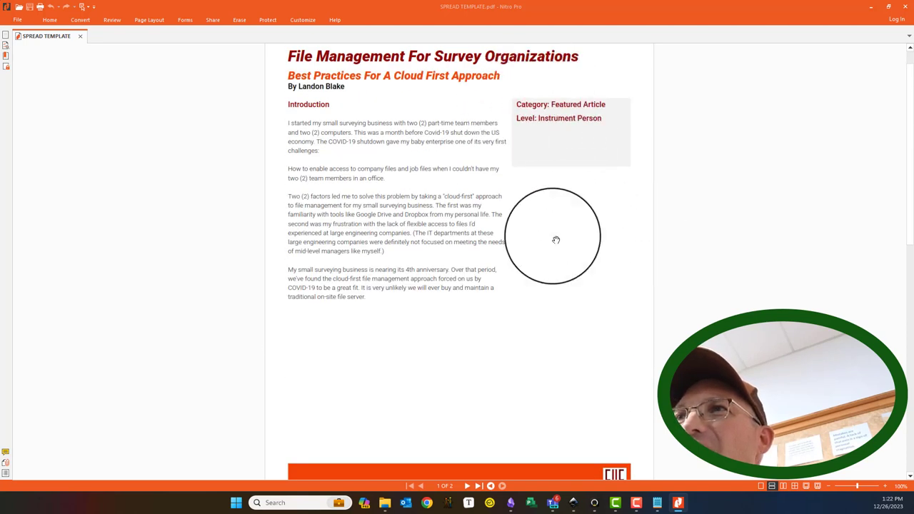
{"action": "scroll", "coordinate": [583, 214], "scroll_direction": "down", "scroll_amount": 1}
{"action": "scroll", "coordinate": [593, 279], "scroll_direction": "up", "scroll_amount": 2}
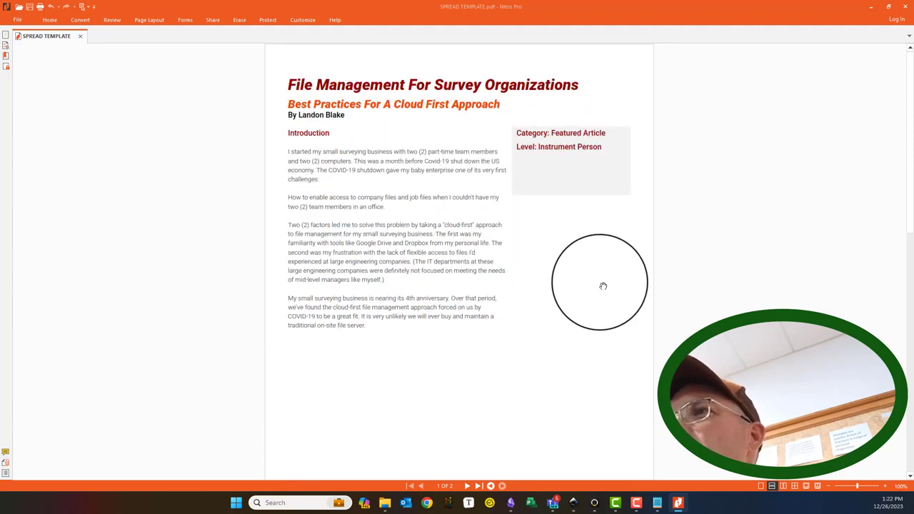
Step: Close Nitro Pro and duplicate the left page's Introduction heading and body text
{"action": "left_click", "coordinate": [903, 9]}
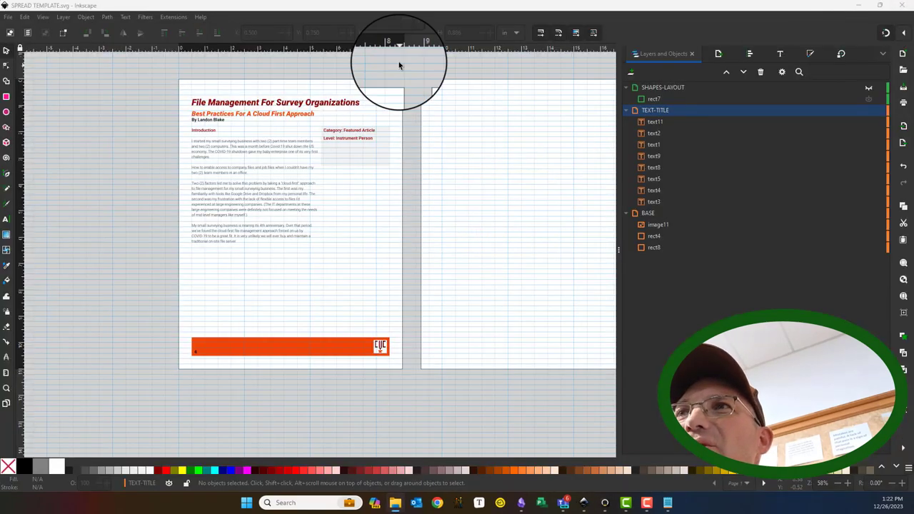
{"action": "left_click_drag", "start_coordinate": [407, 224], "coordinate": [371, 243]}
{"action": "left_click", "coordinate": [186, 163]}
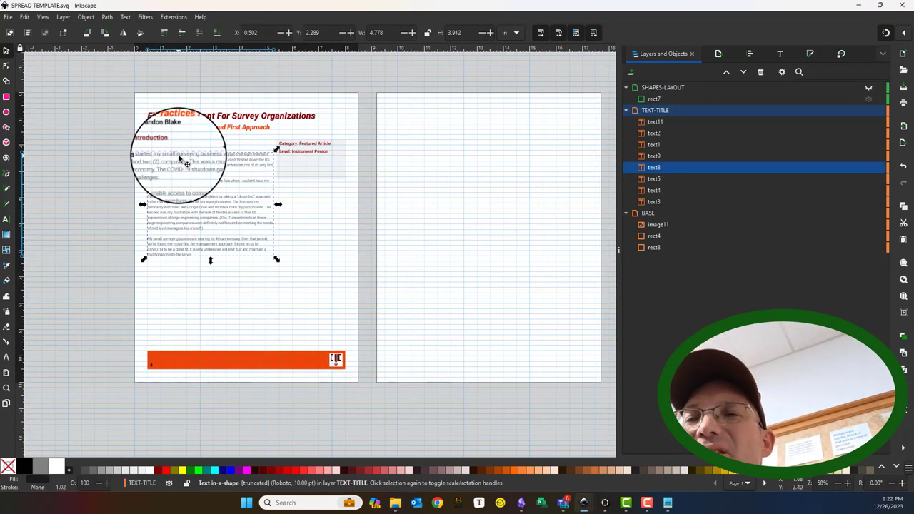
{"action": "left_click", "coordinate": [159, 143], "text": "shift"}
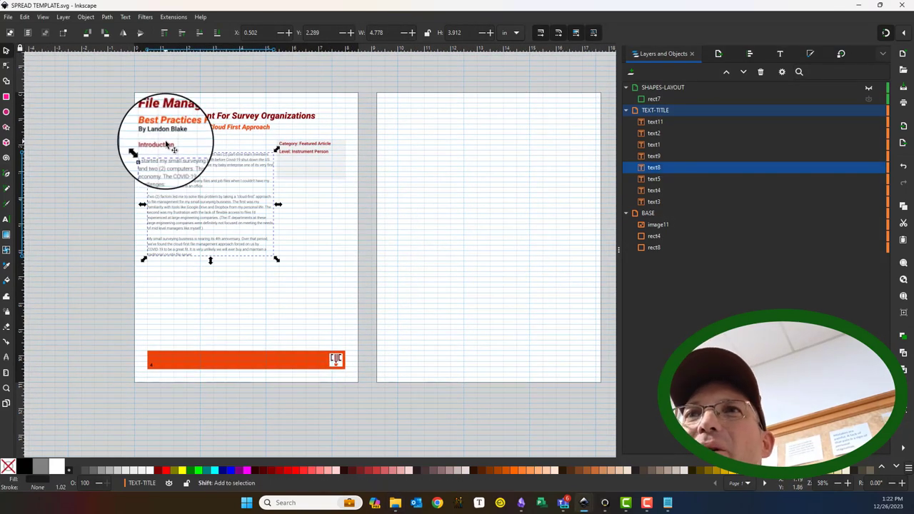
{"action": "left_click", "coordinate": [25, 16]}
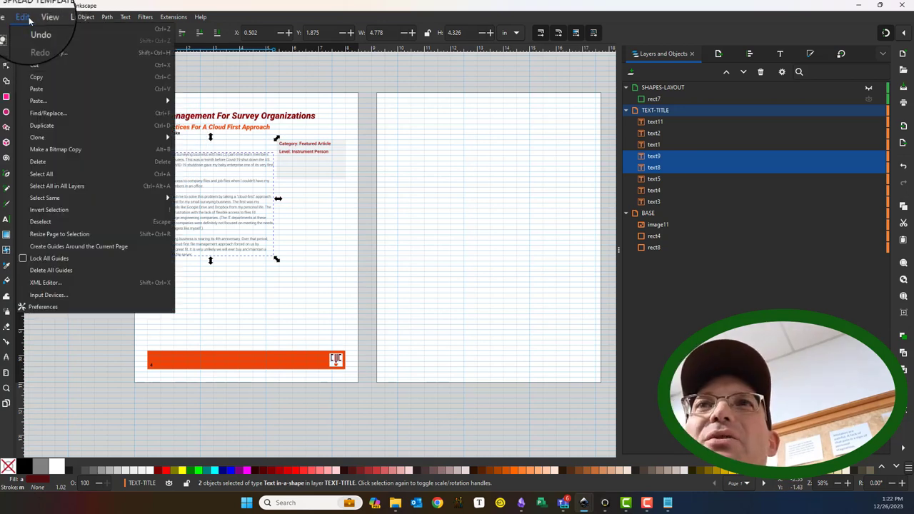
{"action": "left_click", "coordinate": [46, 125]}
Step: Position the copied heading and body text at the top-left of the right page
{"action": "left_click_drag", "start_coordinate": [166, 156], "coordinate": [392, 145]}
{"action": "scroll", "coordinate": [390, 142], "scroll_direction": "up", "scroll_amount": 4}
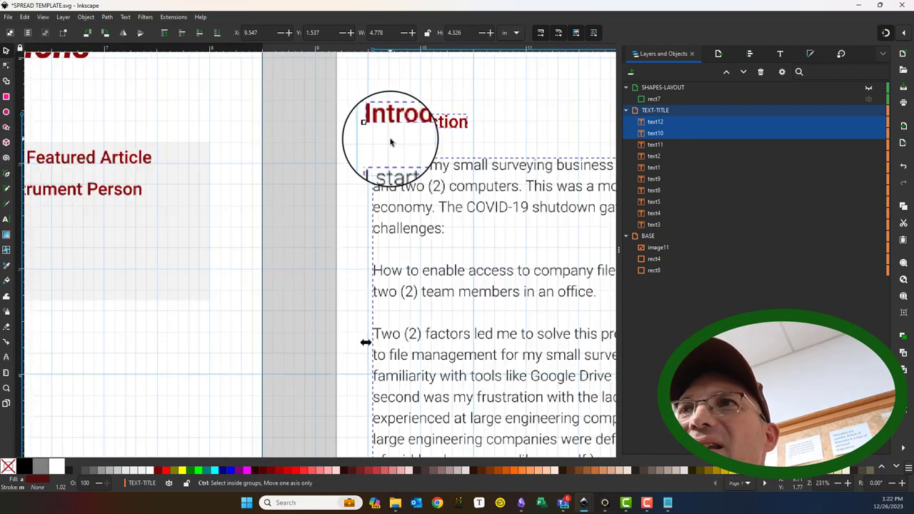
{"action": "left_click_drag", "start_coordinate": [361, 105], "coordinate": [416, 158]}
{"action": "scroll", "coordinate": [414, 159], "scroll_direction": "down", "scroll_amount": 4}
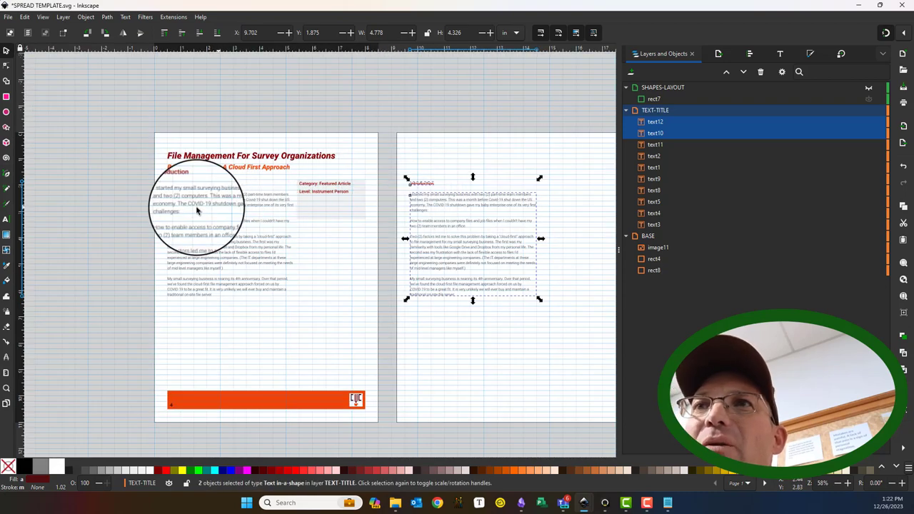
{"action": "scroll", "coordinate": [192, 211], "scroll_direction": "up", "scroll_amount": 2}
{"action": "scroll", "coordinate": [424, 228], "scroll_direction": "right", "scroll_amount": 5}
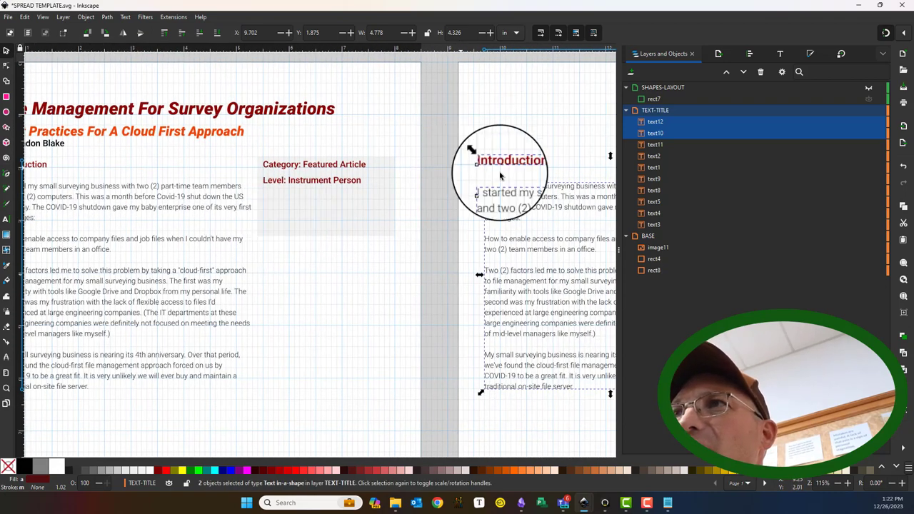
{"action": "scroll", "coordinate": [402, 261], "scroll_direction": "left", "scroll_amount": 5}
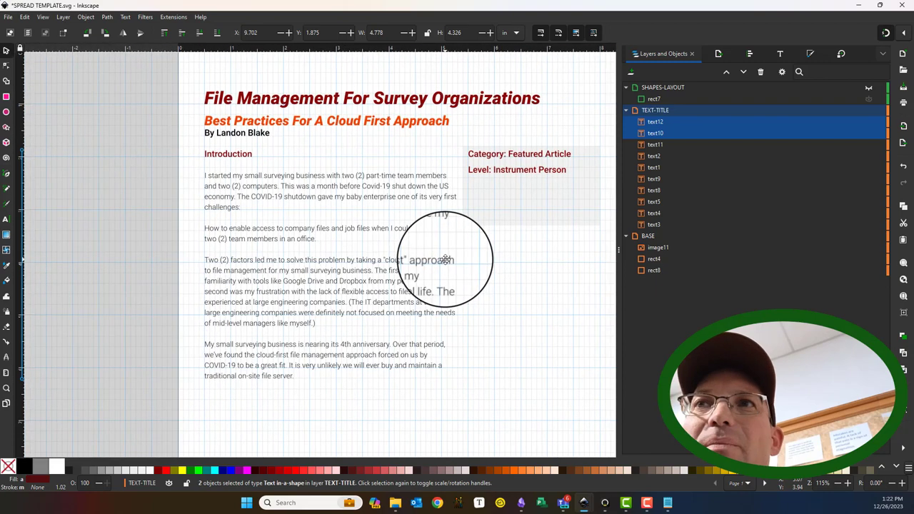
{"action": "scroll", "coordinate": [445, 259], "scroll_direction": "right", "scroll_amount": 5}
{"action": "scroll", "coordinate": [462, 166], "scroll_direction": "down", "scroll_amount": 1}
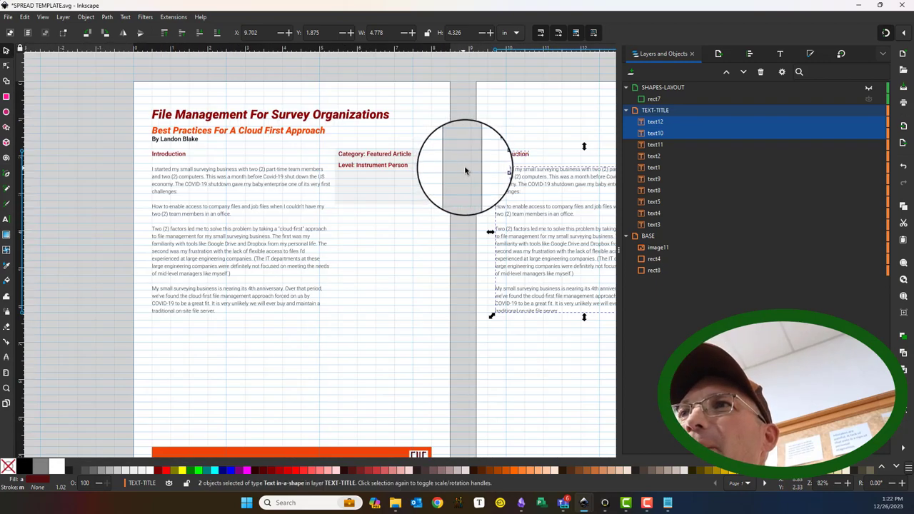
{"action": "left_click", "coordinate": [466, 170]}
{"action": "scroll", "coordinate": [470, 186], "scroll_direction": "right", "scroll_amount": 3}
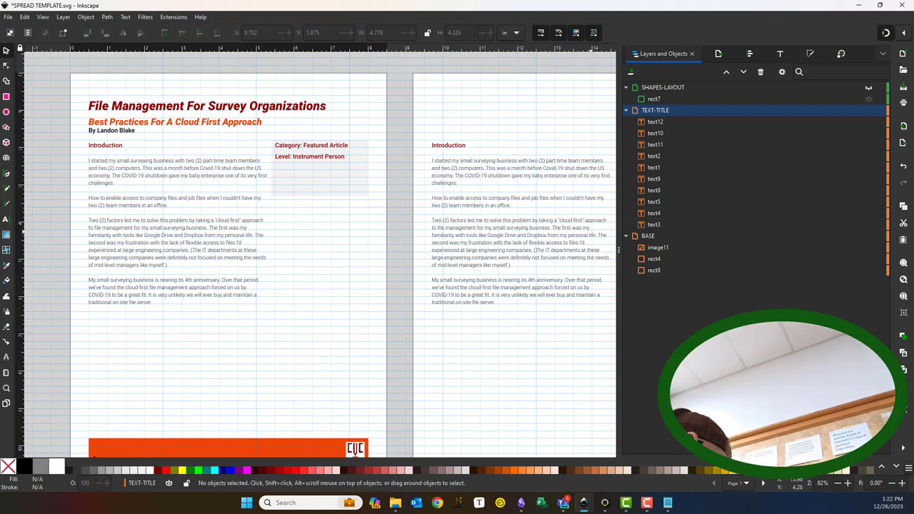
{"action": "key", "text": "alt+Tab"}
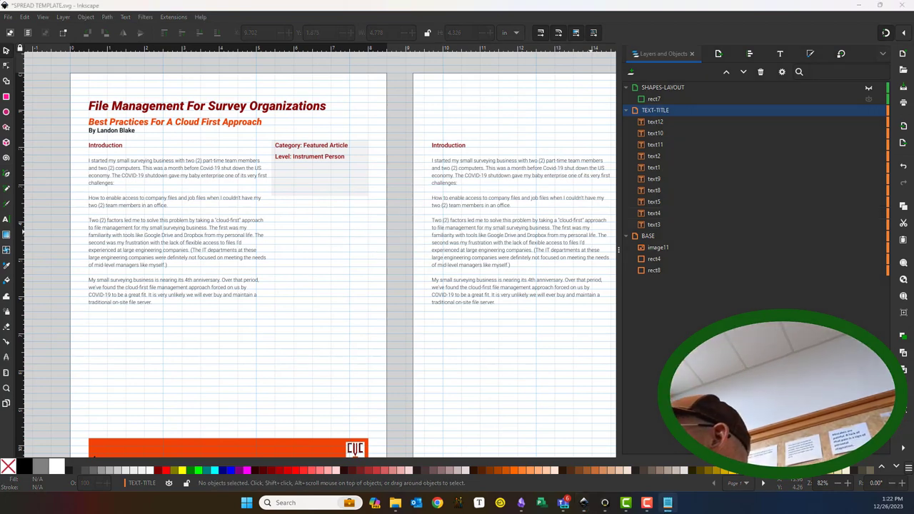
Step: Duplicate the red Introduction heading and move the copy below the left page's body text
{"action": "left_click", "coordinate": [105, 147]}
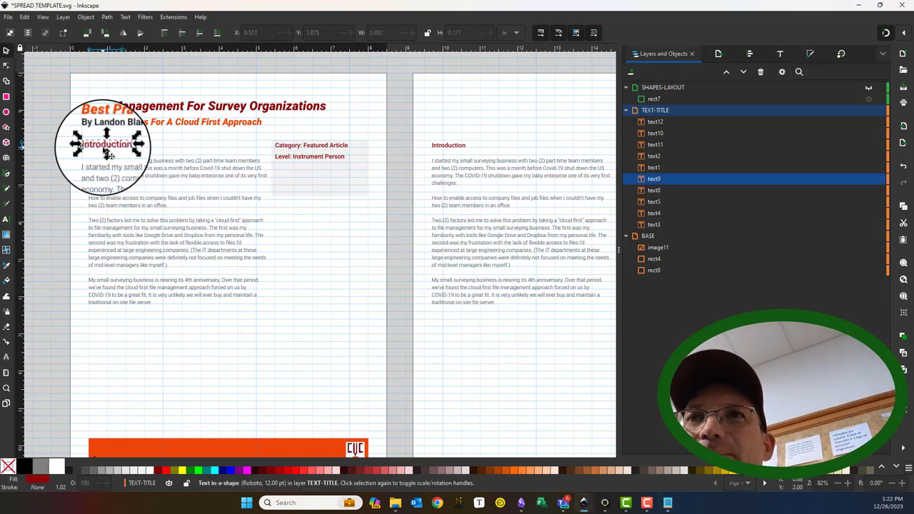
{"action": "key", "text": "ctrl+d"}
{"action": "left_click_drag", "start_coordinate": [107, 154], "coordinate": [95, 325]}
{"action": "scroll", "coordinate": [99, 311], "scroll_direction": "up", "scroll_amount": 3}
{"action": "scroll", "coordinate": [93, 308], "scroll_direction": "down", "scroll_amount": 2}
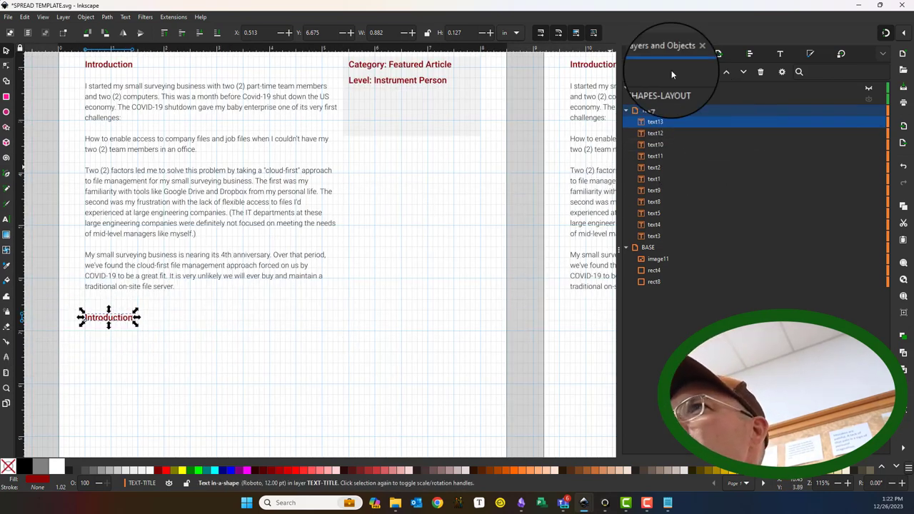
Step: Change the copy's text to 'The Benefits Of A Cloud First Approach To File Management'
{"action": "left_click", "coordinate": [784, 51]}
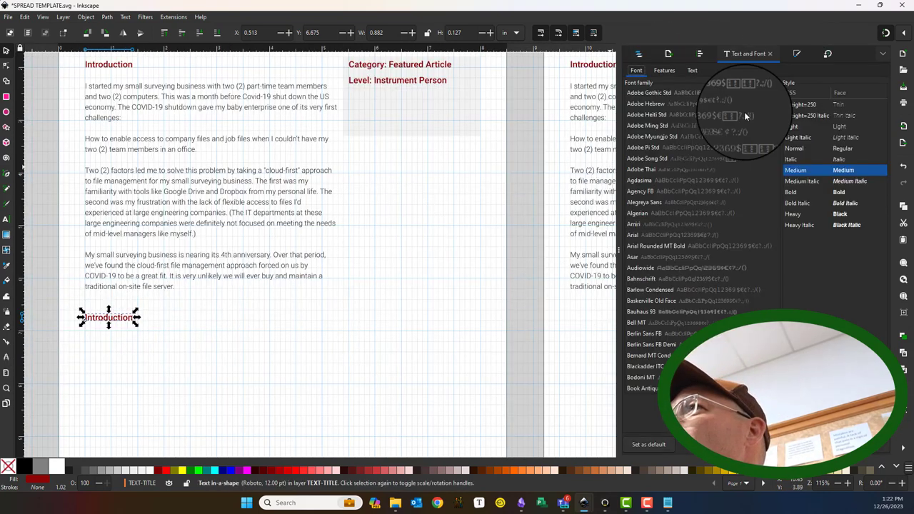
{"action": "left_click", "coordinate": [693, 70]}
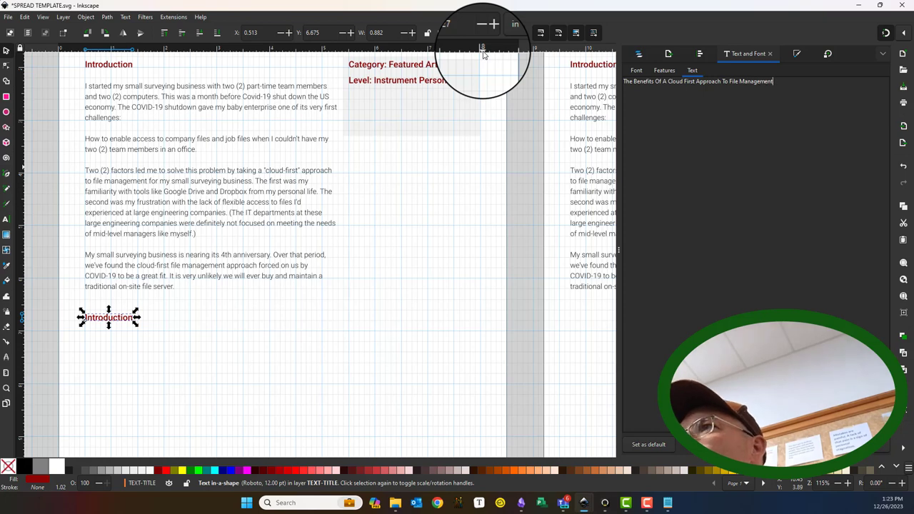
{"action": "left_click", "coordinate": [877, 451]}
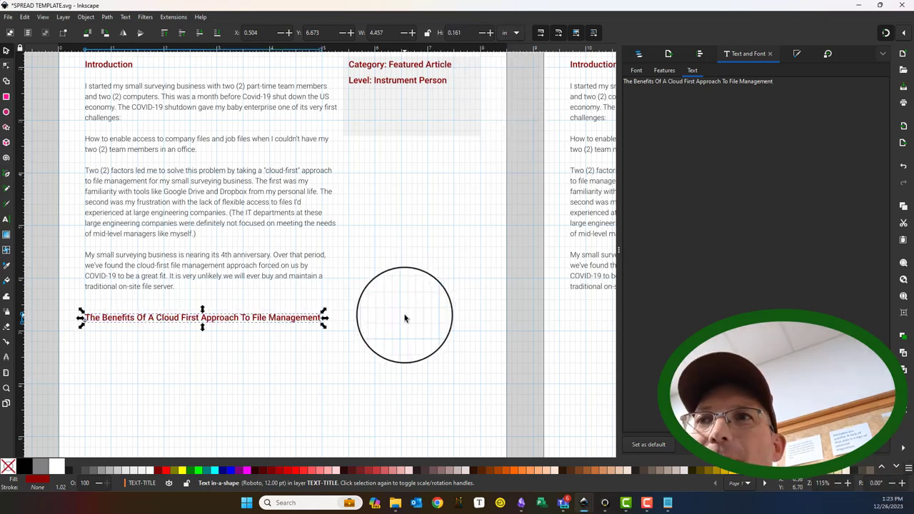
Step: Duplicate the left page's body paragraphs and place the copy under the new heading
{"action": "key", "text": "Escape"}
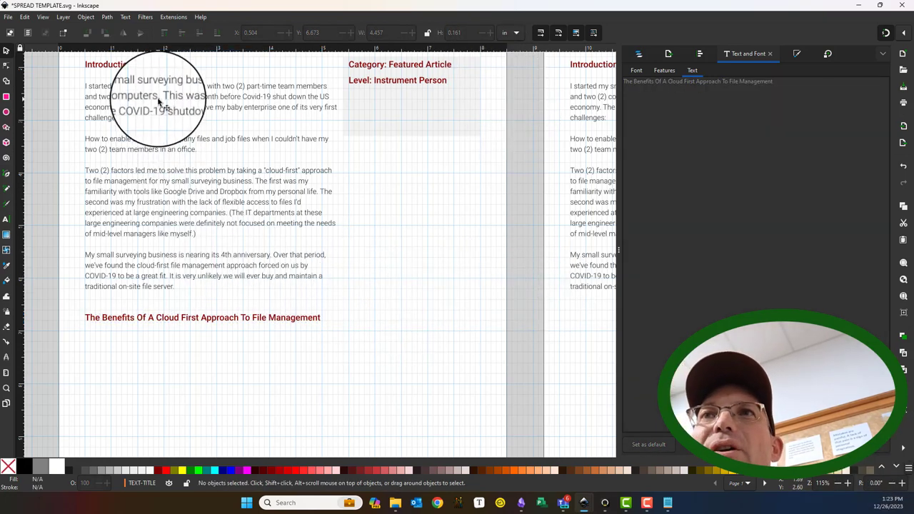
{"action": "left_click", "coordinate": [158, 87]}
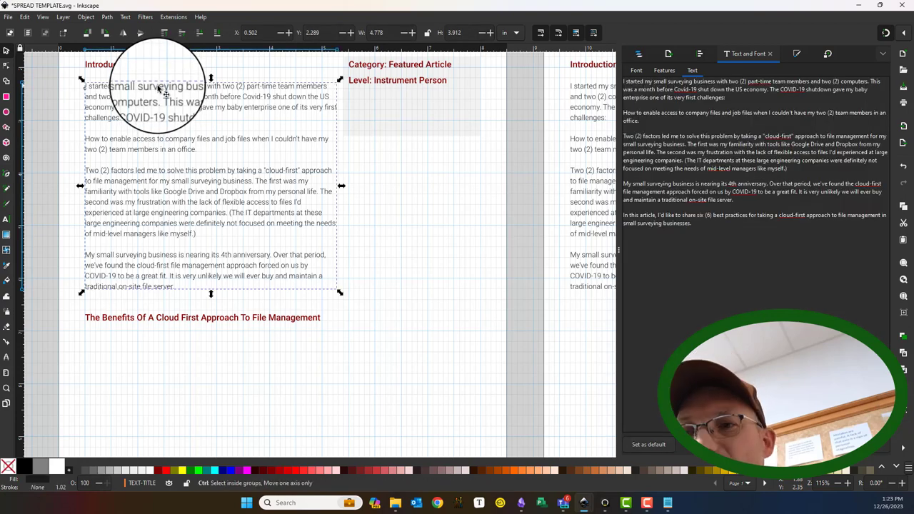
{"action": "key", "text": "ctrl+d"}
{"action": "left_click_drag", "start_coordinate": [158, 87], "coordinate": [98, 346]}
{"action": "scroll", "coordinate": [174, 265], "scroll_direction": "down", "scroll_amount": 6}
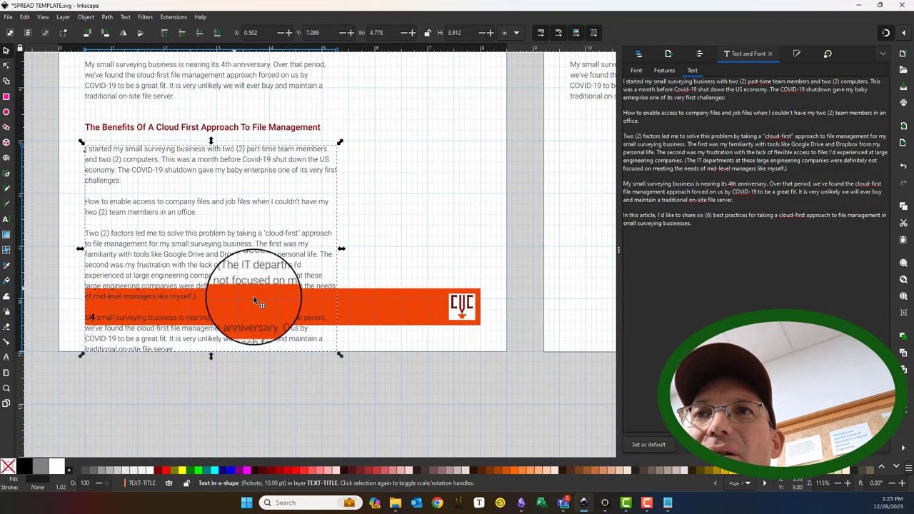
Step: Resize the copied text frame to 4.877 × 2.340 in, ending above the orange footer
{"action": "key", "text": "t"}
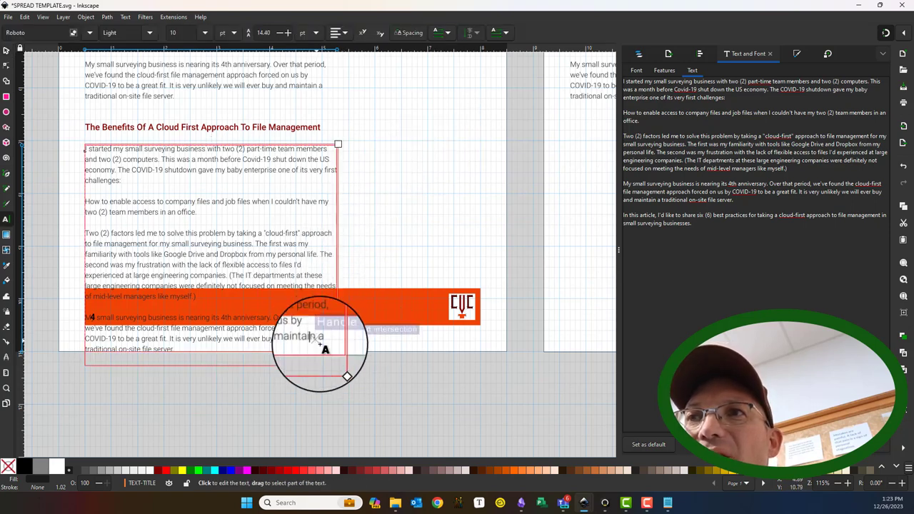
{"action": "left_click_drag", "start_coordinate": [338, 365], "coordinate": [321, 277]}
{"action": "left_click", "coordinate": [7, 52]}
{"action": "scroll", "coordinate": [464, 300], "scroll_direction": "up", "scroll_amount": 5}
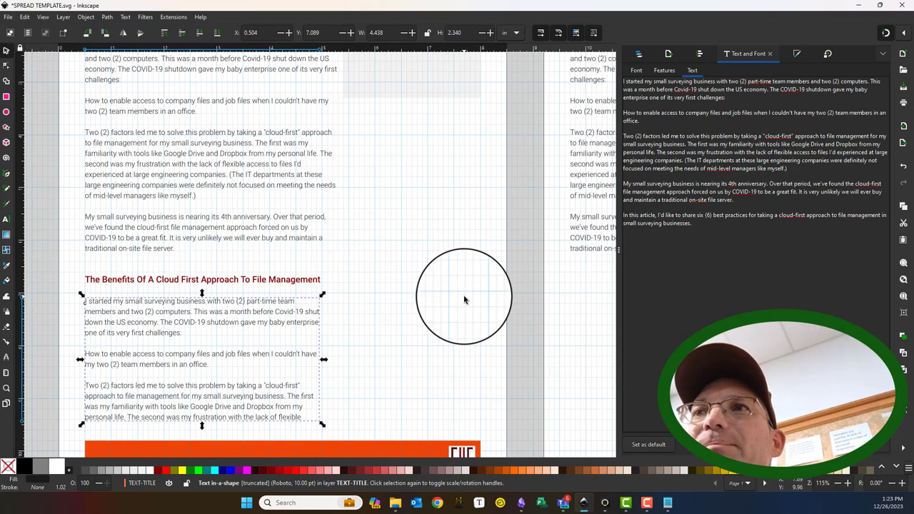
{"action": "scroll", "coordinate": [464, 300], "scroll_direction": "down", "scroll_amount": 4}
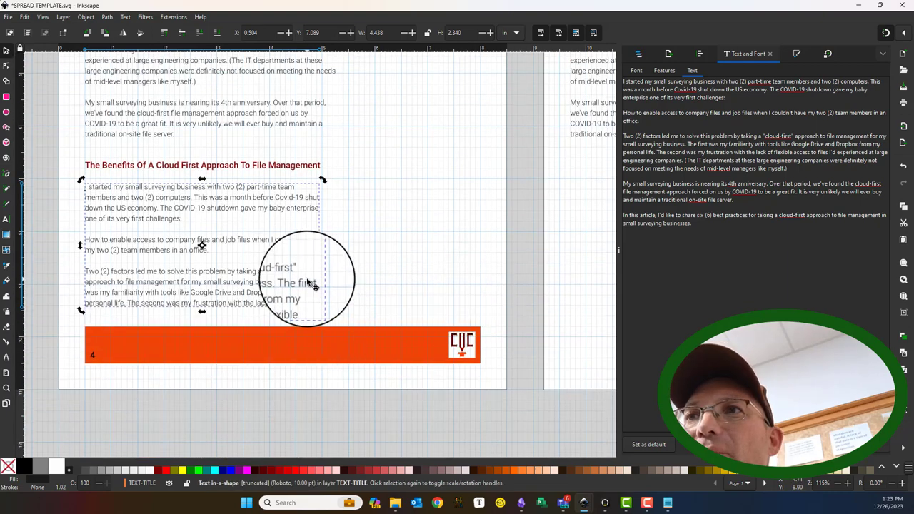
{"action": "double_click", "coordinate": [309, 284]}
{"action": "left_click_drag", "start_coordinate": [323, 315], "coordinate": [336, 315]}
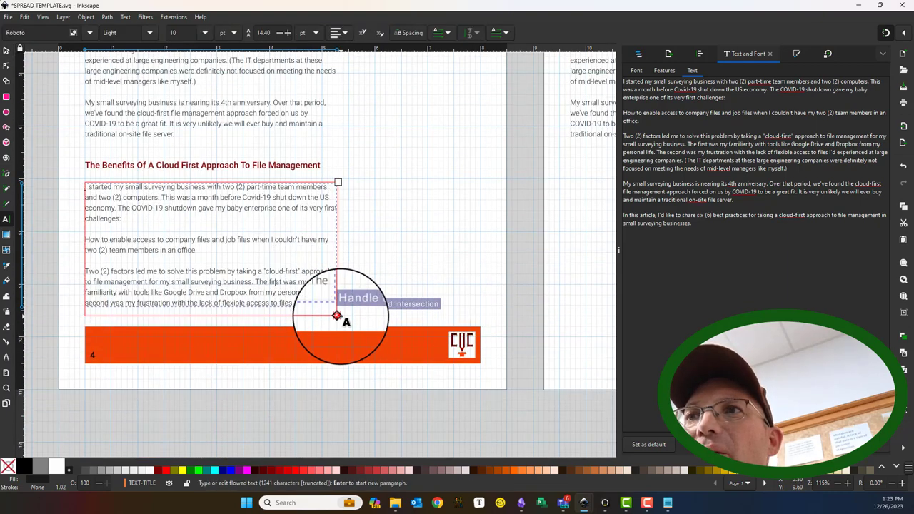
{"action": "scroll", "coordinate": [379, 270], "scroll_direction": "up", "scroll_amount": 5}
{"action": "scroll", "coordinate": [374, 265], "scroll_direction": "down", "scroll_amount": 4}
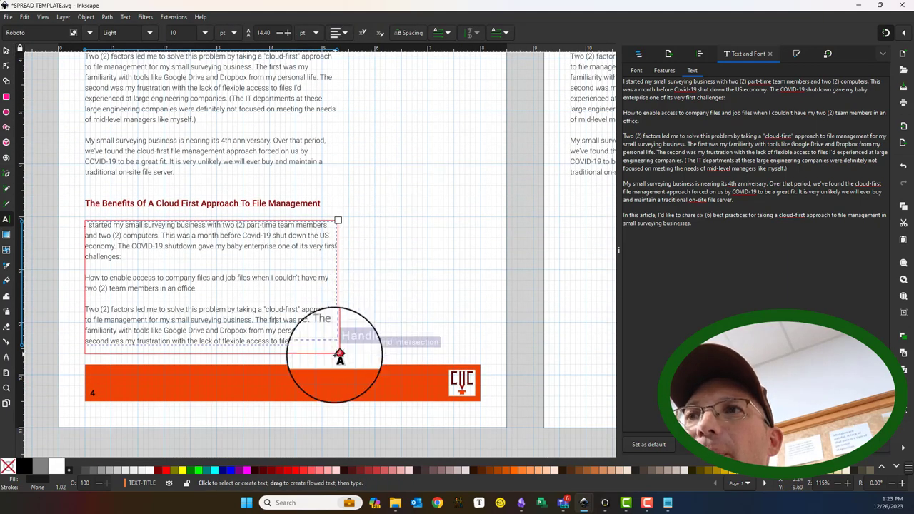
{"action": "left_click_drag", "start_coordinate": [333, 328], "coordinate": [345, 349]}
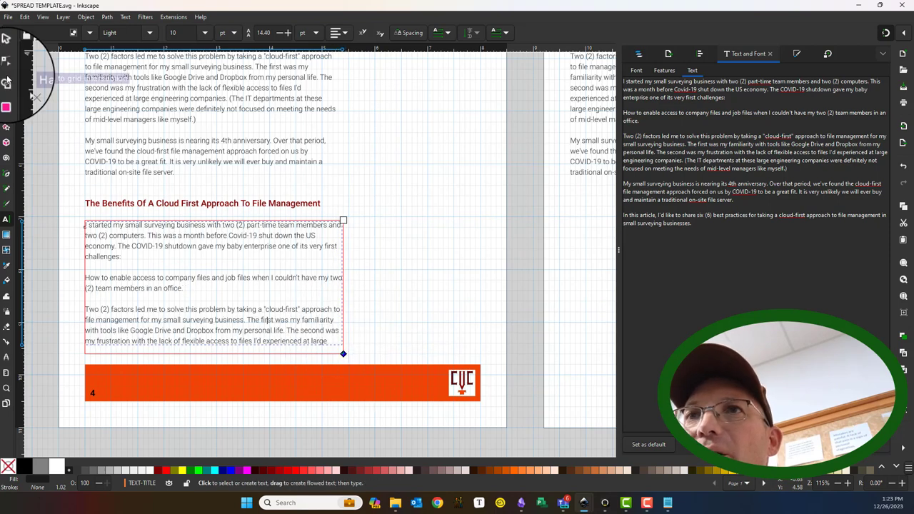
{"action": "left_click", "coordinate": [6, 50]}
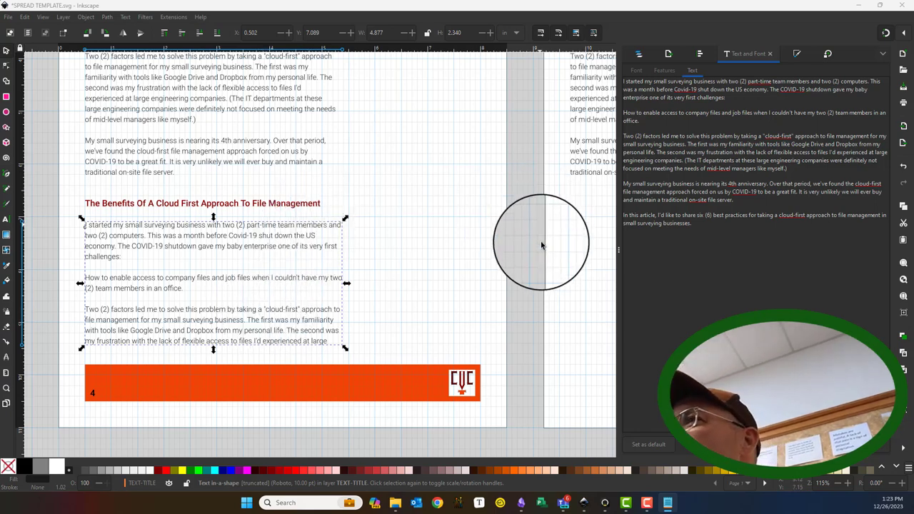
Step: Replace the copied paragraph's text with the pasted numbered benefits list
{"action": "left_click_drag", "start_coordinate": [714, 218], "coordinate": [600, 93]}
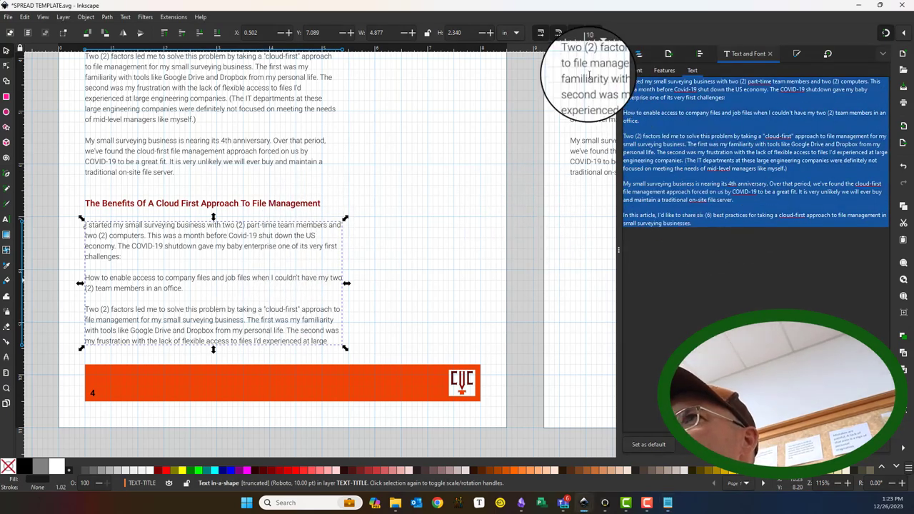
{"action": "key", "text": "ctrl+v"}
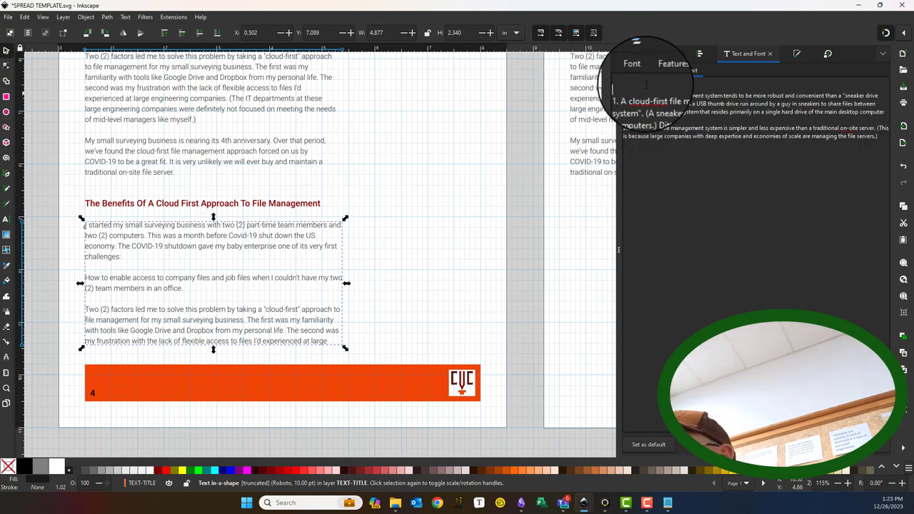
{"action": "key", "text": "Delete"}
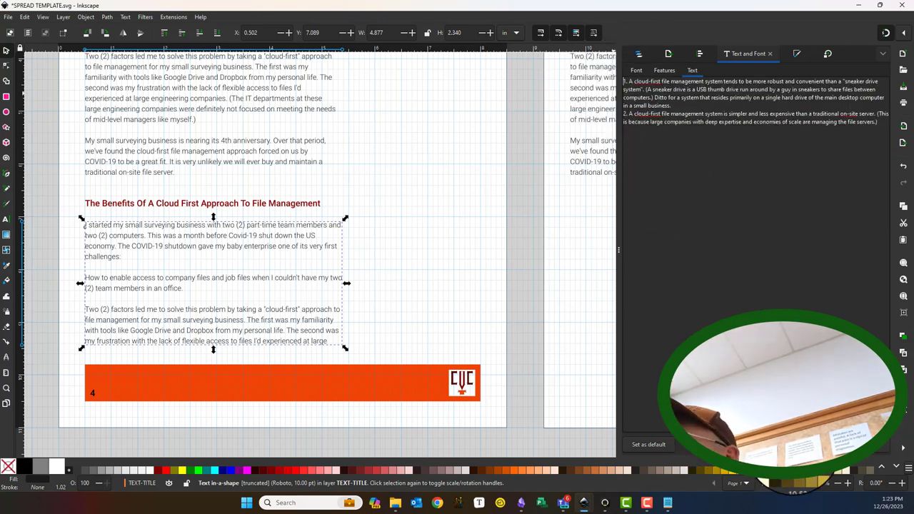
{"action": "left_click", "coordinate": [877, 444]}
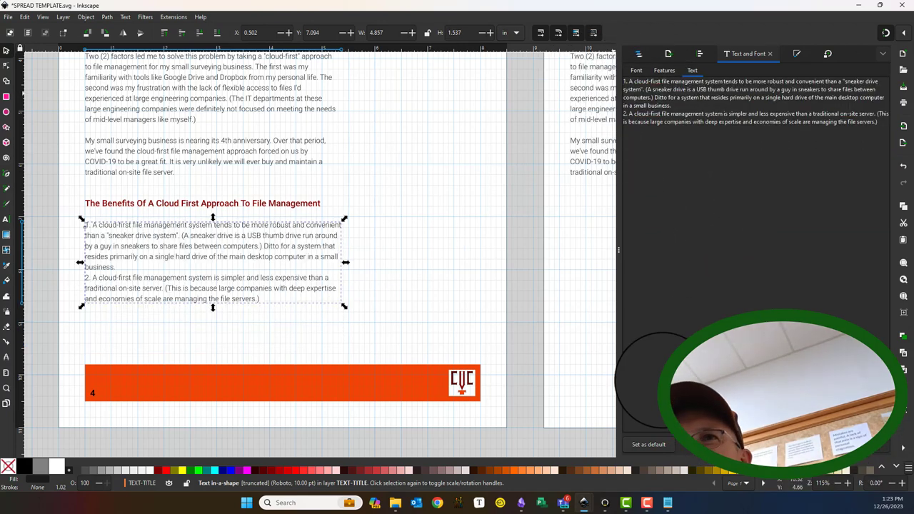
Step: Insert a blank line between benefits 1 and 2
{"action": "left_click", "coordinate": [123, 271]}
{"action": "left_click", "coordinate": [273, 241]}
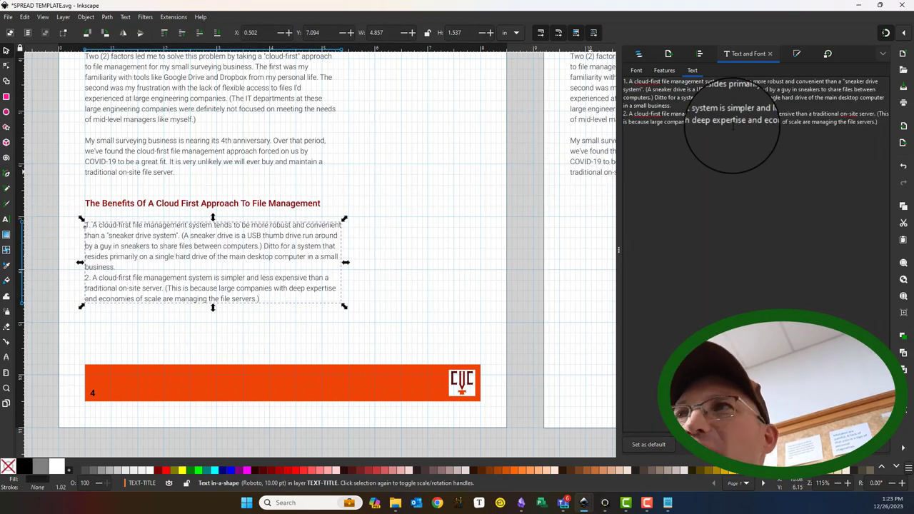
{"action": "left_click", "coordinate": [690, 106]}
{"action": "key", "text": "Return"}
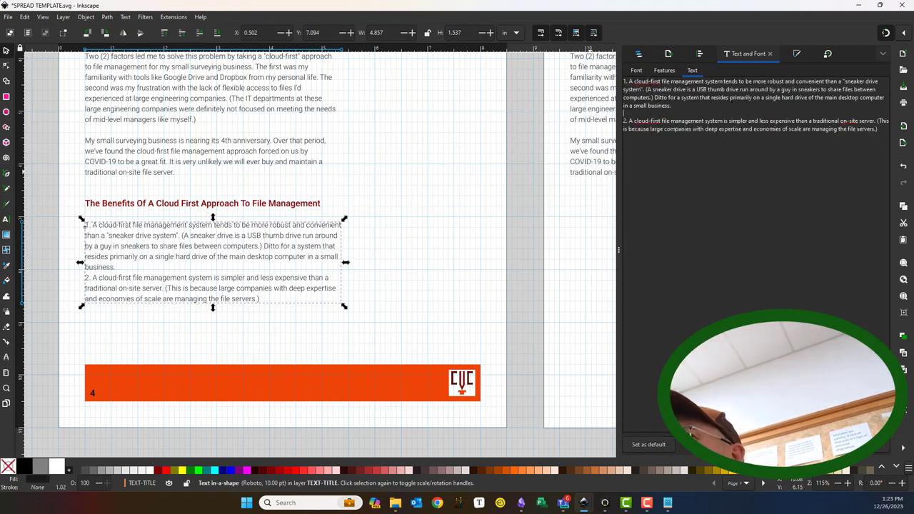
{"action": "left_click", "coordinate": [883, 447]}
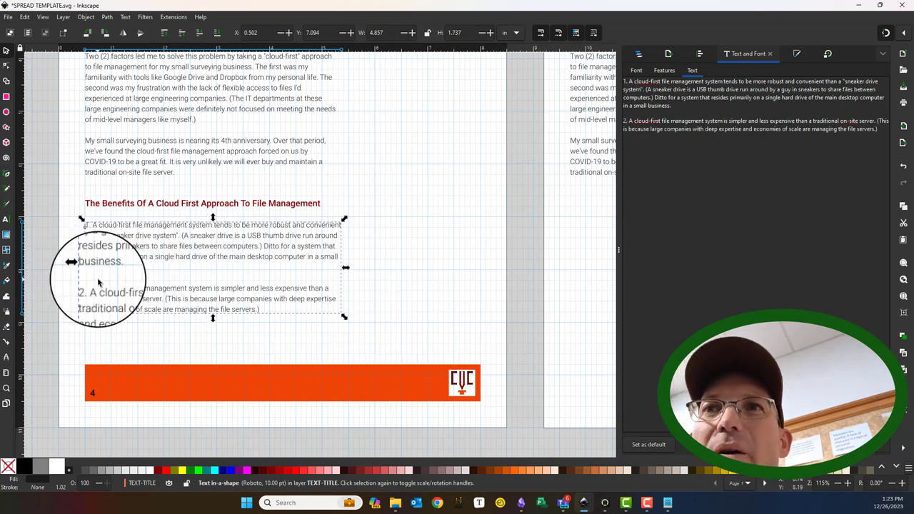
{"action": "key", "text": "Escape"}
Step: Add a third benefit about anywhere-anytime access, copied from the article notes
{"action": "scroll", "coordinate": [98, 289], "scroll_direction": "up", "scroll_amount": 2}
{"action": "scroll", "coordinate": [327, 296], "scroll_direction": "down", "scroll_amount": 1}
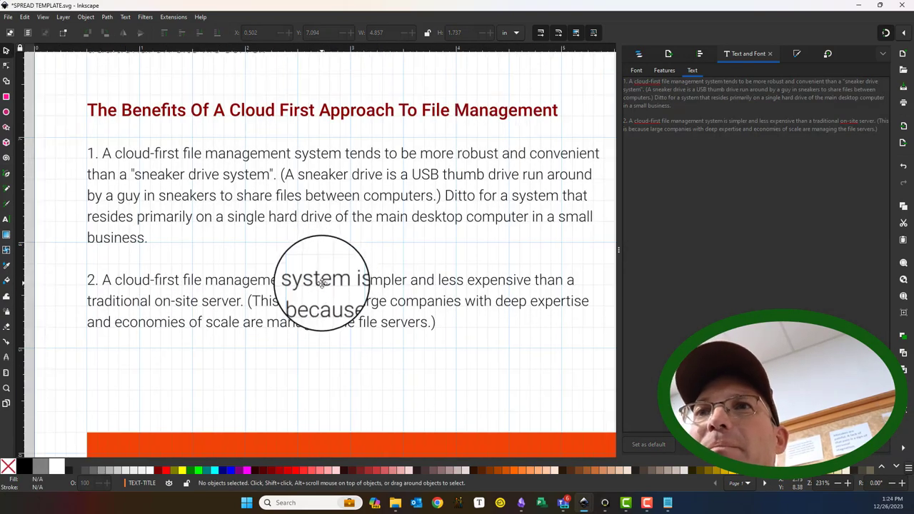
{"action": "scroll", "coordinate": [306, 339], "scroll_direction": "down", "scroll_amount": 1}
{"action": "left_click", "coordinate": [309, 327]}
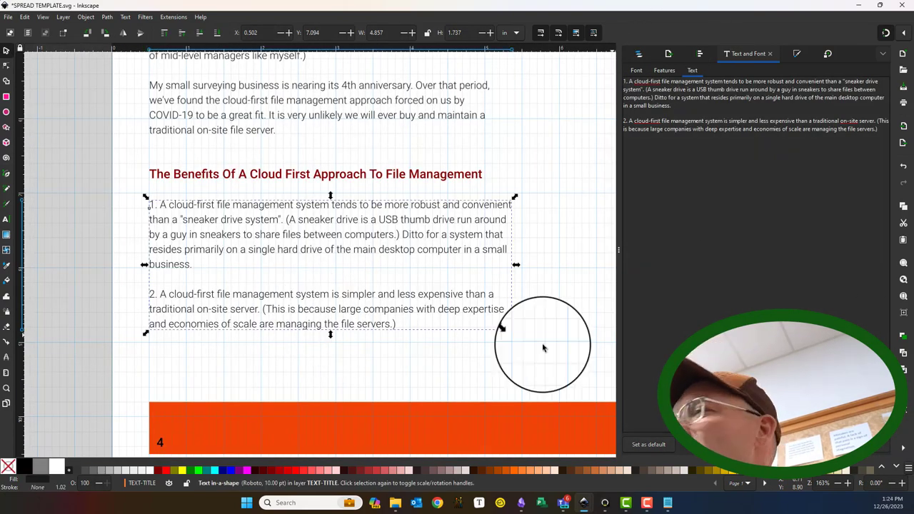
{"action": "left_click", "coordinate": [668, 503]}
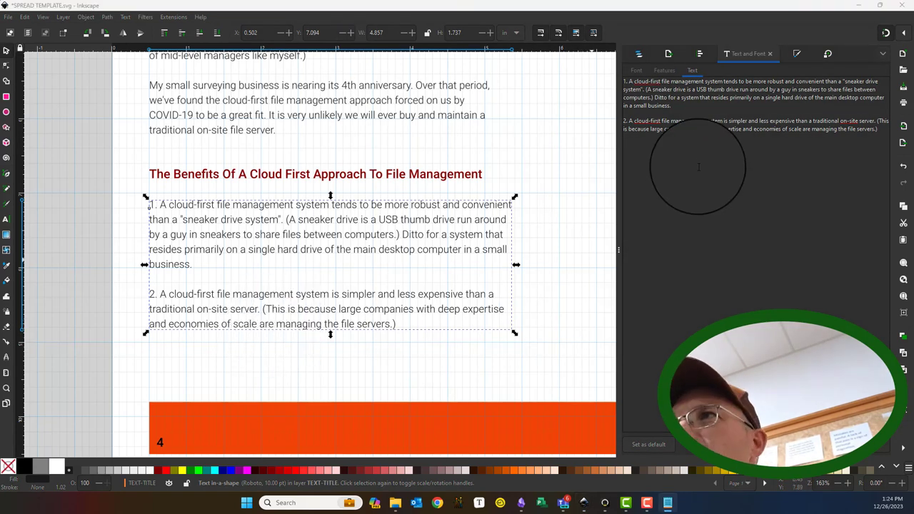
{"action": "left_click", "coordinate": [696, 139]}
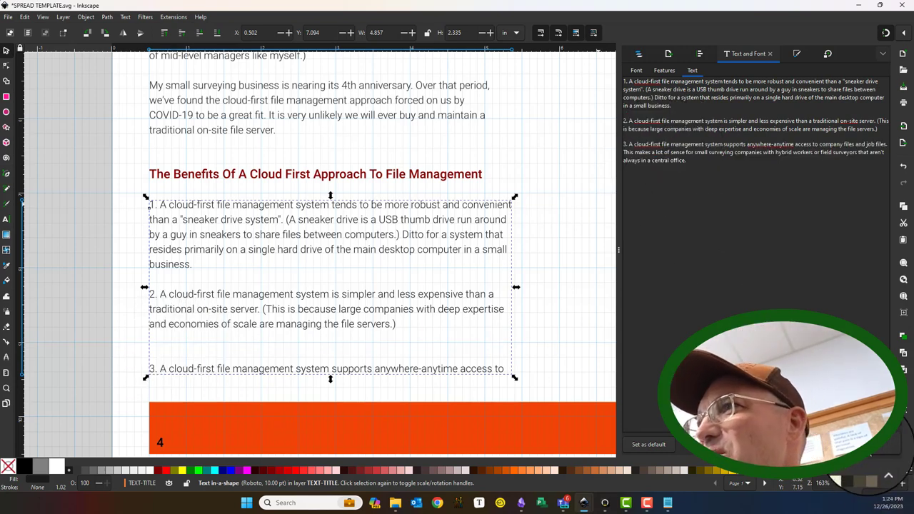
{"action": "left_click", "coordinate": [886, 445]}
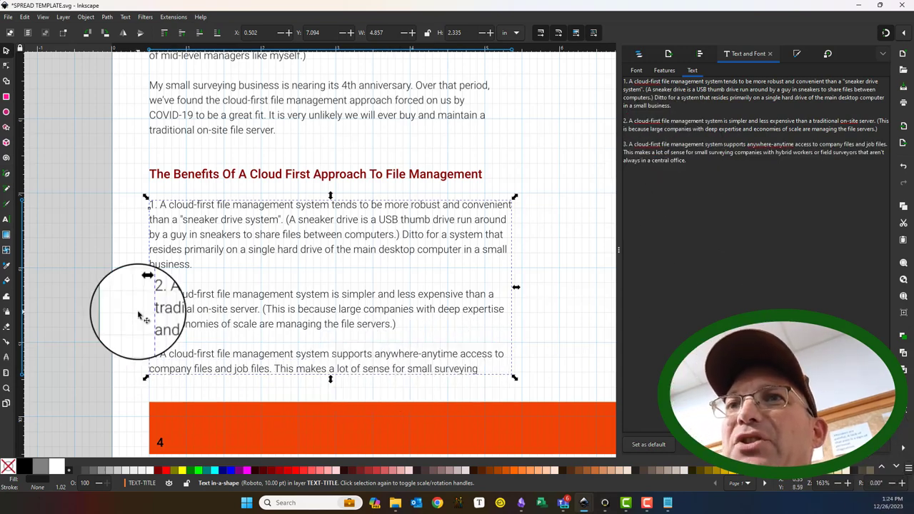
{"action": "scroll", "coordinate": [329, 380], "scroll_direction": "right", "scroll_amount": 1}
{"action": "scroll", "coordinate": [328, 380], "scroll_direction": "up", "scroll_amount": 5}
Step: Shift the right page's body text block upward
{"action": "scroll", "coordinate": [388, 214], "scroll_direction": "down", "scroll_amount": 1}
{"action": "scroll", "coordinate": [402, 230], "scroll_direction": "down", "scroll_amount": 2}
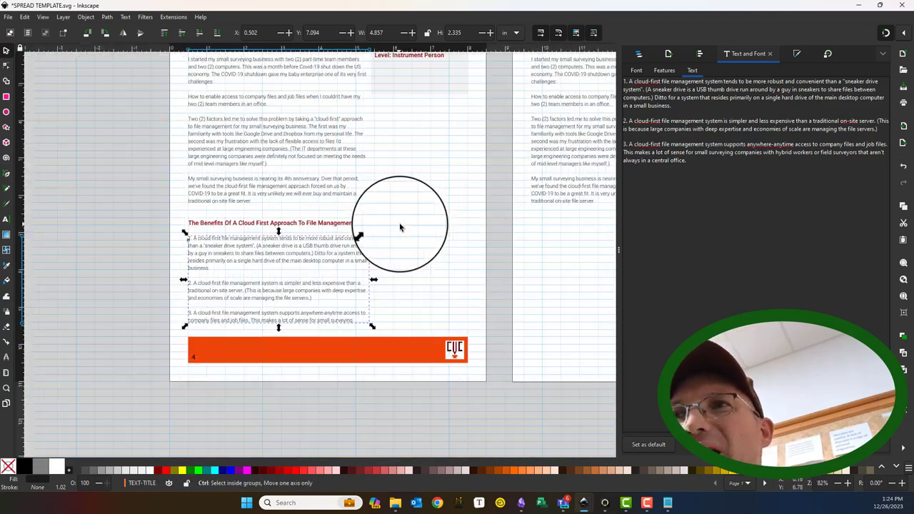
{"action": "scroll", "coordinate": [465, 283], "scroll_direction": "right", "scroll_amount": 1}
{"action": "scroll", "coordinate": [465, 339], "scroll_direction": "up", "scroll_amount": 3}
{"action": "scroll", "coordinate": [465, 339], "scroll_direction": "right", "scroll_amount": 3}
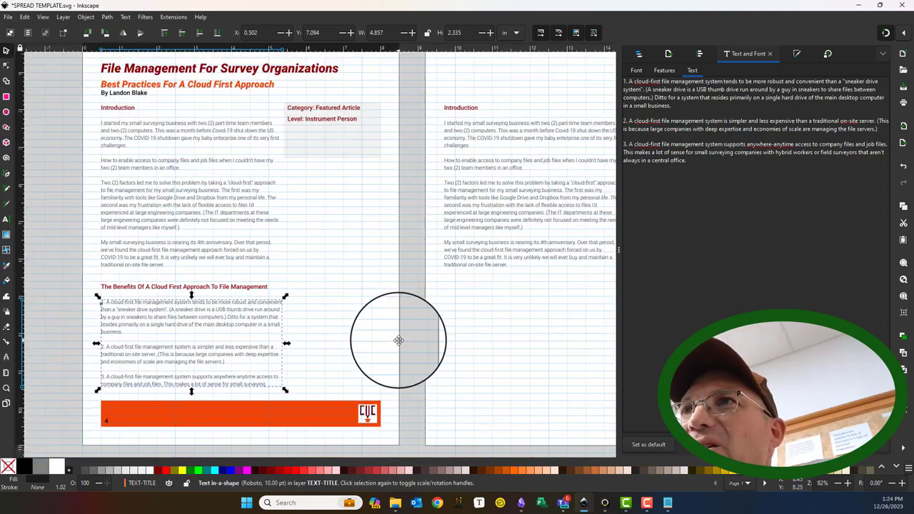
{"action": "left_click", "coordinate": [462, 113]}
{"action": "scroll", "coordinate": [462, 113], "scroll_direction": "up", "scroll_amount": 2}
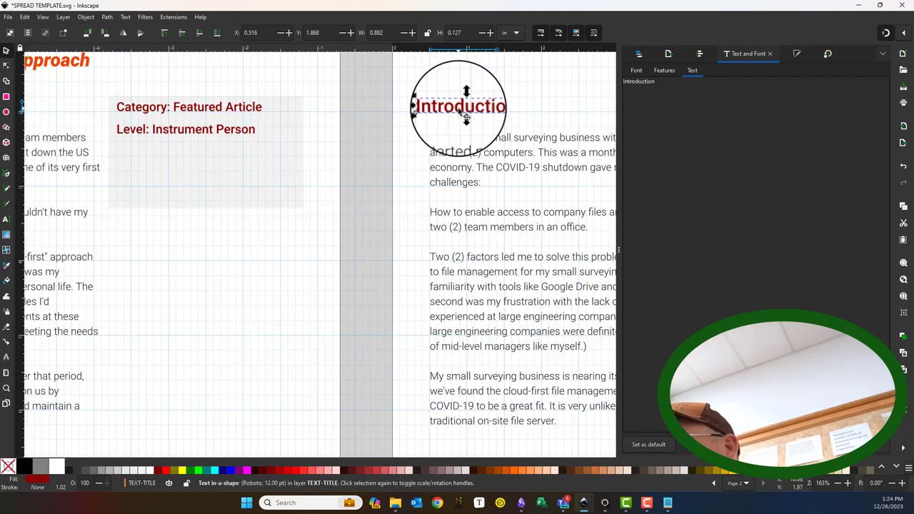
{"action": "left_click_drag", "start_coordinate": [450, 136], "coordinate": [449, 105]}
{"action": "scroll", "coordinate": [367, 206], "scroll_direction": "down", "scroll_amount": 2}
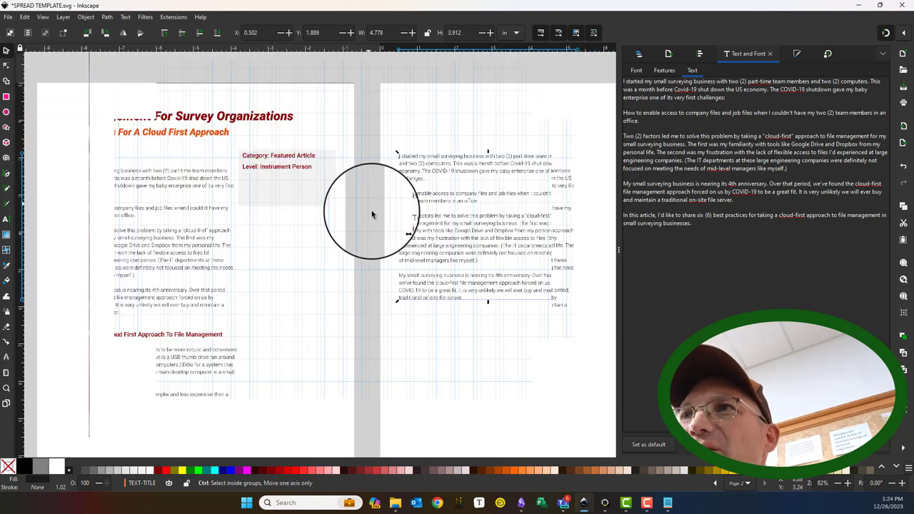
{"action": "scroll", "coordinate": [417, 235], "scroll_direction": "down", "scroll_amount": 5}
{"action": "scroll", "coordinate": [311, 330], "scroll_direction": "up", "scroll_amount": 2}
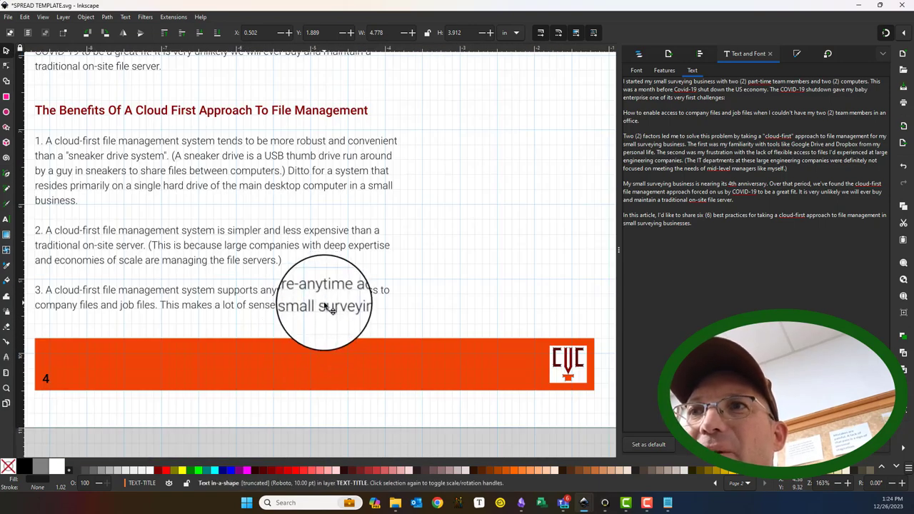
Step: Cut the overflowing final sentence from the end of benefit 3
{"action": "left_click", "coordinate": [321, 300]}
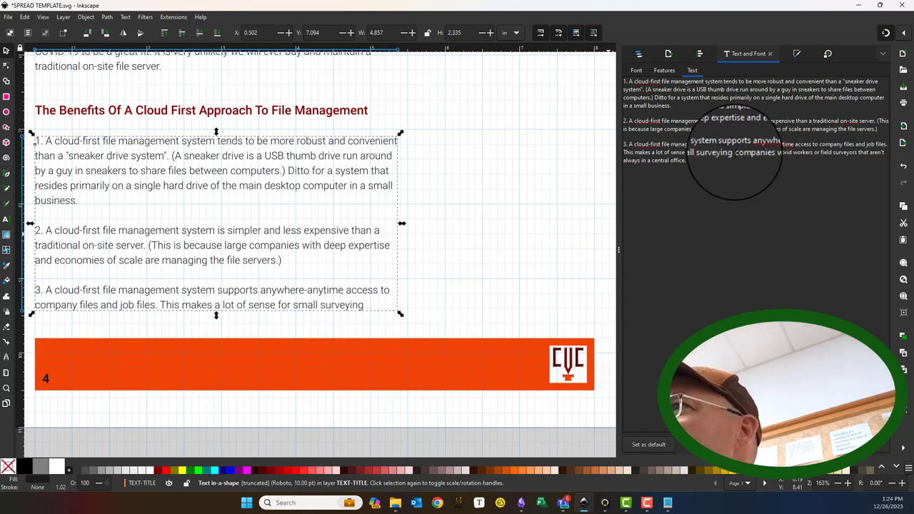
{"action": "left_click_drag", "start_coordinate": [730, 152], "coordinate": [744, 163]}
{"action": "right_click", "coordinate": [742, 153]}
{"action": "left_click", "coordinate": [710, 171]}
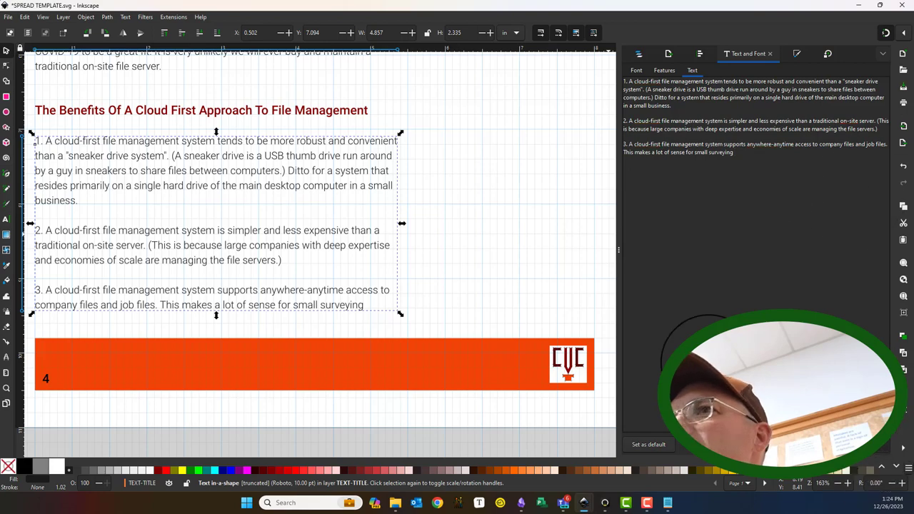
Step: Replace the right page's body text with the cut hybrid-workers sentence
{"action": "scroll", "coordinate": [589, 261], "scroll_direction": "down", "scroll_amount": 5}
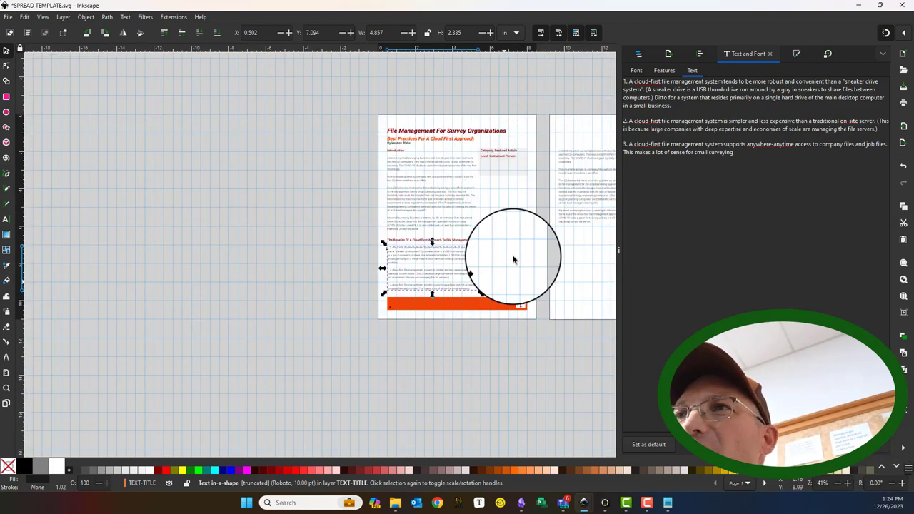
{"action": "scroll", "coordinate": [461, 178], "scroll_direction": "up", "scroll_amount": 4}
{"action": "left_click", "coordinate": [472, 159]}
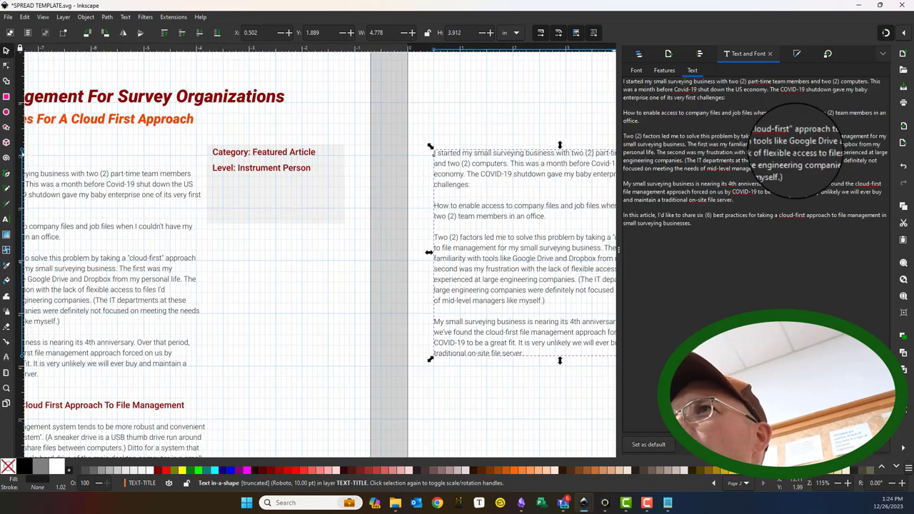
{"action": "key", "text": "ctrl+a"}
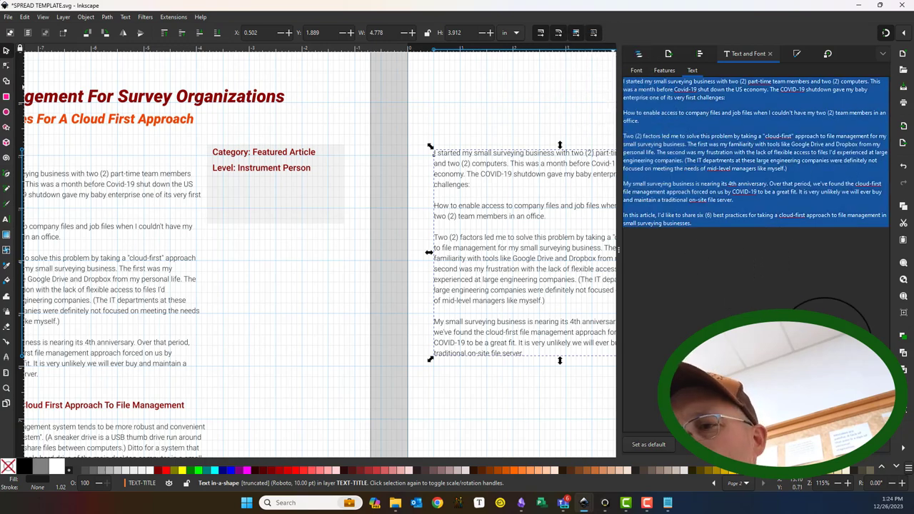
{"action": "type", "text": "companies with hybrid workers or field surveyors that aren't always in a central office."}
{"action": "left_click", "coordinate": [876, 456]}
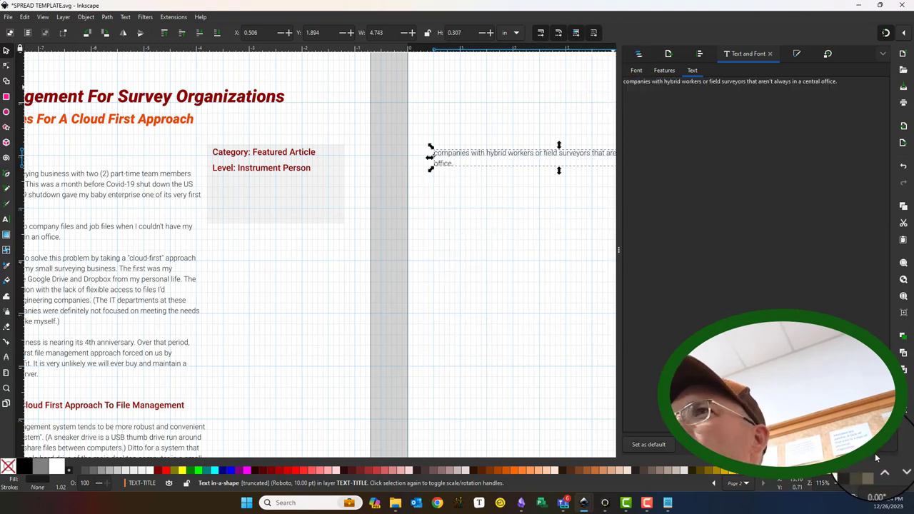
{"action": "key", "text": "alt+Tab"}
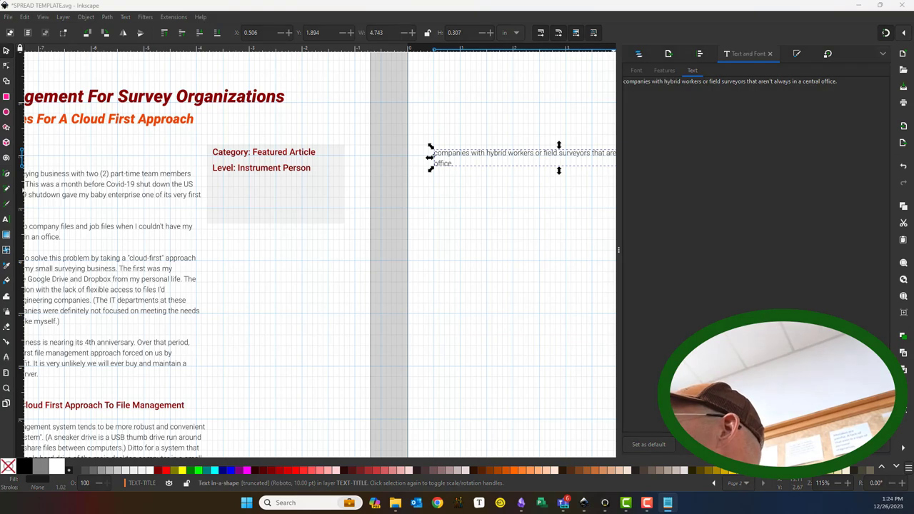
{"action": "scroll", "coordinate": [363, 261], "scroll_direction": "left", "scroll_amount": 4}
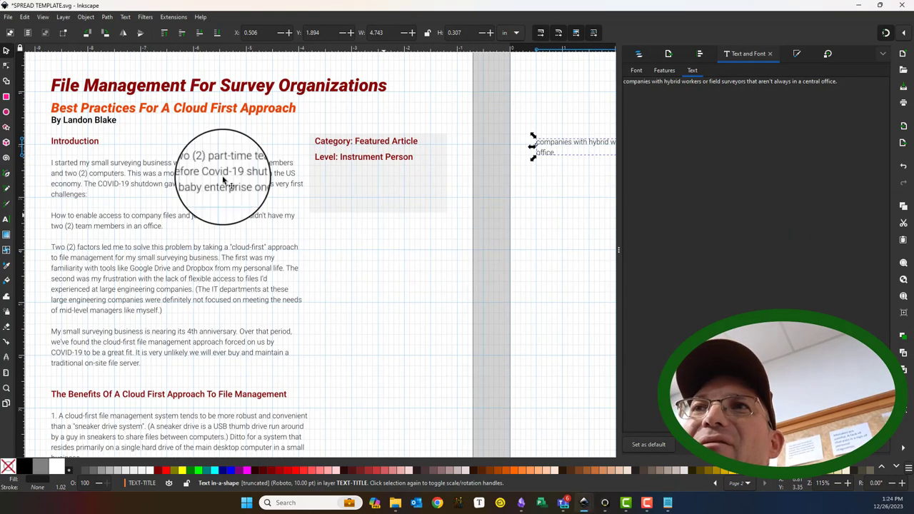
Step: Copy the Introduction heading onto the right page below the continuation line, reverting an accidental mirror
{"action": "left_click", "coordinate": [80, 145]}
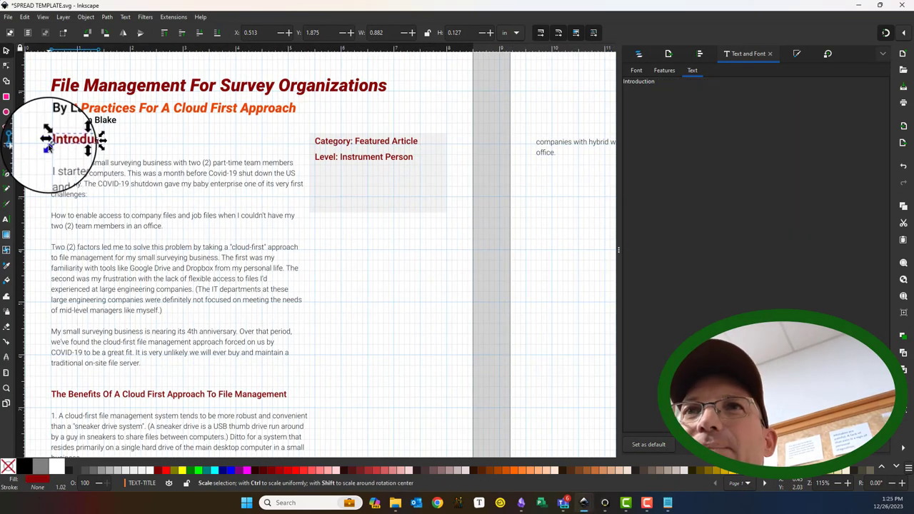
{"action": "left_click_drag", "start_coordinate": [46, 141], "coordinate": [425, 141]}
{"action": "left_click", "coordinate": [904, 167]}
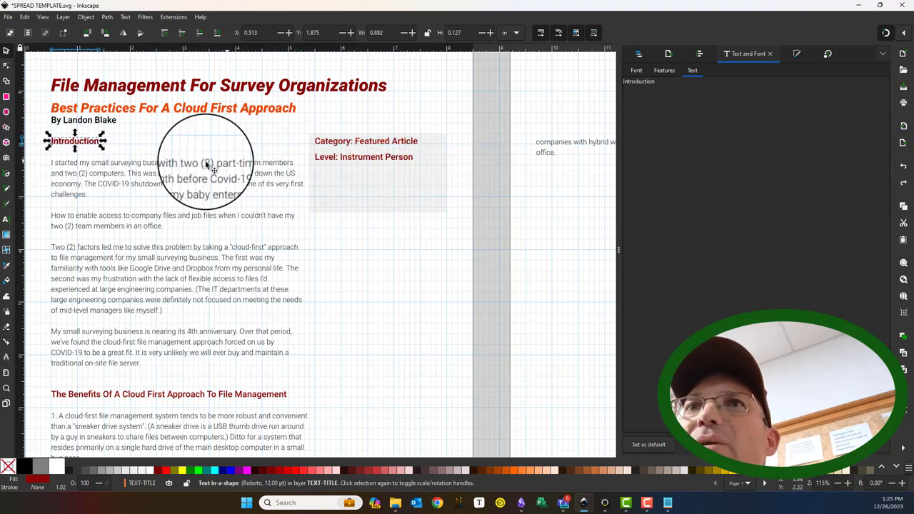
{"action": "left_click_drag", "start_coordinate": [99, 140], "coordinate": [541, 166]}
{"action": "scroll", "coordinate": [522, 204], "scroll_direction": "right", "scroll_amount": 6}
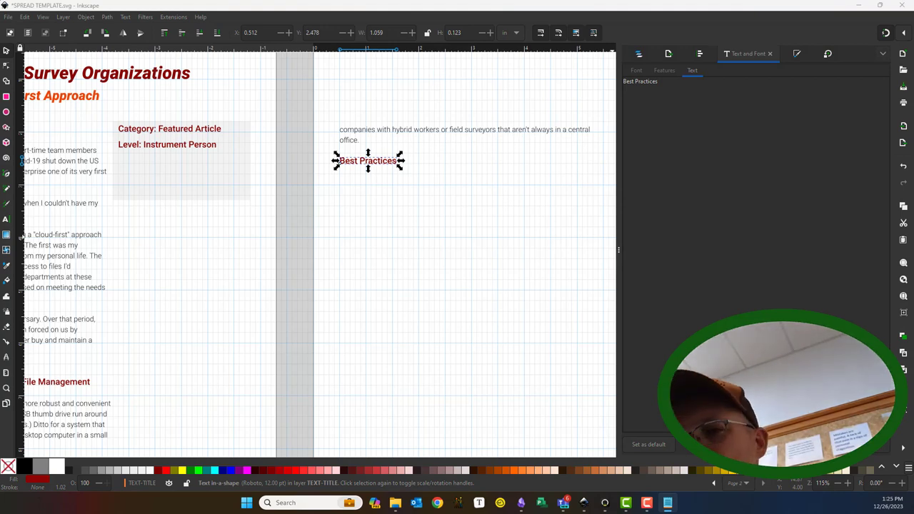
{"action": "left_click", "coordinate": [386, 133]}
Step: Duplicate the continuation sentence below Best Practices, then lower both objects about 0.2 in
{"action": "left_click", "coordinate": [24, 16]}
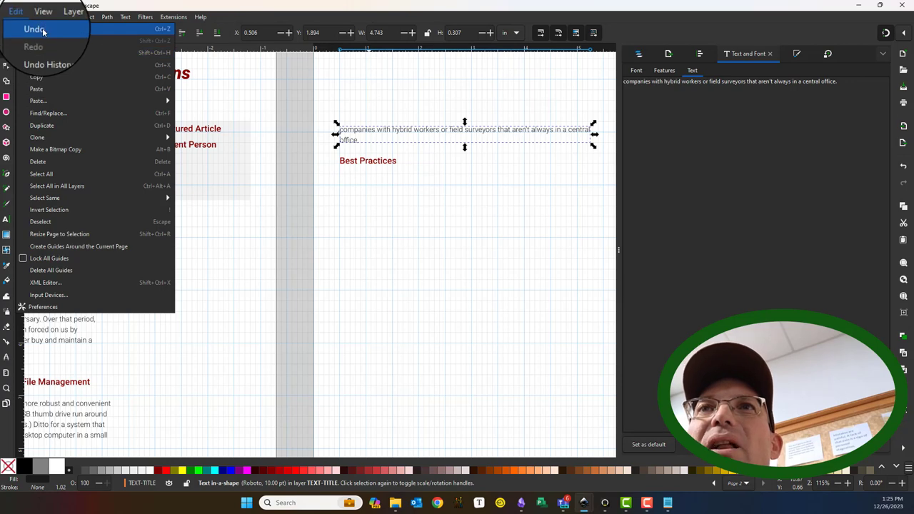
{"action": "left_click", "coordinate": [382, 155]}
{"action": "left_click_drag", "start_coordinate": [347, 128], "coordinate": [351, 172]}
{"action": "left_click", "coordinate": [360, 240]}
{"action": "scroll", "coordinate": [245, 153], "scroll_direction": "right", "scroll_amount": 2}
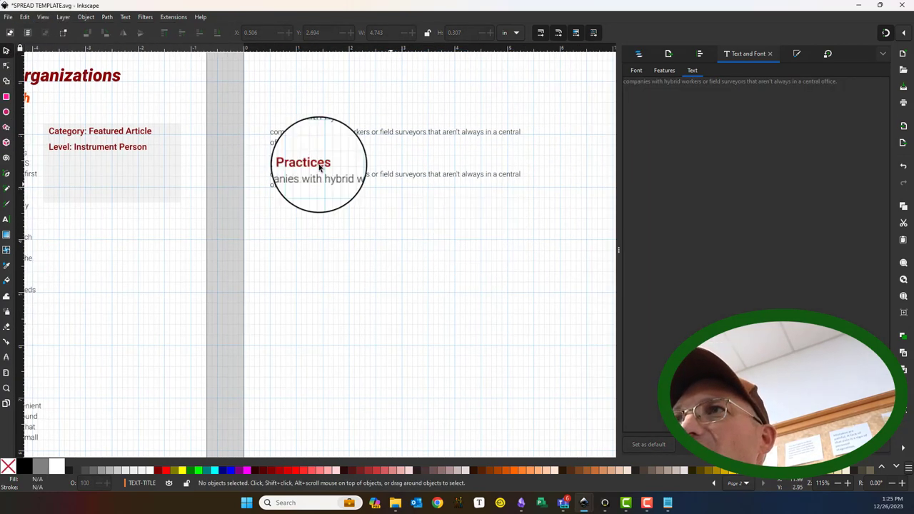
{"action": "left_click_drag", "start_coordinate": [227, 151], "coordinate": [571, 225]}
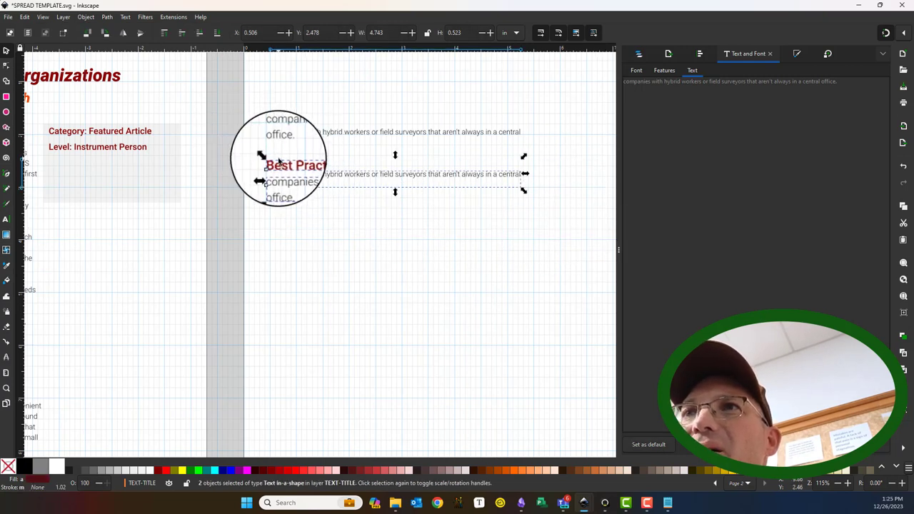
{"action": "left_click_drag", "start_coordinate": [275, 166], "coordinate": [313, 185]}
{"action": "left_click", "coordinate": [241, 194]}
Step: Replace the copy's text with the six best practices, separated by blank lines
{"action": "key", "text": "ctrl+a"}
{"action": "key", "text": "ctrl+v"}
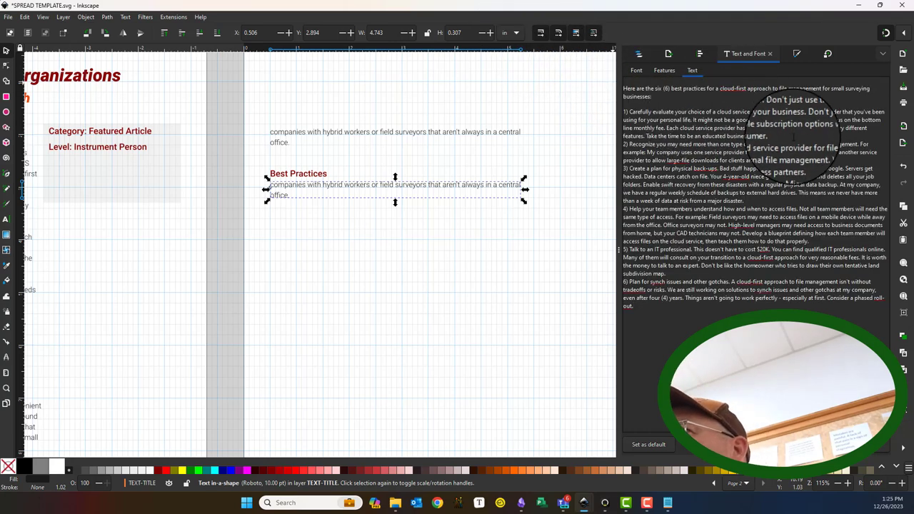
{"action": "key", "text": "Return"}
{"action": "key", "text": "Down"}
{"action": "key", "text": "Down"}
{"action": "key", "text": "End"}
{"action": "key", "text": "Return"}
{"action": "key", "text": "Down"}
{"action": "key", "text": "Down"}
{"action": "key", "text": "Down"}
{"action": "key", "text": "Down"}
{"action": "key", "text": "Down"}
{"action": "key", "text": "End"}
{"action": "key", "text": "Return"}
{"action": "key", "text": "Down"}
{"action": "key", "text": "Down"}
{"action": "key", "text": "Down"}
{"action": "key", "text": "Down"}
{"action": "key", "text": "Down"}
{"action": "key", "text": "End"}
{"action": "key", "text": "Return"}
{"action": "key", "text": "Down"}
{"action": "key", "text": "Down"}
{"action": "key", "text": "Down"}
{"action": "key", "text": "Down"}
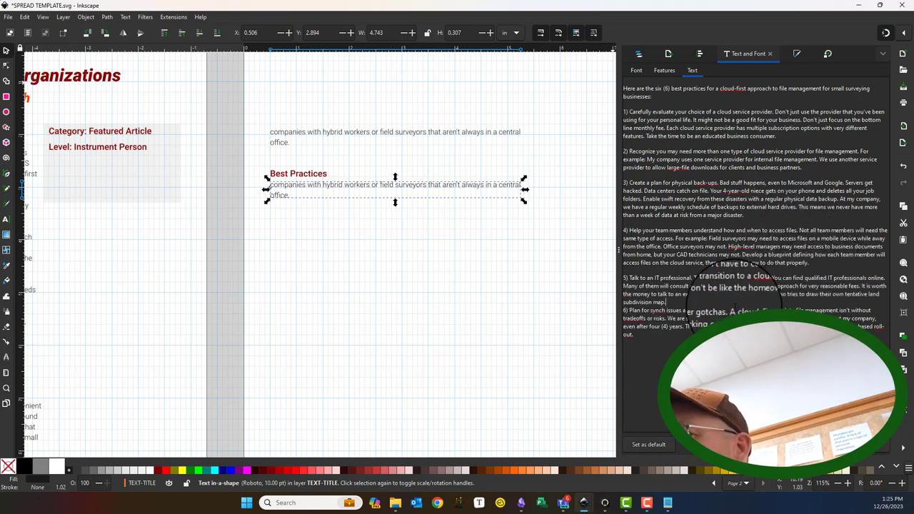
{"action": "key", "text": "End"}
{"action": "key", "text": "Return"}
{"action": "left_click", "coordinate": [875, 444]}
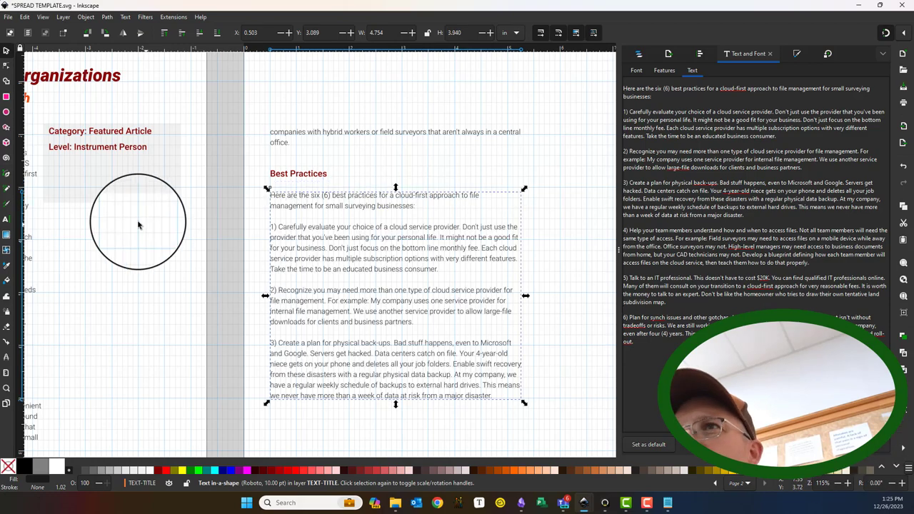
Step: Begin renumbering the benefits list with parentheses, changing '3.' to '3)'
{"action": "scroll", "coordinate": [190, 286], "scroll_direction": "down", "scroll_amount": 3}
{"action": "scroll", "coordinate": [190, 286], "scroll_direction": "left", "scroll_amount": 3}
{"action": "scroll", "coordinate": [121, 228], "scroll_direction": "left", "scroll_amount": 3}
{"action": "left_click", "coordinate": [265, 192]}
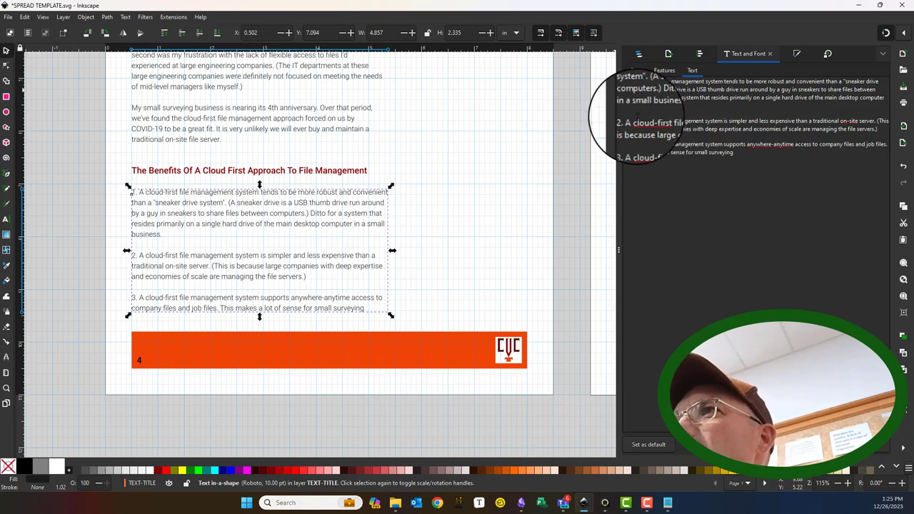
{"action": "type", "text": ")"}
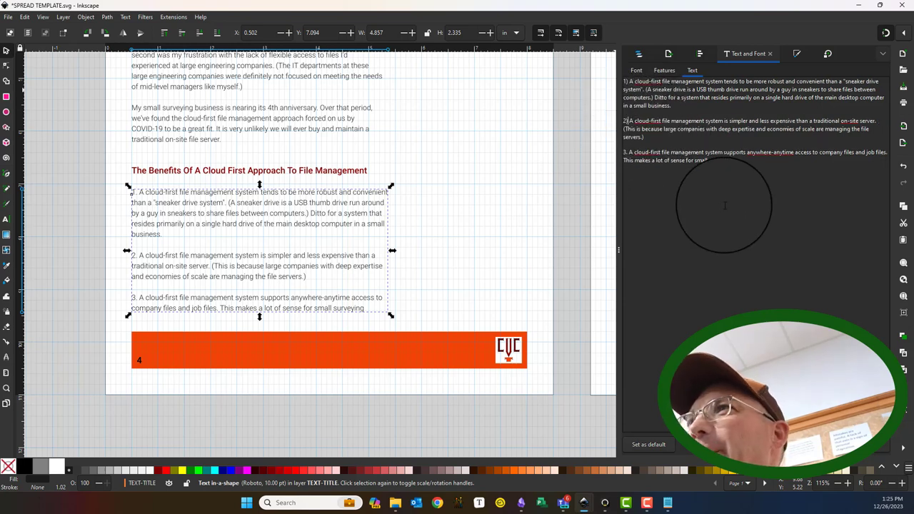
{"action": "left_click", "coordinate": [628, 153]}
{"action": "key", "text": "BackSpace"}
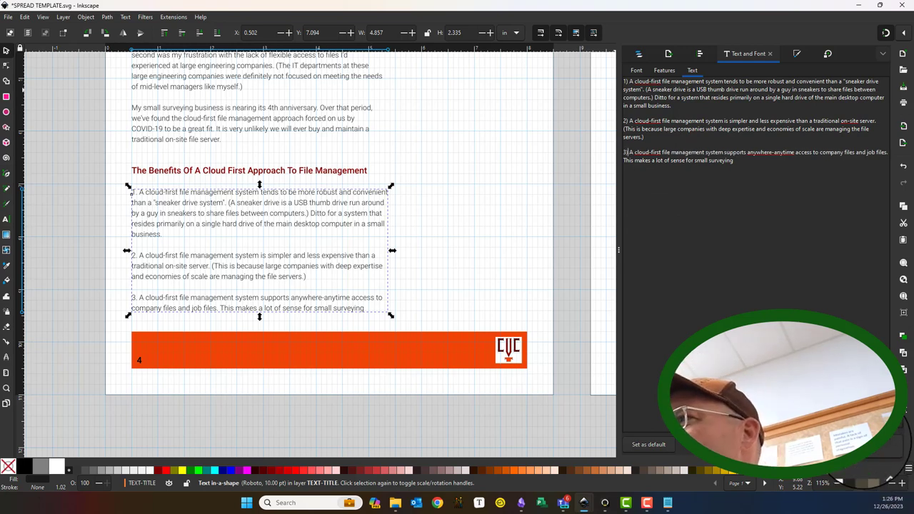
Step: Resize the page-2 body text frame so paragraphs 4 and 5 fit
{"action": "left_click", "coordinate": [457, 267]}
{"action": "left_click_drag", "start_coordinate": [460, 265], "coordinate": [133, 306]}
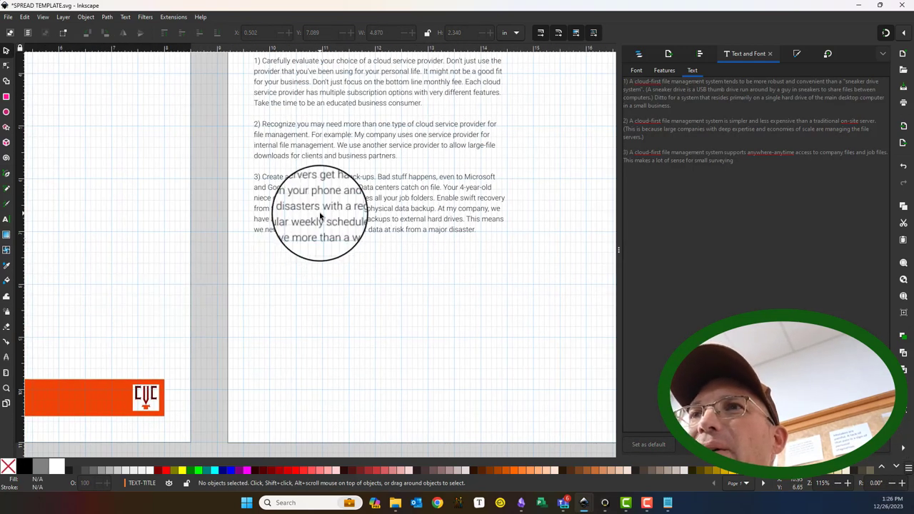
{"action": "left_click", "coordinate": [482, 203]}
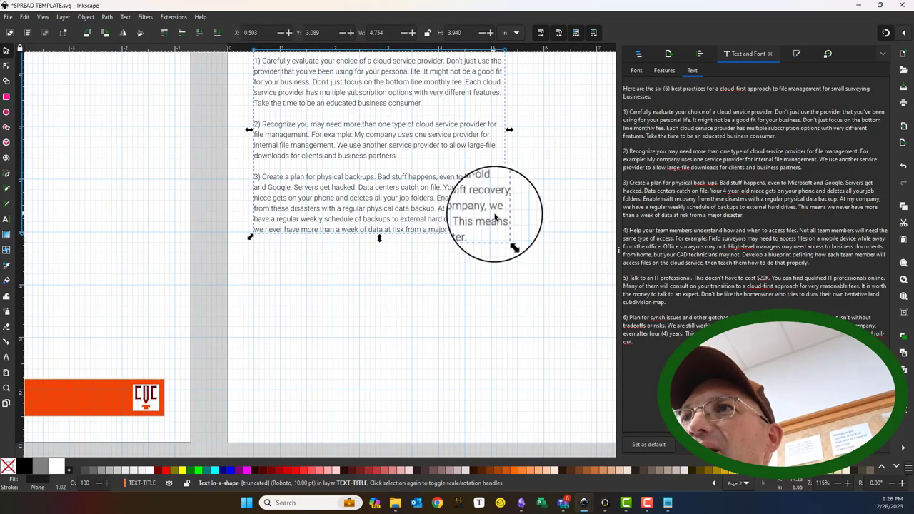
{"action": "double_click", "coordinate": [503, 231]}
{"action": "scroll", "coordinate": [510, 179], "scroll_direction": "down", "scroll_amount": 5}
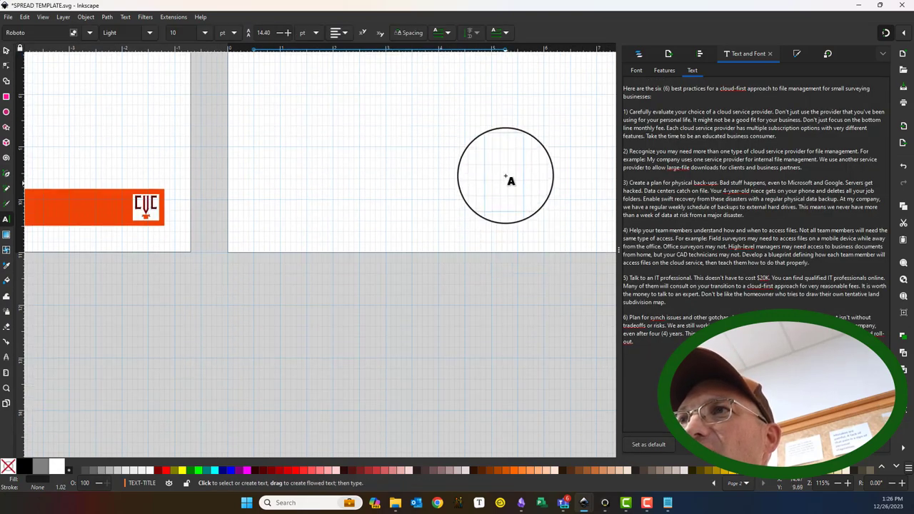
{"action": "scroll", "coordinate": [507, 139], "scroll_direction": "up", "scroll_amount": 1}
{"action": "left_click_drag", "start_coordinate": [508, 116], "coordinate": [498, 273]}
{"action": "left_click", "coordinate": [5, 50]}
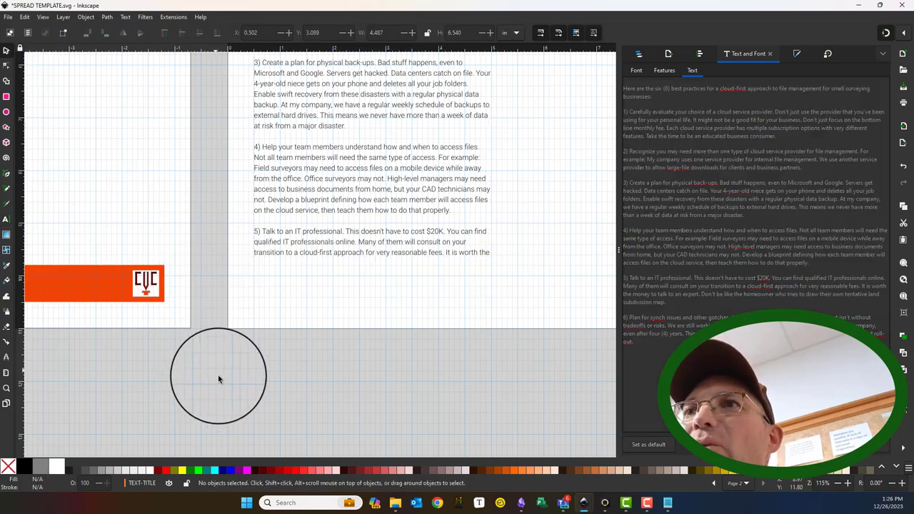
Step: Duplicate page 1's orange footer with its logo and align the copy on page 2
{"action": "left_click_drag", "start_coordinate": [217, 375], "coordinate": [175, 275]}
{"action": "scroll", "coordinate": [398, 350], "scroll_direction": "down", "scroll_amount": 2}
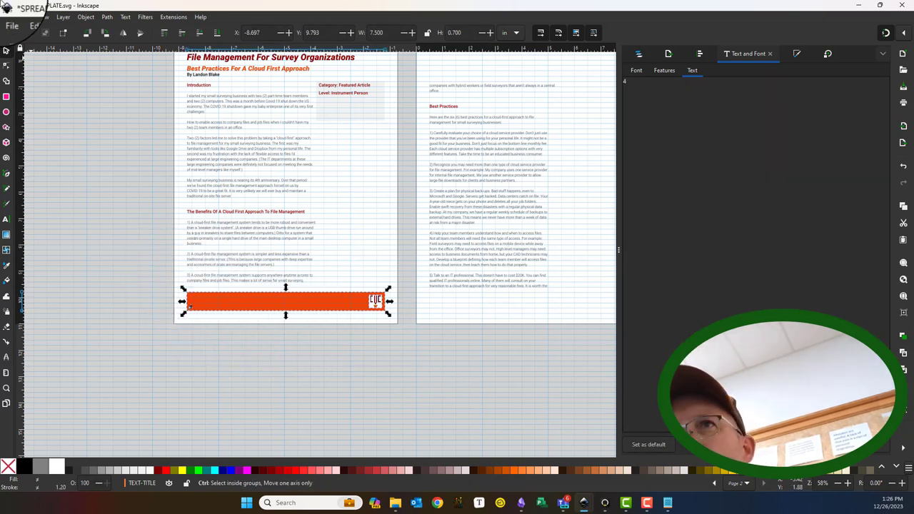
{"action": "left_click", "coordinate": [25, 17]}
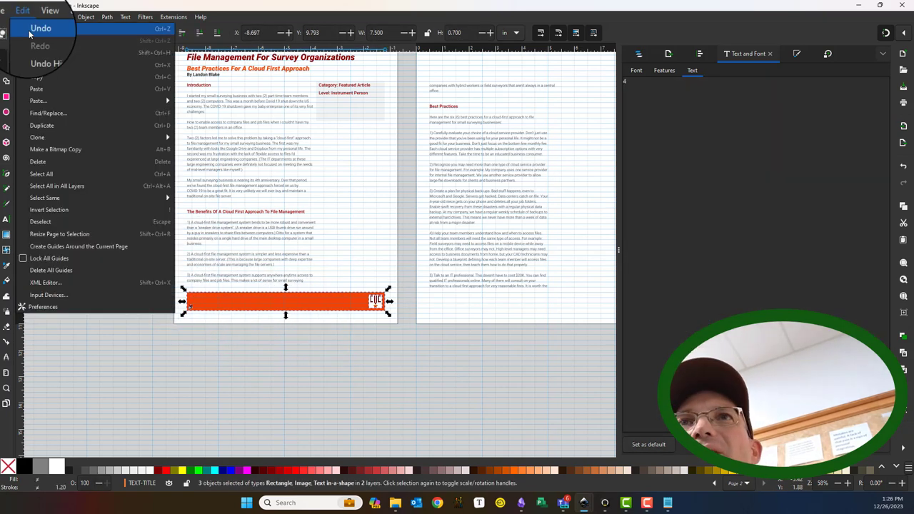
{"action": "left_click", "coordinate": [39, 125]}
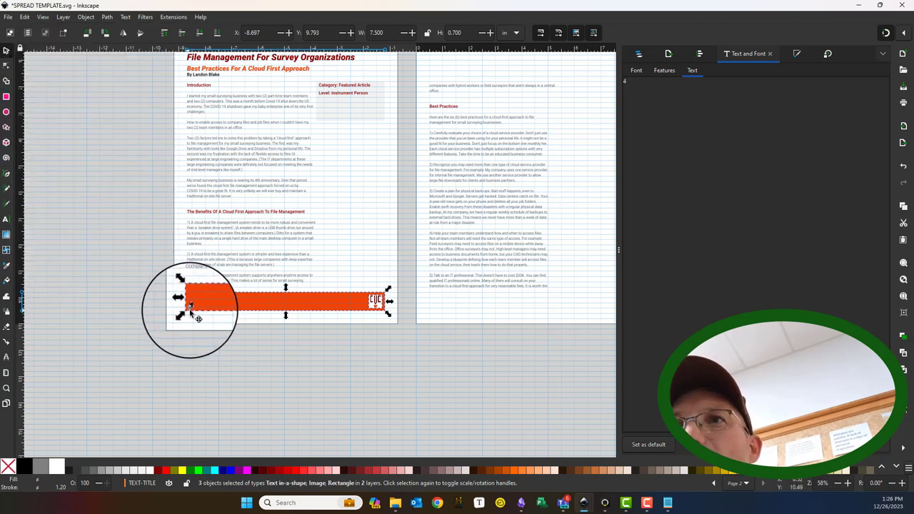
{"action": "left_click_drag", "start_coordinate": [191, 312], "coordinate": [433, 313]}
{"action": "scroll", "coordinate": [435, 314], "scroll_direction": "up", "scroll_amount": 4}
{"action": "left_click_drag", "start_coordinate": [412, 206], "coordinate": [418, 224]}
Step: Change the copied footer's page number to 5
{"action": "left_click", "coordinate": [424, 267]}
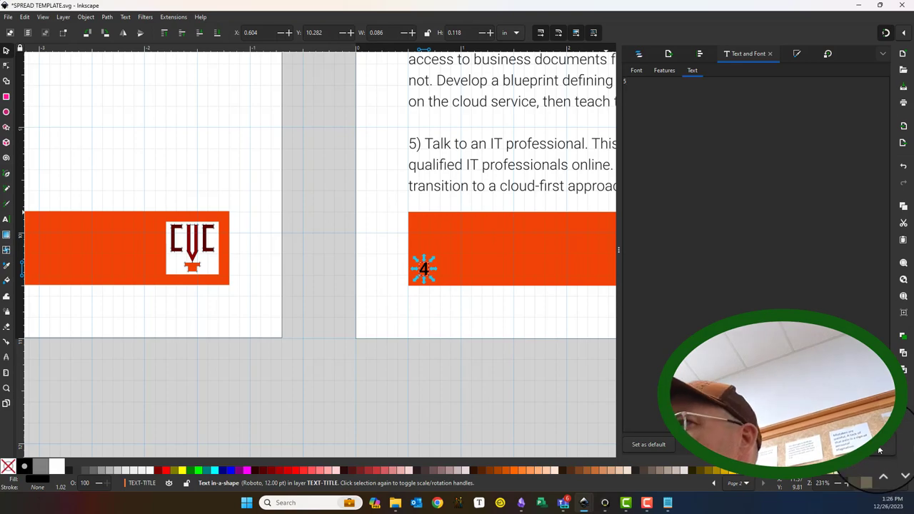
{"action": "scroll", "coordinate": [404, 322], "scroll_direction": "down", "scroll_amount": 5}
{"action": "scroll", "coordinate": [457, 428], "scroll_direction": "up", "scroll_amount": 2}
{"action": "left_click", "coordinate": [461, 452]}
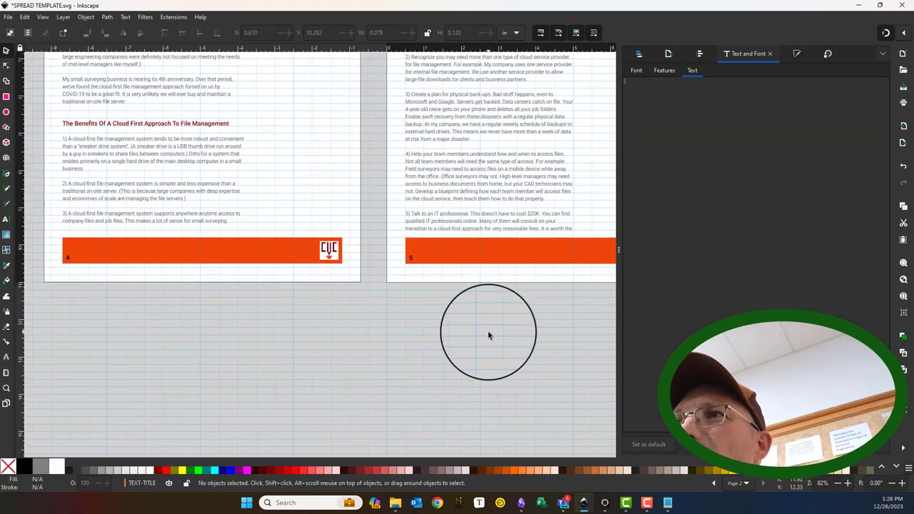
{"action": "scroll", "coordinate": [395, 343], "scroll_direction": "up", "scroll_amount": 2}
{"action": "scroll", "coordinate": [395, 343], "scroll_direction": "right", "scroll_amount": 2}
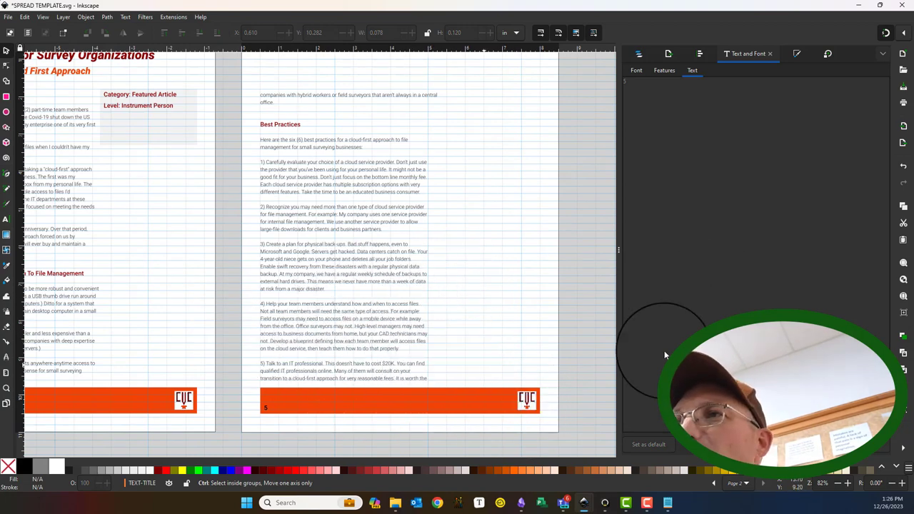
{"action": "scroll", "coordinate": [408, 331], "scroll_direction": "down", "scroll_amount": 1, "text": "ctrl"}
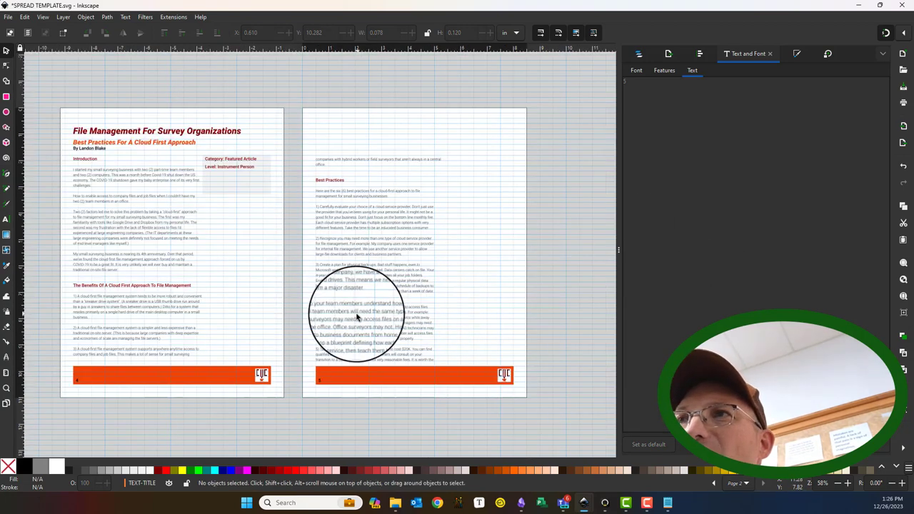
{"action": "scroll", "coordinate": [357, 310], "scroll_direction": "left", "scroll_amount": 2}
{"action": "scroll", "coordinate": [399, 301], "scroll_direction": "right", "scroll_amount": 1}
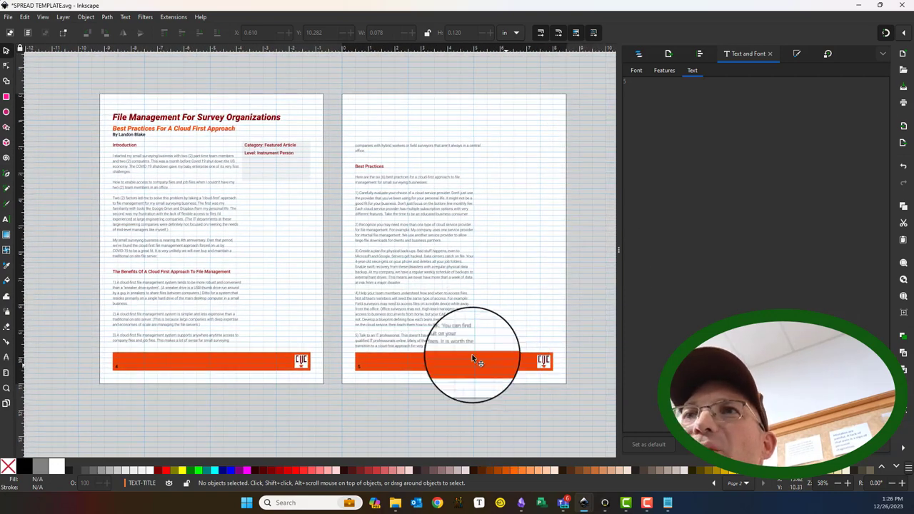
Step: Save the drawing, then export it as SPREAD TEMPLATE.pdf, overwriting the old PDF
{"action": "left_click", "coordinate": [8, 17]}
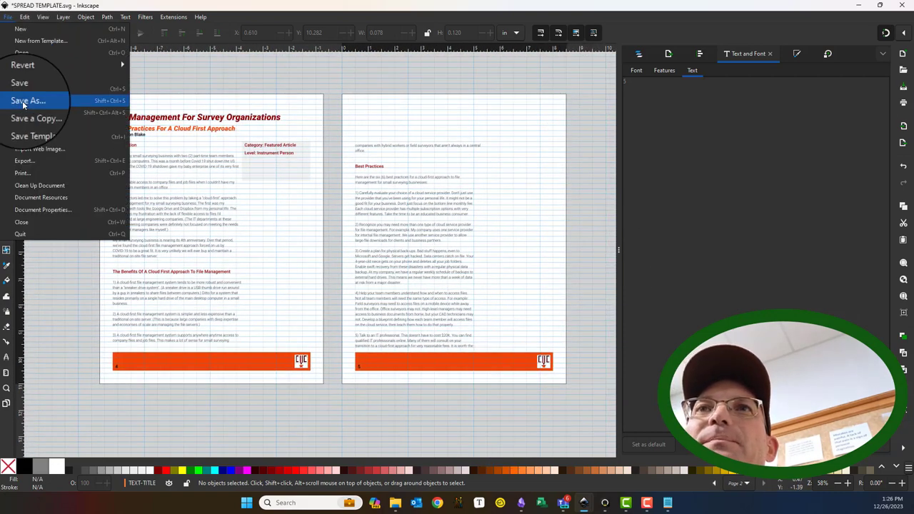
{"action": "left_click", "coordinate": [35, 93]}
{"action": "left_click", "coordinate": [7, 16]}
{"action": "left_click", "coordinate": [36, 88]}
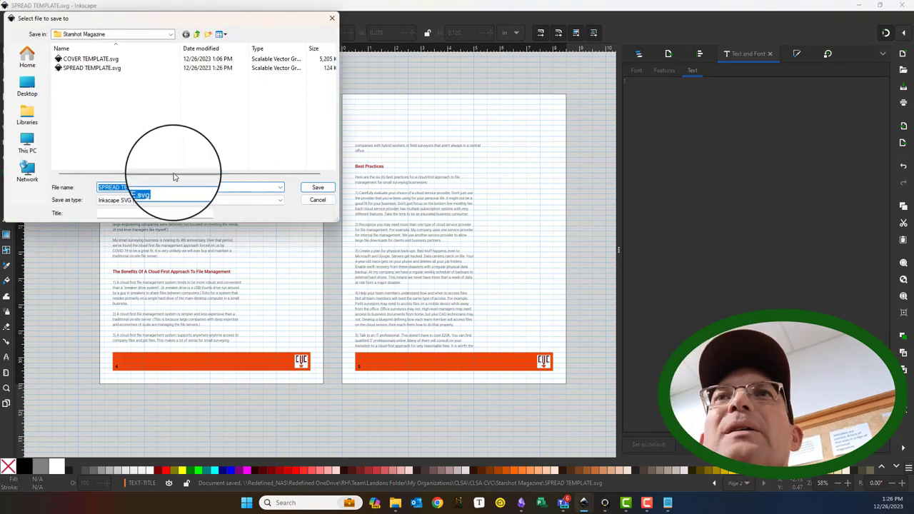
{"action": "left_click", "coordinate": [178, 201]}
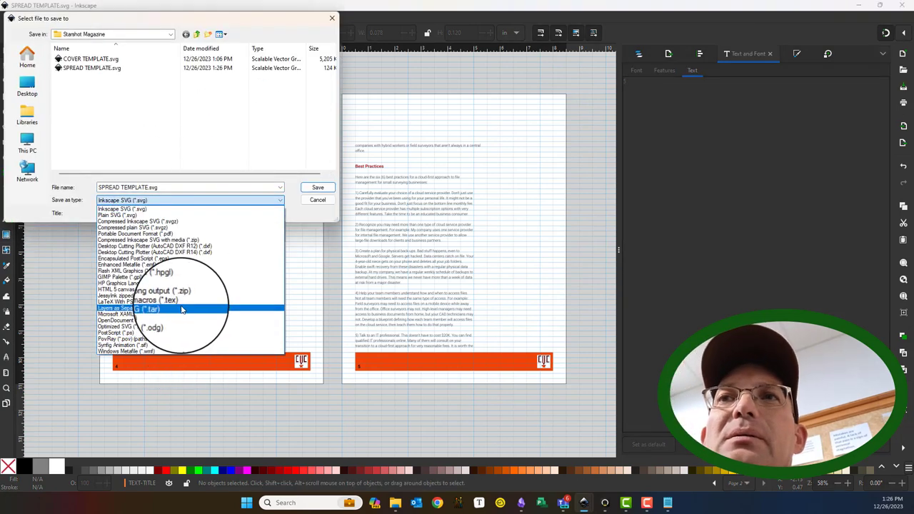
{"action": "left_click", "coordinate": [204, 236]}
{"action": "left_click", "coordinate": [318, 187]}
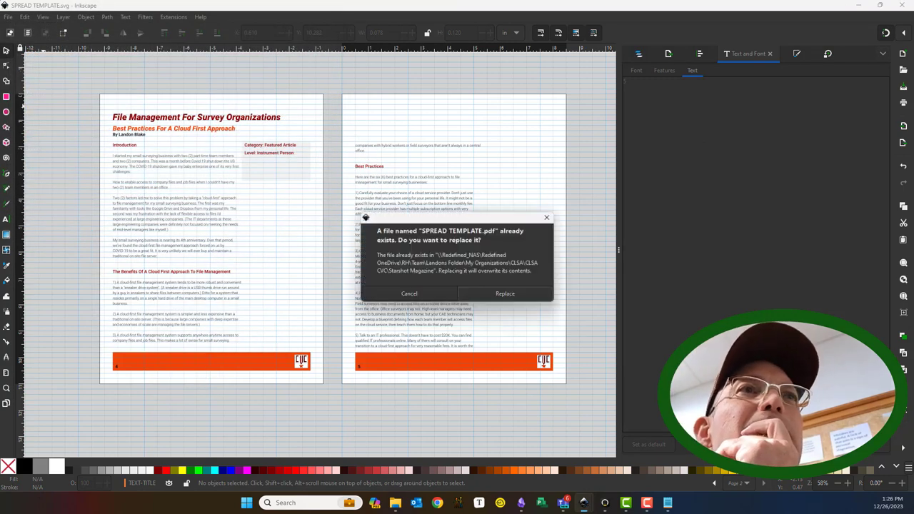
{"action": "left_click", "coordinate": [482, 291]}
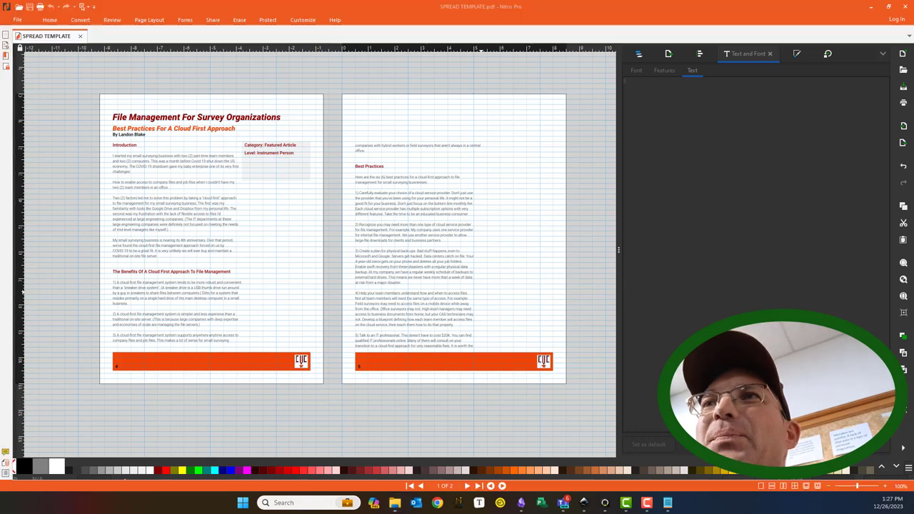
Step: Scroll through SPREAD TEMPLATE.pdf to check page 1 (footer 4) and page 2 (footer 5)
{"action": "scroll", "coordinate": [520, 152], "scroll_direction": "down", "scroll_amount": 12}
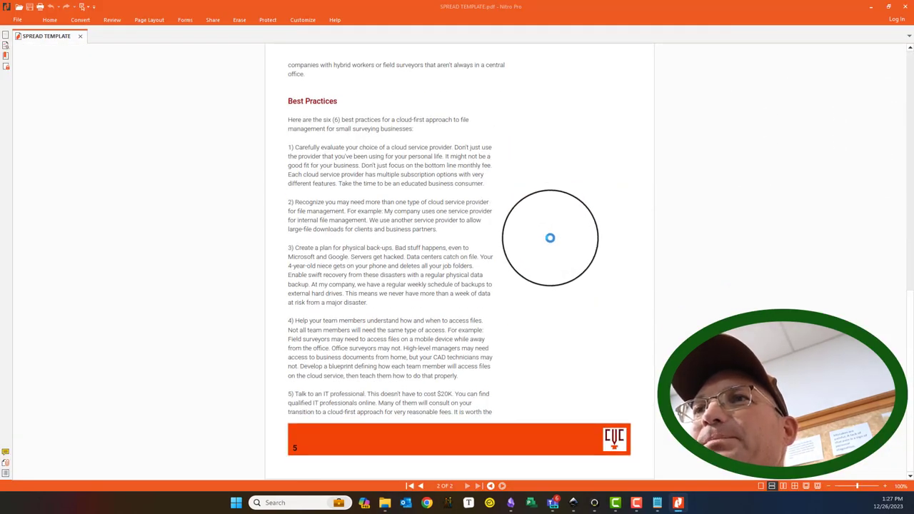
{"action": "scroll", "coordinate": [550, 237], "scroll_direction": "up", "scroll_amount": 12}
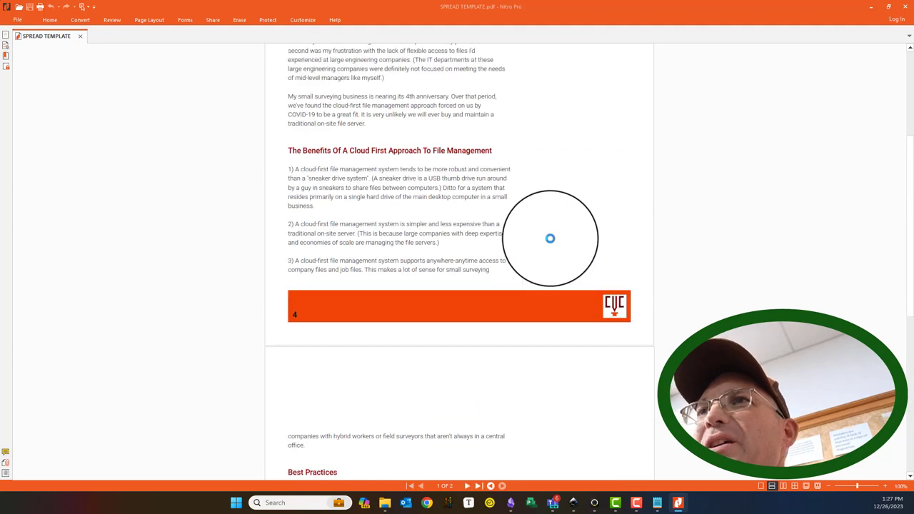
{"action": "scroll", "coordinate": [550, 238], "scroll_direction": "down", "scroll_amount": 8}
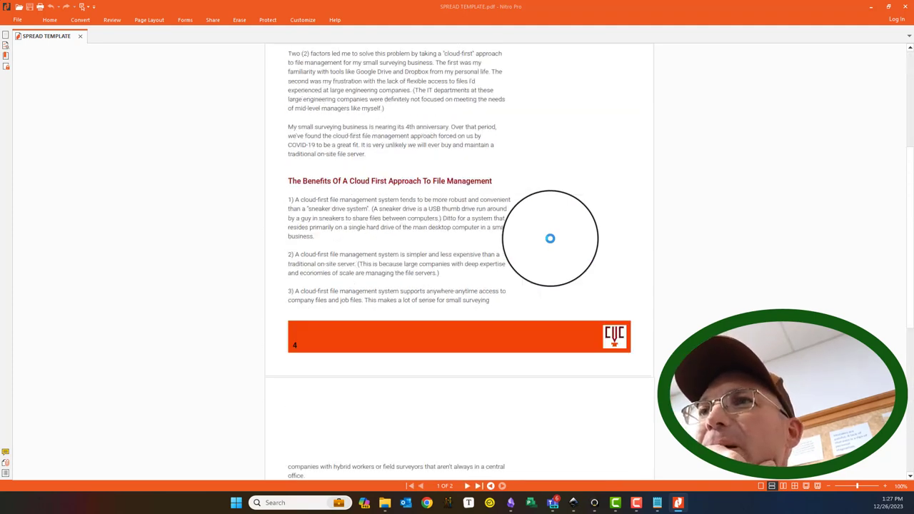
{"action": "scroll", "coordinate": [562, 338], "scroll_direction": "down", "scroll_amount": 4}
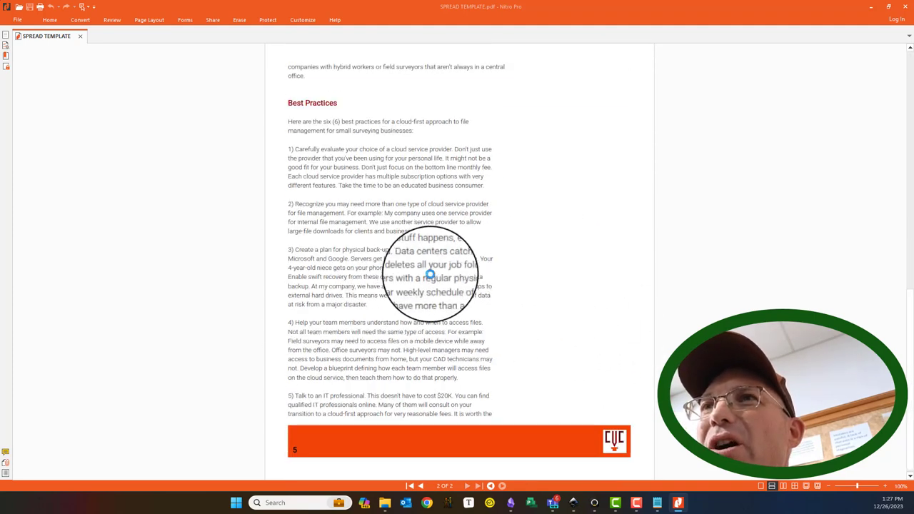
{"action": "scroll", "coordinate": [486, 295], "scroll_direction": "up", "scroll_amount": 12}
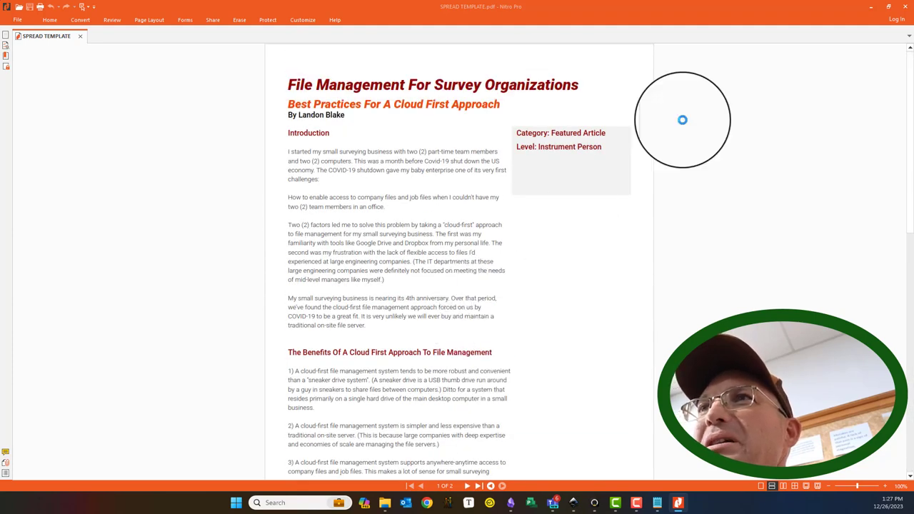
{"action": "scroll", "coordinate": [534, 154], "scroll_direction": "down", "scroll_amount": 12}
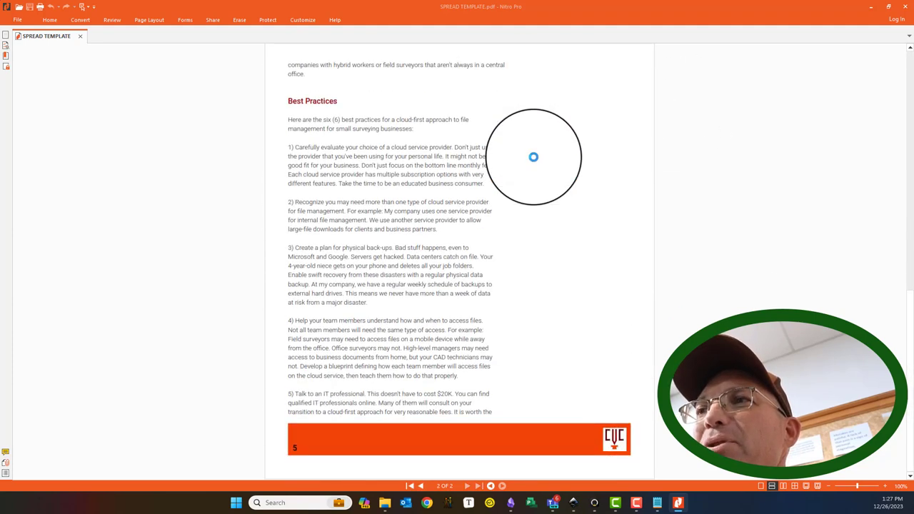
{"action": "scroll", "coordinate": [534, 156], "scroll_direction": "up", "scroll_amount": 12}
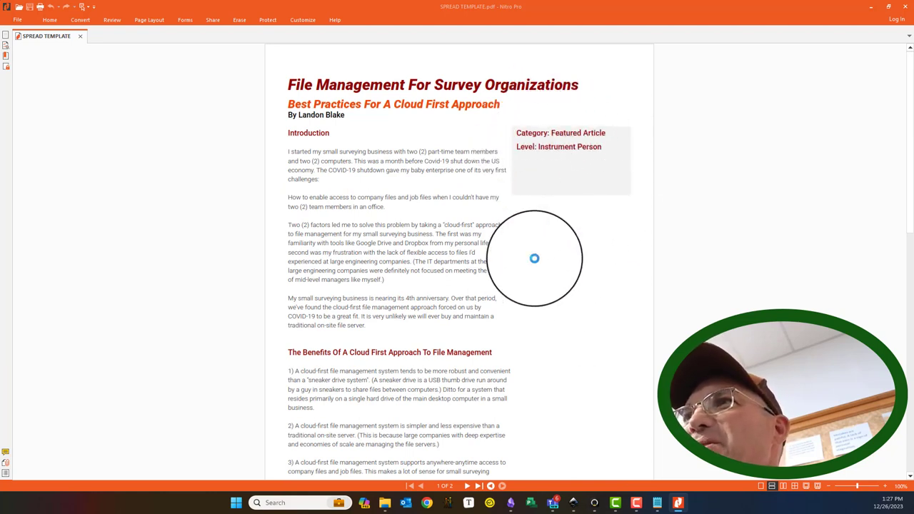
{"action": "scroll", "coordinate": [534, 258], "scroll_direction": "down", "scroll_amount": 3}
{"action": "scroll", "coordinate": [532, 256], "scroll_direction": "up", "scroll_amount": 2}
{"action": "scroll", "coordinate": [530, 252], "scroll_direction": "down", "scroll_amount": 2}
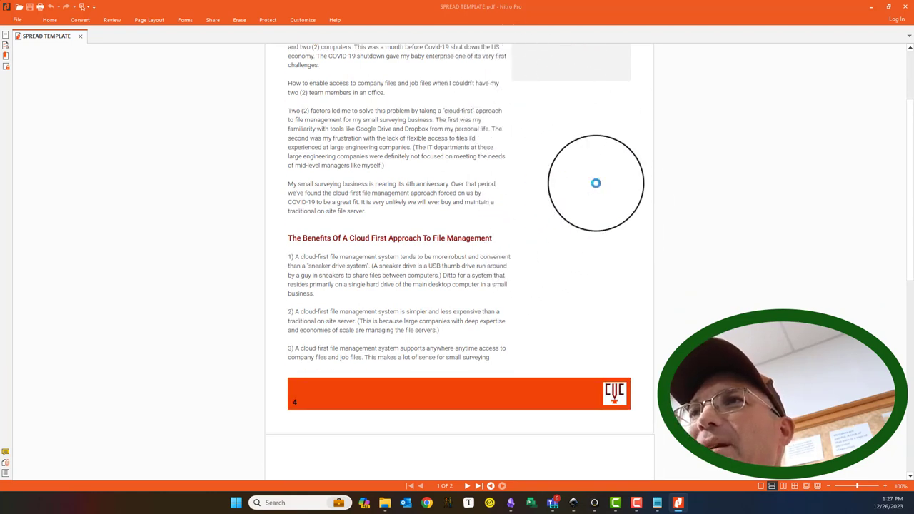
{"action": "scroll", "coordinate": [616, 212], "scroll_direction": "down", "scroll_amount": 10}
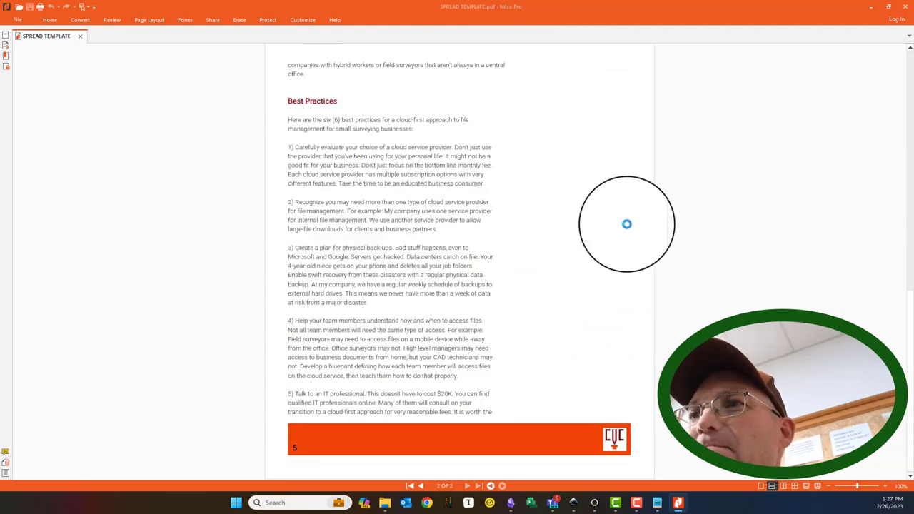
{"action": "scroll", "coordinate": [626, 224], "scroll_direction": "up", "scroll_amount": 18}
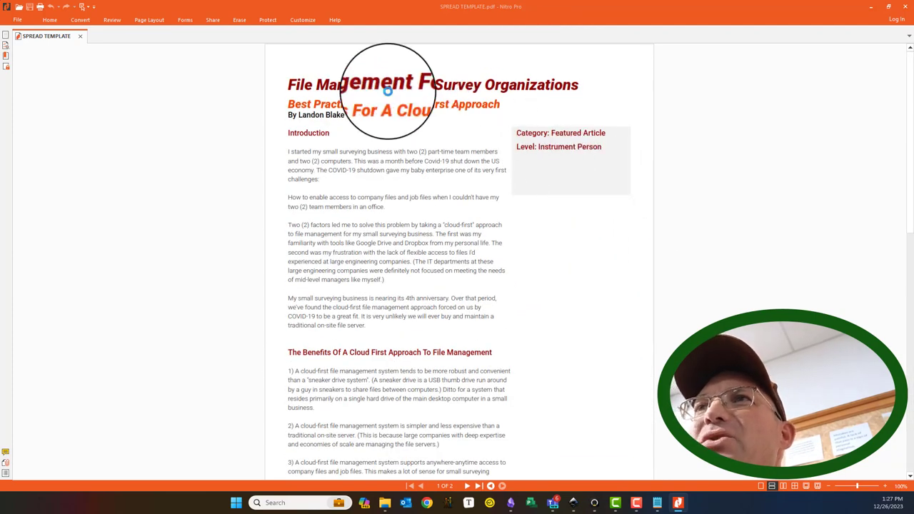
Step: Close the Nitro Pro viewer to return to the Inkscape spread
{"action": "left_click", "coordinate": [905, 7]}
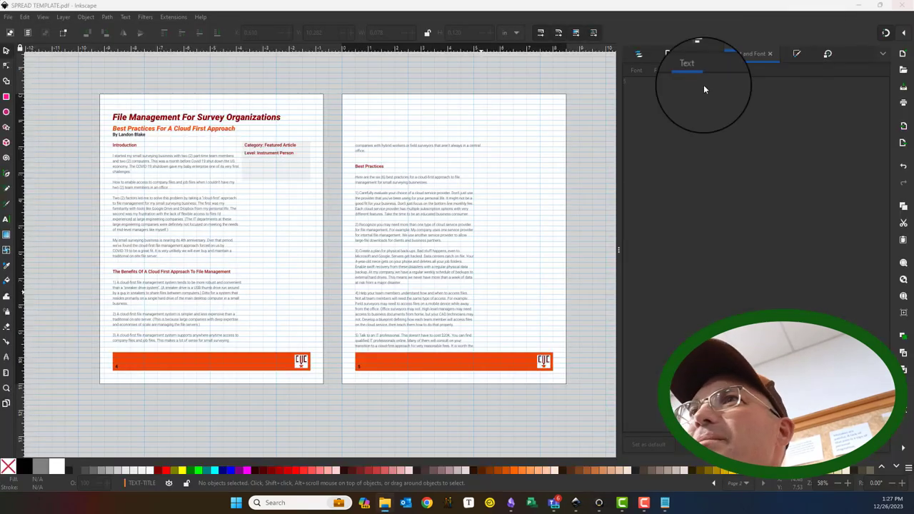